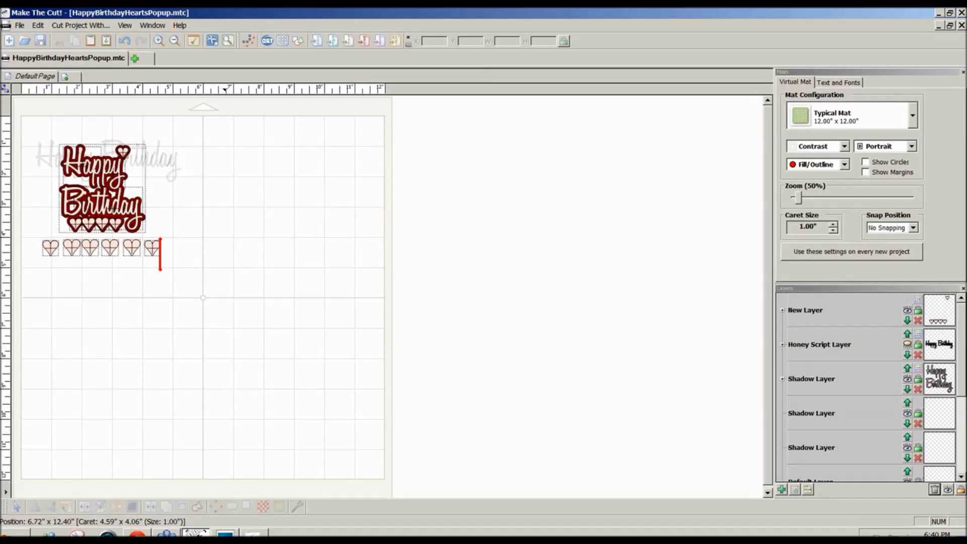
- Switch to Popup Card Studio, examine the Happy Birthday hearts card from several angles, and return to Make The Cut
{"action": "left_click", "coordinate": [254, 535]}
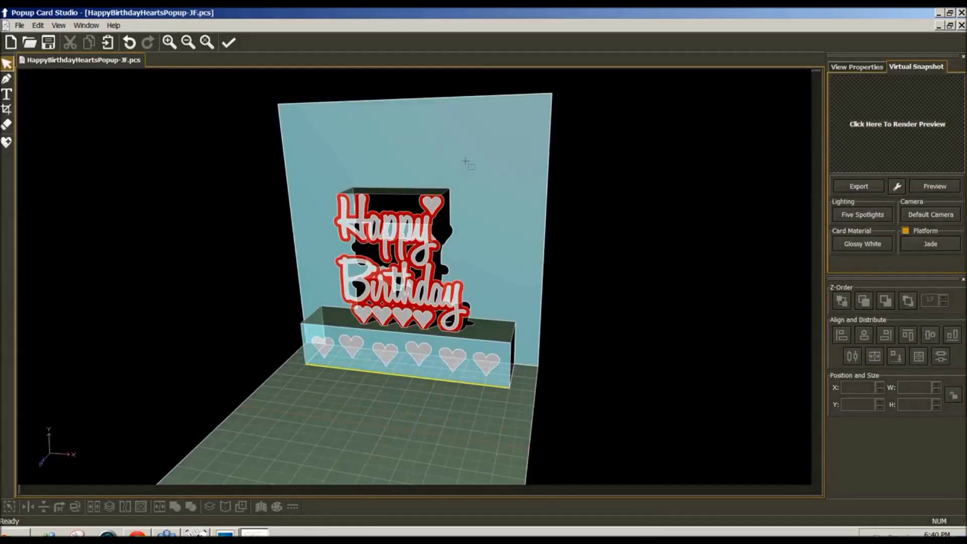
{"action": "left_click_drag", "start_coordinate": [466, 155], "coordinate": [535, 243]}
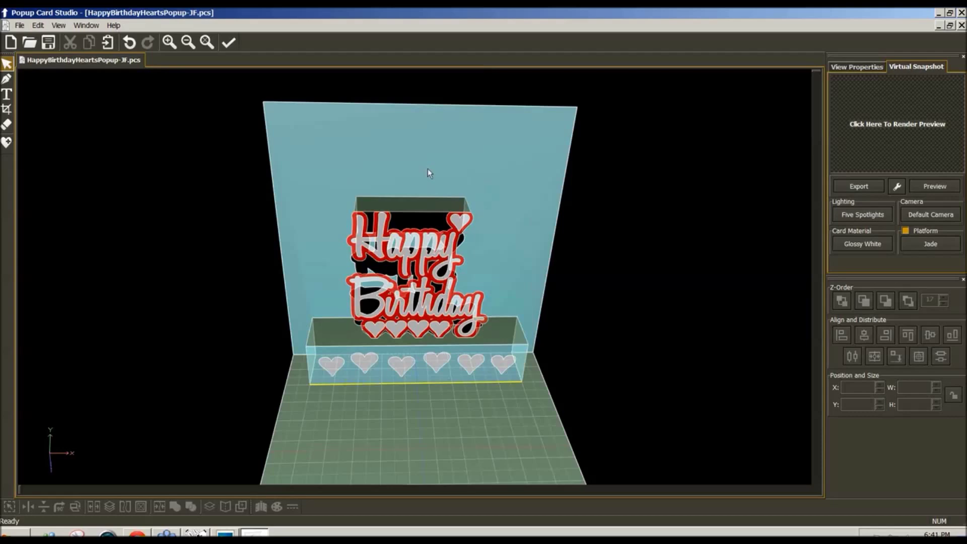
{"action": "mouse_move", "coordinate": [428, 168]}
{"action": "left_mouse_down"}
{"action": "mouse_move", "coordinate": [425, 144]}
{"action": "mouse_move", "coordinate": [421, 168]}
{"action": "left_mouse_up"}
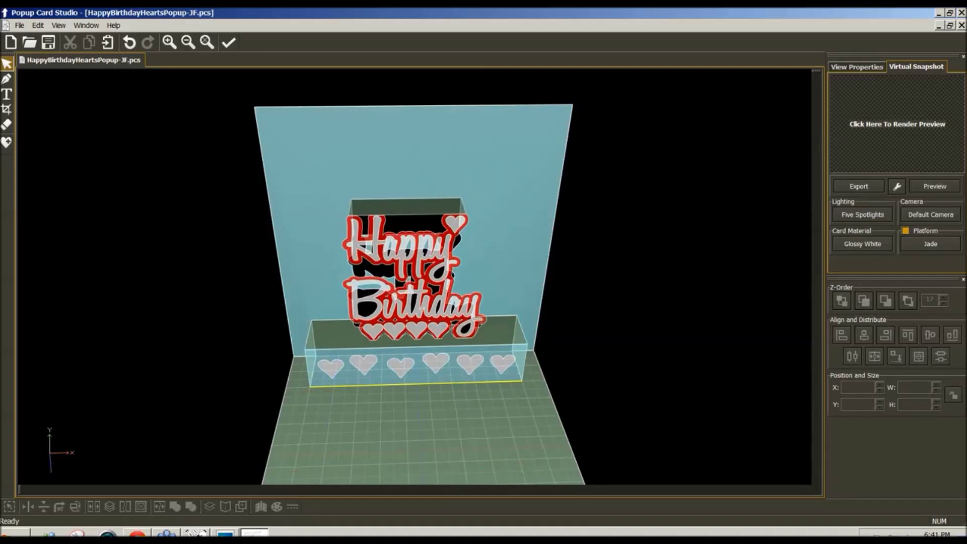
{"action": "left_click", "coordinate": [196, 534]}
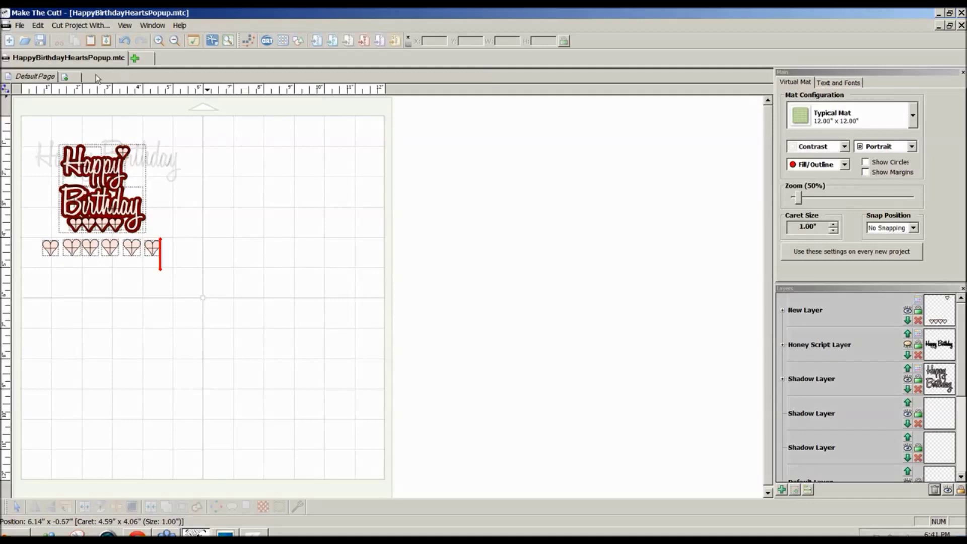
- Add a new page and insert the text "Happy Birthday" in the Honey Script font, split by glyphs
{"action": "left_click", "coordinate": [77, 78]}
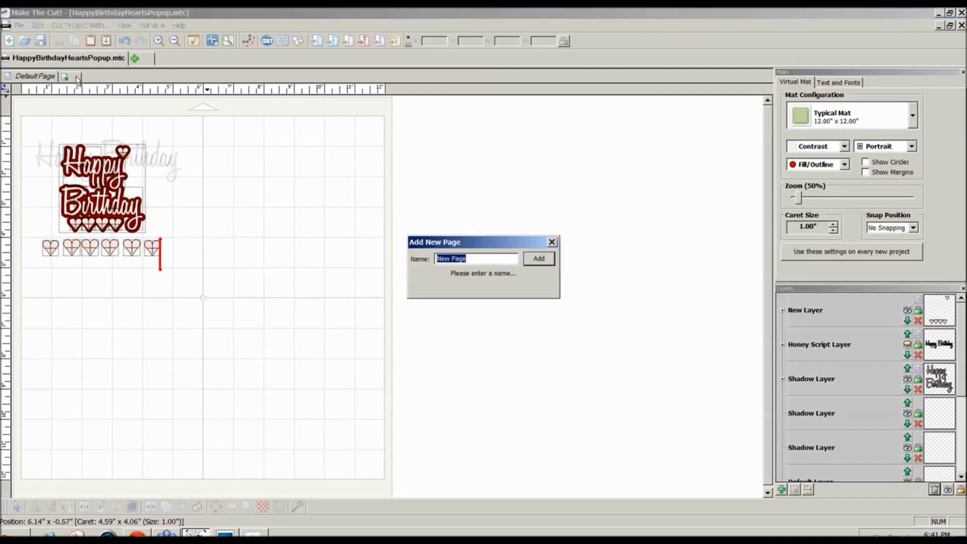
{"action": "left_click", "coordinate": [536, 263]}
{"action": "left_click", "coordinate": [850, 83]}
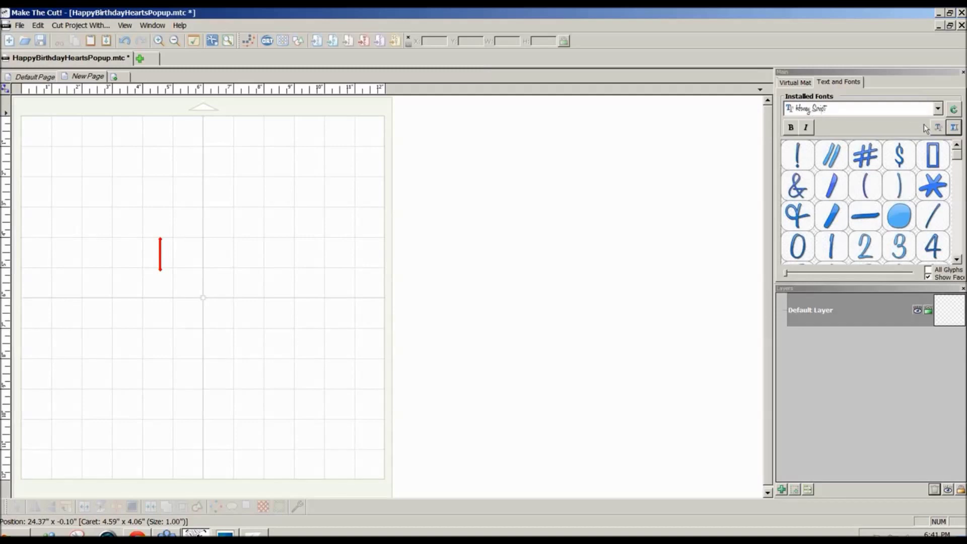
{"action": "left_click", "coordinate": [954, 128]}
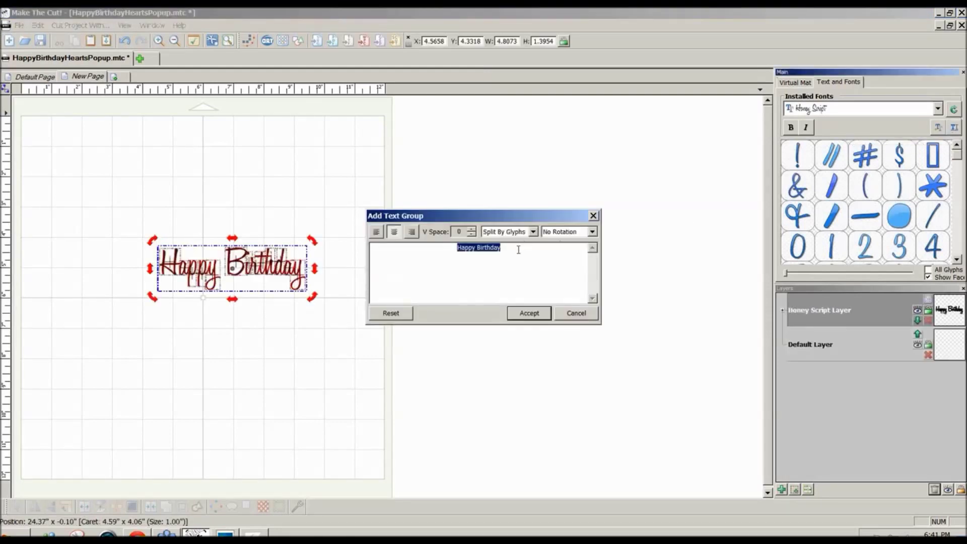
{"action": "left_click", "coordinate": [537, 314]}
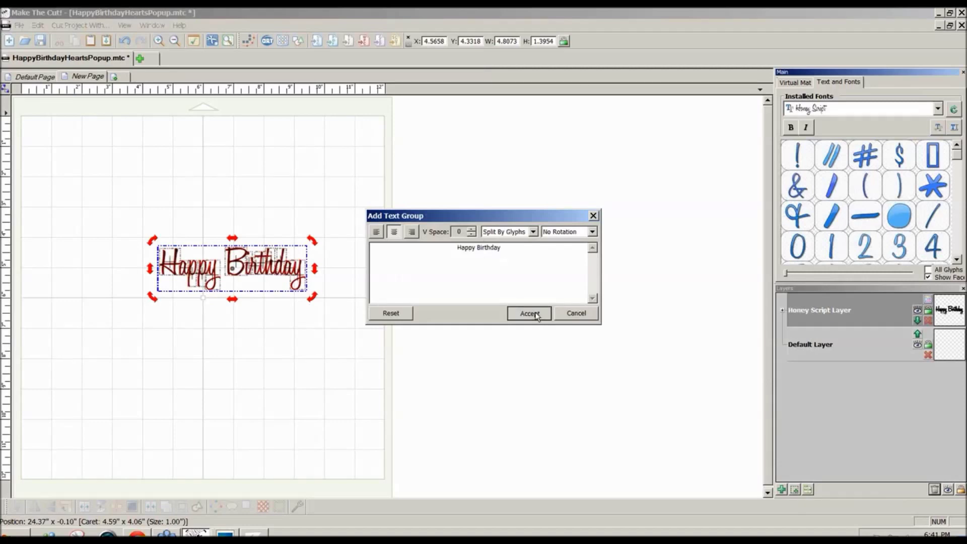
{"action": "left_click", "coordinate": [278, 207]}
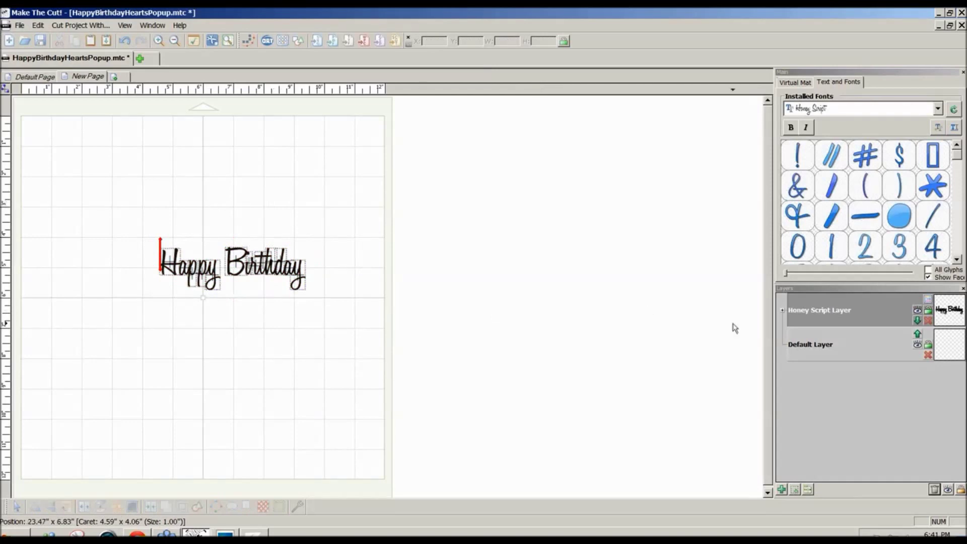
- Move the word "Birthday" beneath "Happy" so that the letters of the two lines overlap
{"action": "left_click", "coordinate": [796, 83]}
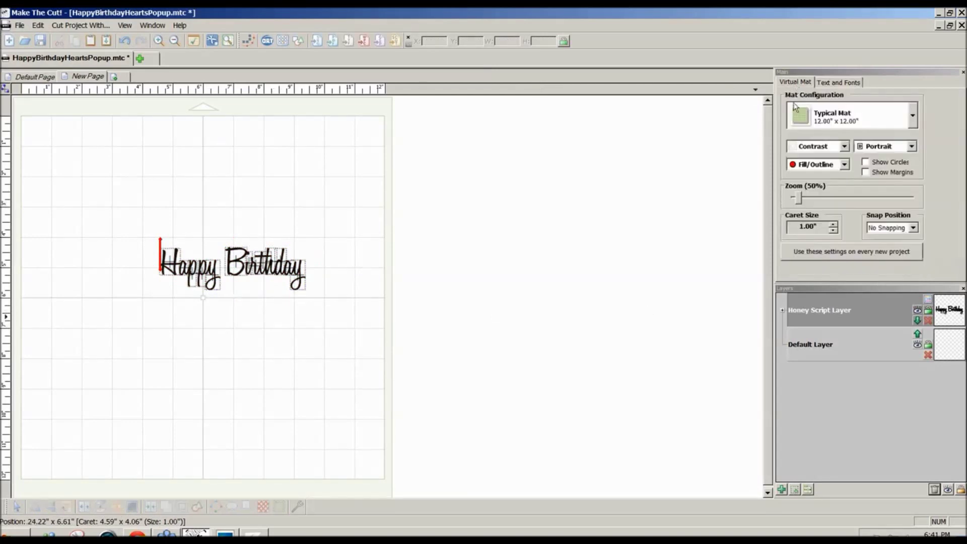
{"action": "left_click_drag", "start_coordinate": [798, 201], "coordinate": [767, 291]}
{"action": "left_click_drag", "start_coordinate": [562, 318], "coordinate": [341, 174]}
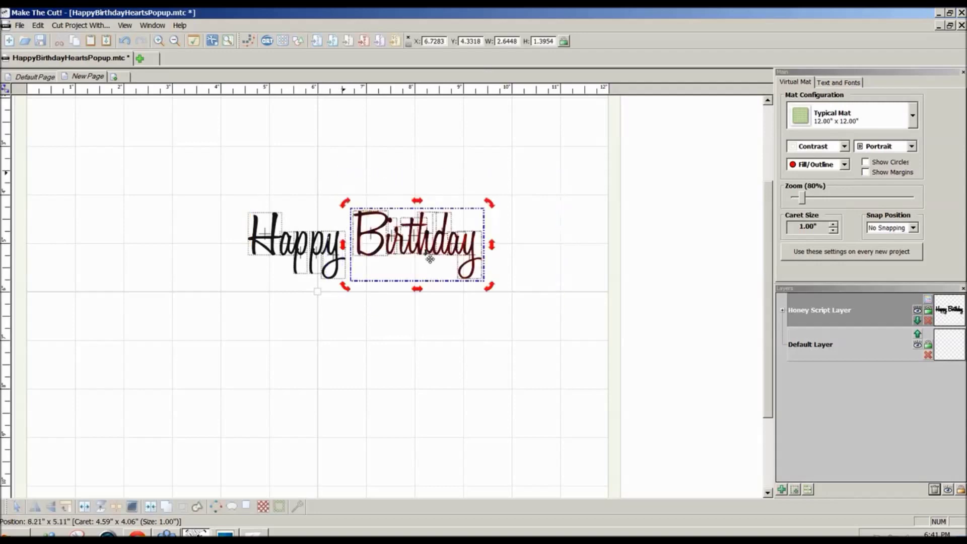
{"action": "left_click_drag", "start_coordinate": [430, 257], "coordinate": [302, 307]}
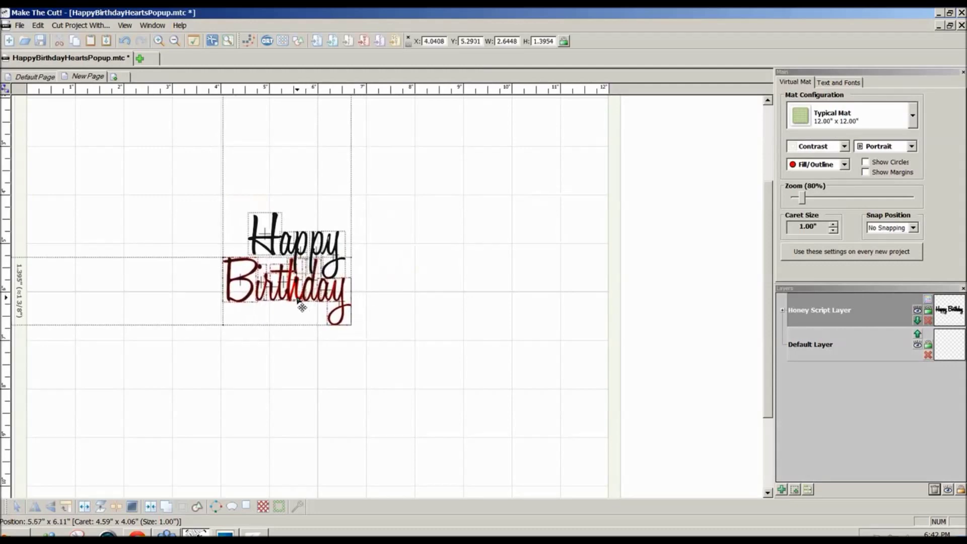
{"action": "left_click_drag", "start_coordinate": [302, 307], "coordinate": [302, 307]}
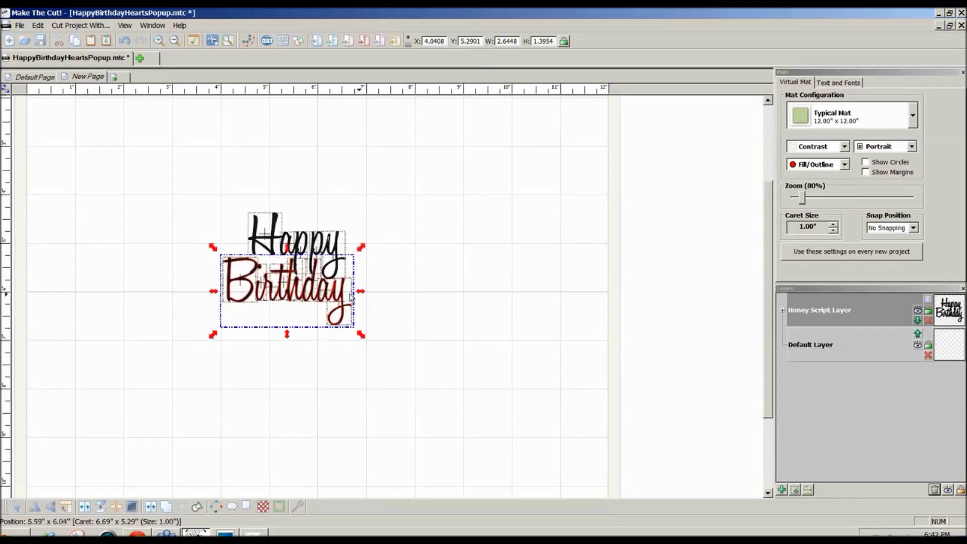
- Stretch the word "Birthday" on both sides to a width of about 3.07 in
{"action": "left_click_drag", "start_coordinate": [361, 297], "coordinate": [371, 297]}
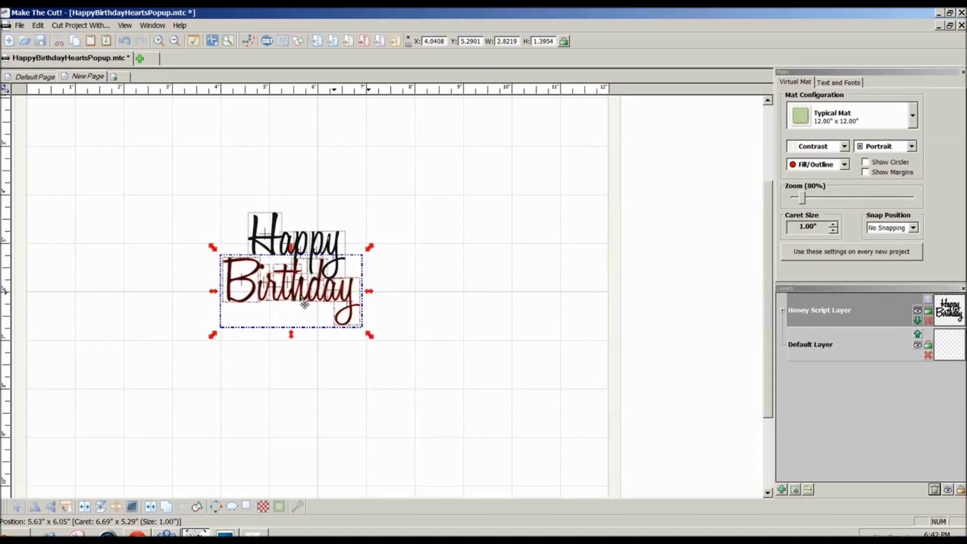
{"action": "left_click_drag", "start_coordinate": [216, 293], "coordinate": [201, 294]}
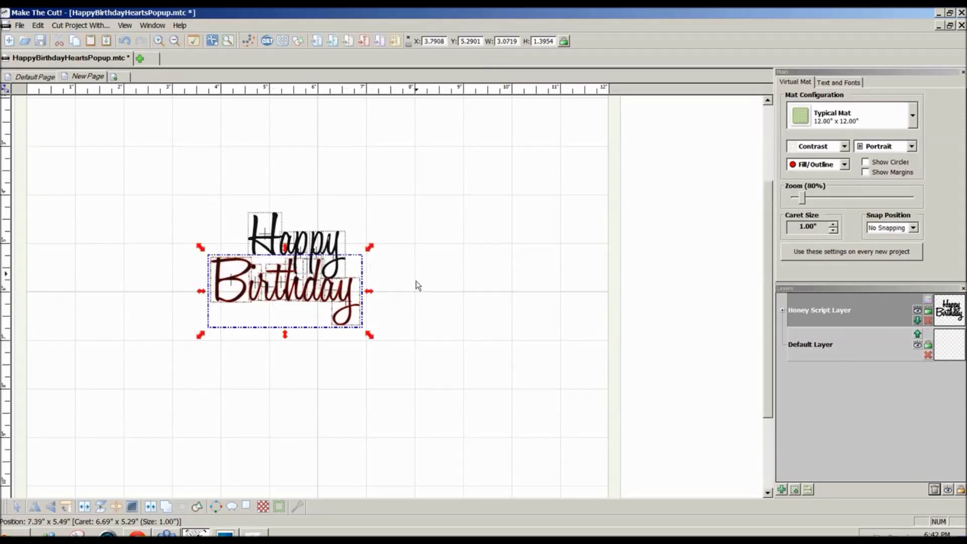
{"action": "left_click", "coordinate": [431, 305]}
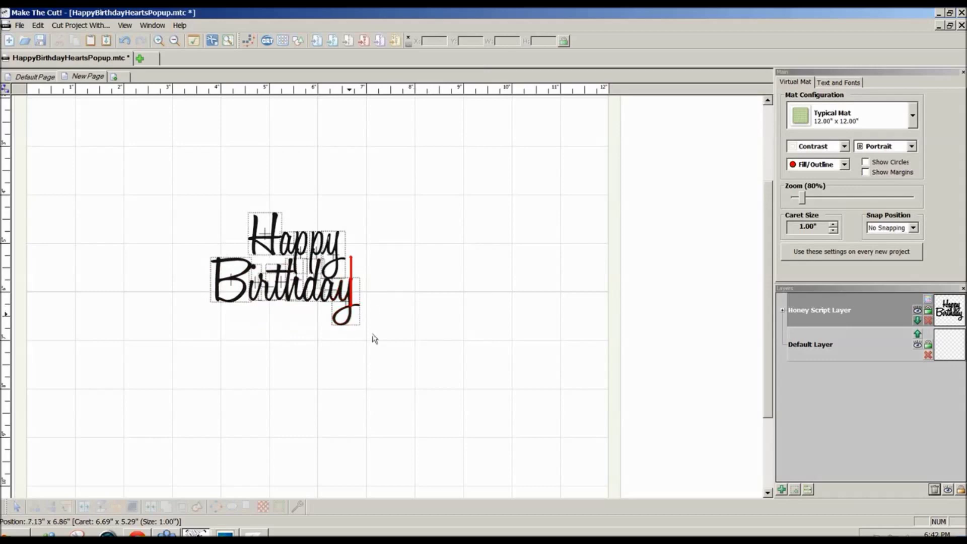
- Fine-tune the horizontal position of the word "Happy" above "Birthday" to about X 4.56
{"action": "left_click_drag", "start_coordinate": [247, 200], "coordinate": [422, 281]}
{"action": "left_click_drag", "start_coordinate": [320, 253], "coordinate": [320, 252]}
{"action": "left_click", "coordinate": [417, 285]}
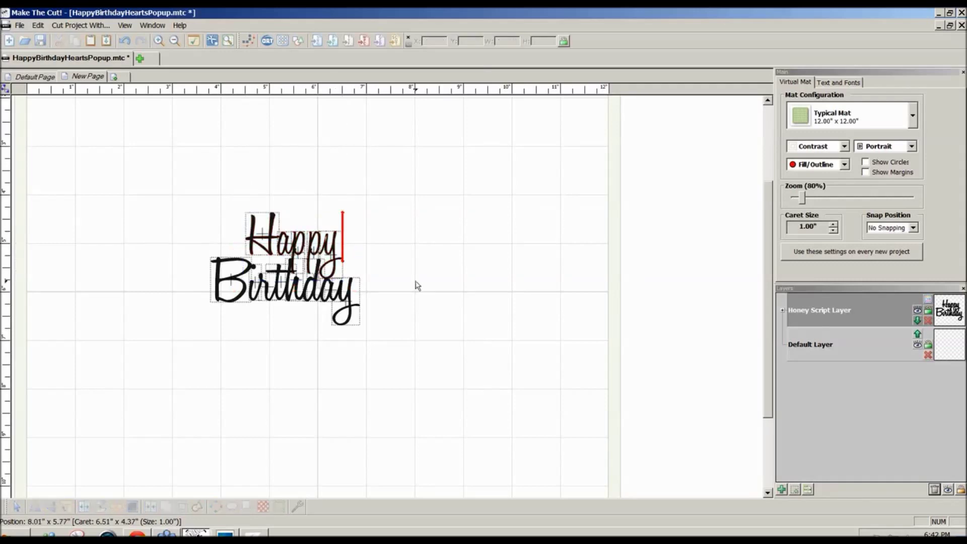
{"action": "left_click_drag", "start_coordinate": [228, 193], "coordinate": [392, 287]}
{"action": "key", "text": "Right"}
{"action": "key", "text": "Right"}
{"action": "key", "text": "Right"}
{"action": "key", "text": "Right"}
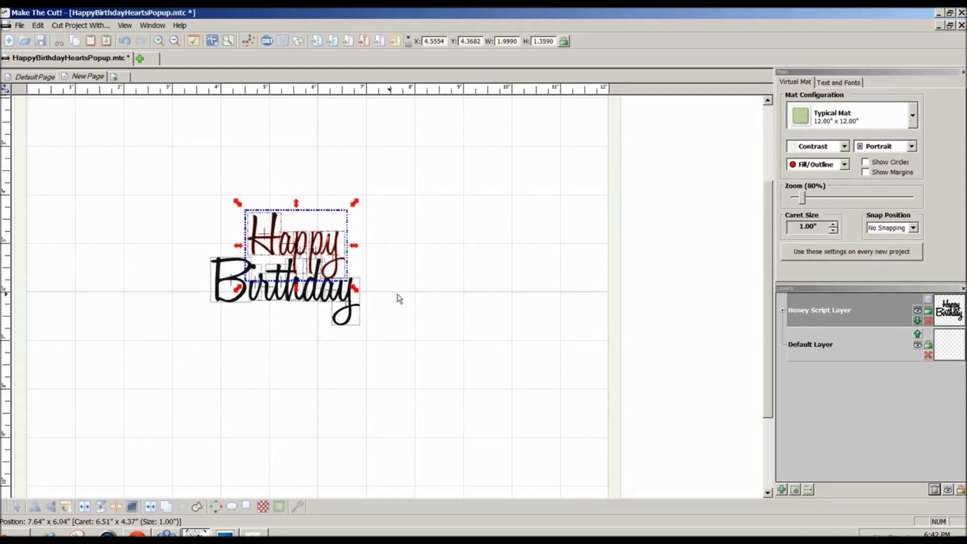
{"action": "left_click", "coordinate": [402, 336]}
- Nudge the word "Birthday" slightly down to about Y 5.31
{"action": "left_click_drag", "start_coordinate": [404, 344], "coordinate": [170, 258]}
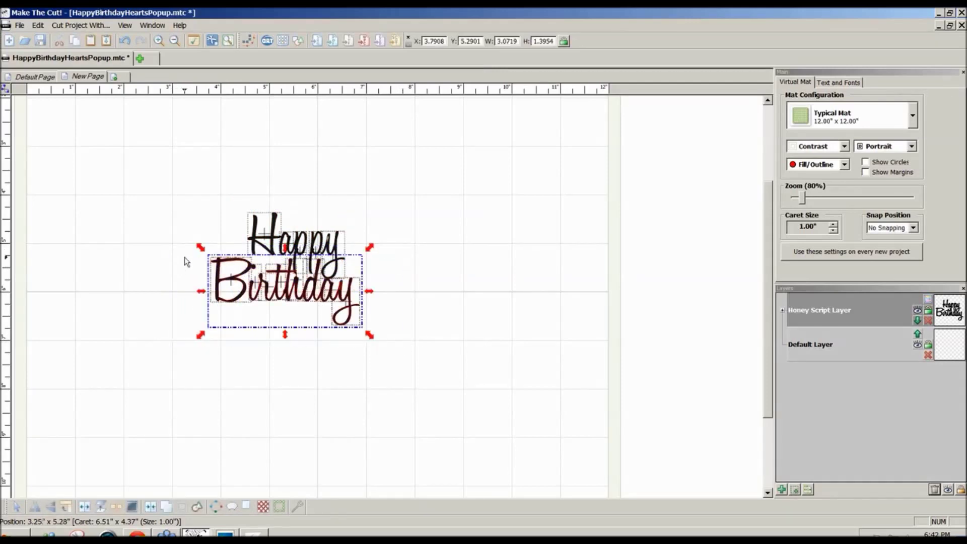
{"action": "key", "text": "Down"}
{"action": "key", "text": "Down"}
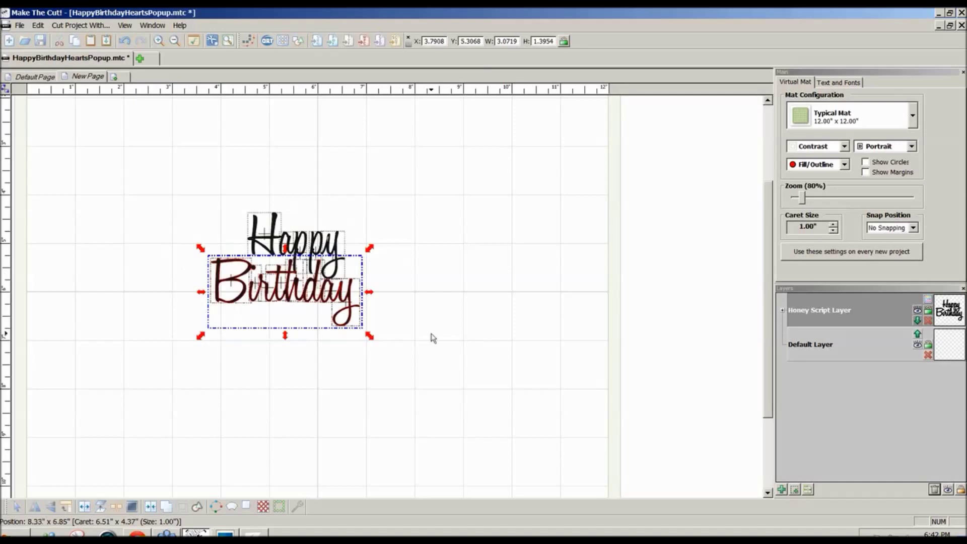
{"action": "left_click", "coordinate": [402, 331]}
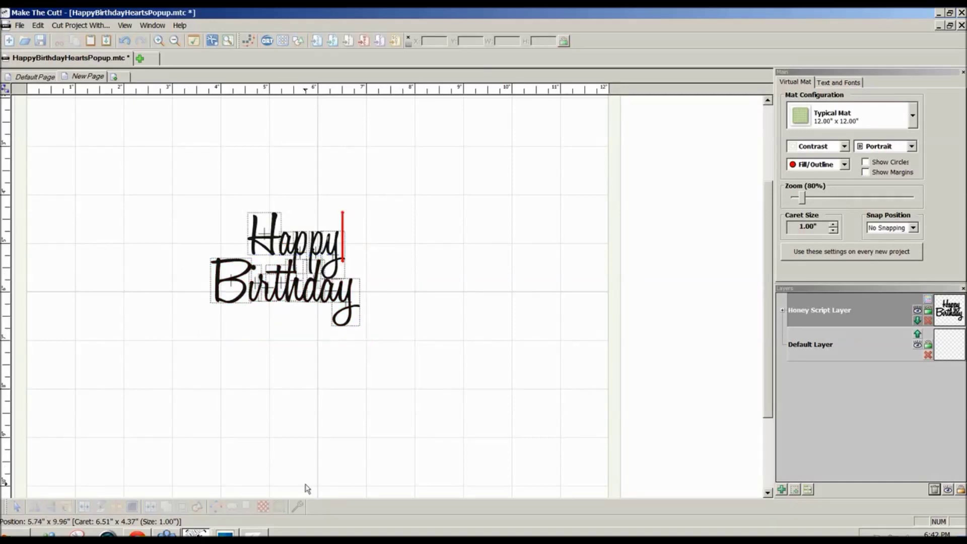
- Generate a 0.02 in. shadow layer with rounded corners around both words and delete the original Honey Script layer
{"action": "left_click_drag", "start_coordinate": [411, 350], "coordinate": [122, 161]}
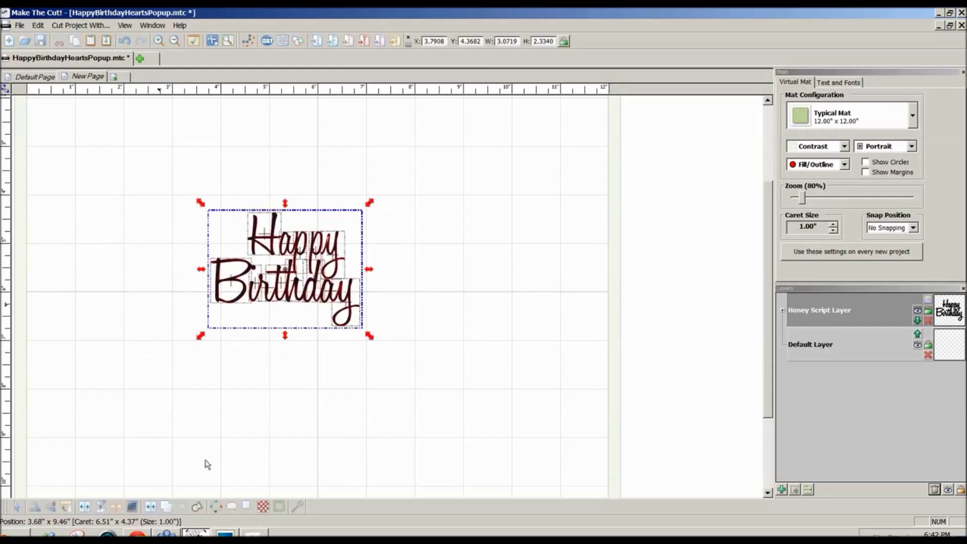
{"action": "left_click", "coordinate": [248, 507]}
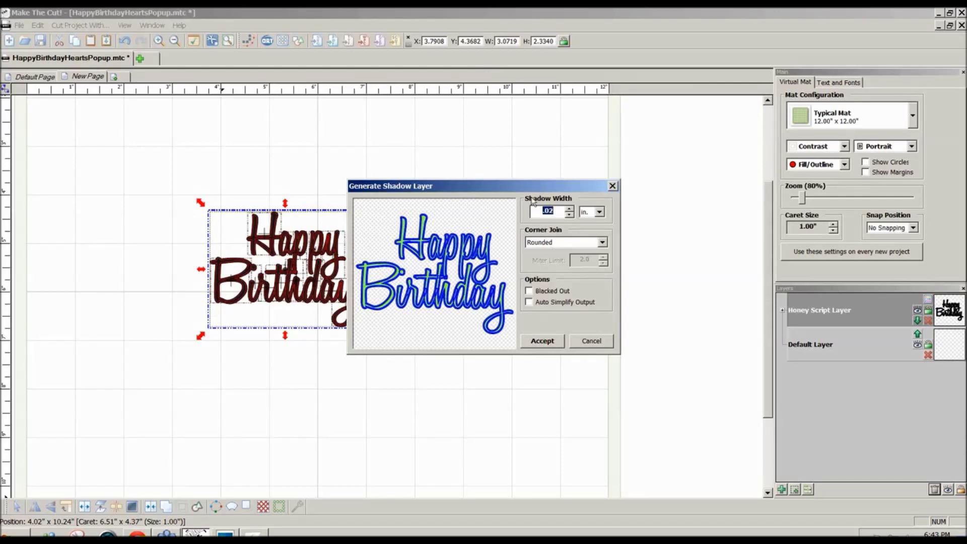
{"action": "left_click_drag", "start_coordinate": [531, 190], "coordinate": [577, 188]}
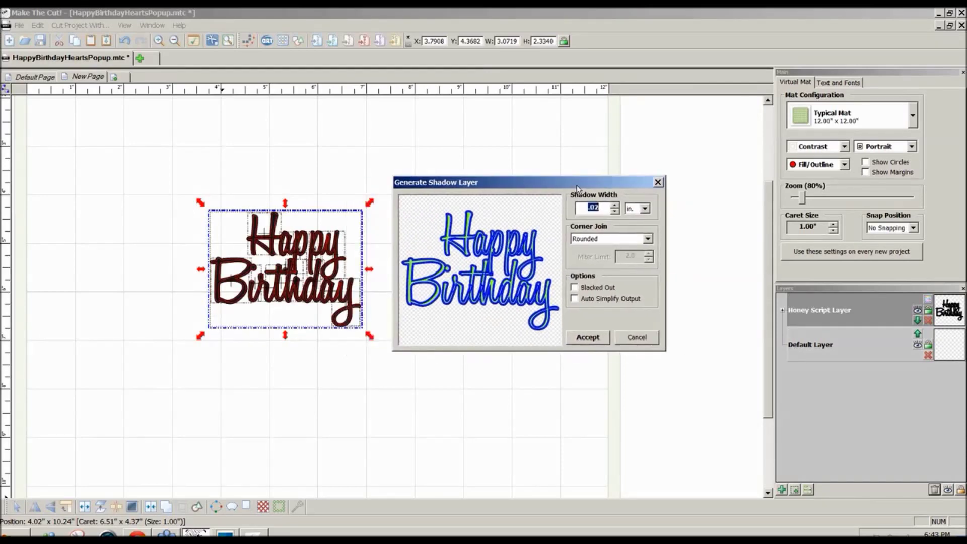
{"action": "left_click", "coordinate": [615, 205]}
{"action": "left_click", "coordinate": [615, 205]}
{"action": "left_click_drag", "start_coordinate": [604, 207], "coordinate": [592, 209]}
{"action": "type", "text": "3"}
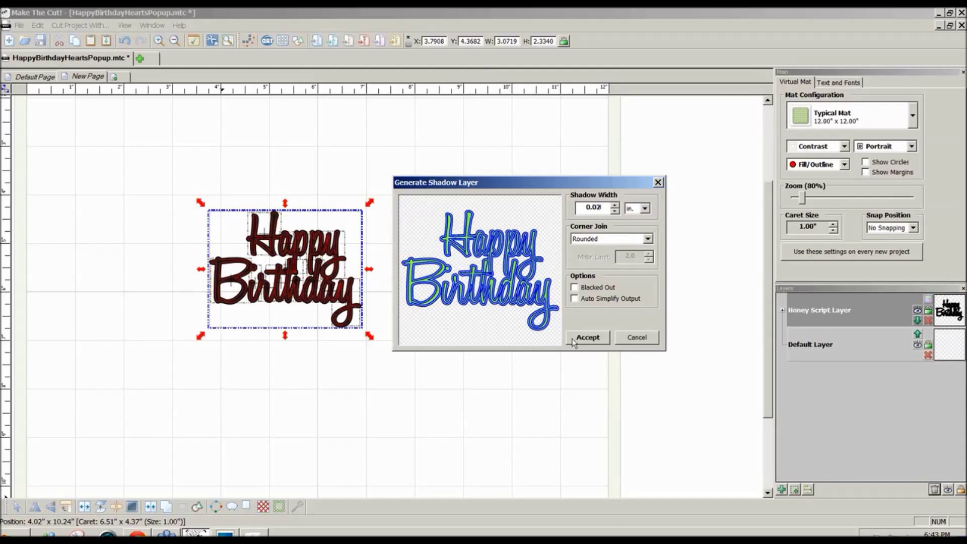
{"action": "left_click", "coordinate": [587, 337]}
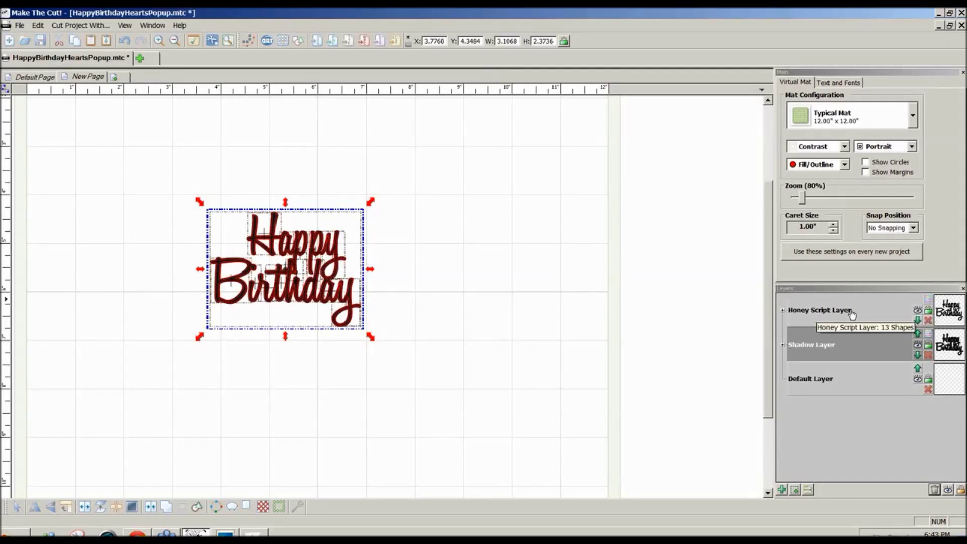
{"action": "left_click", "coordinate": [929, 321]}
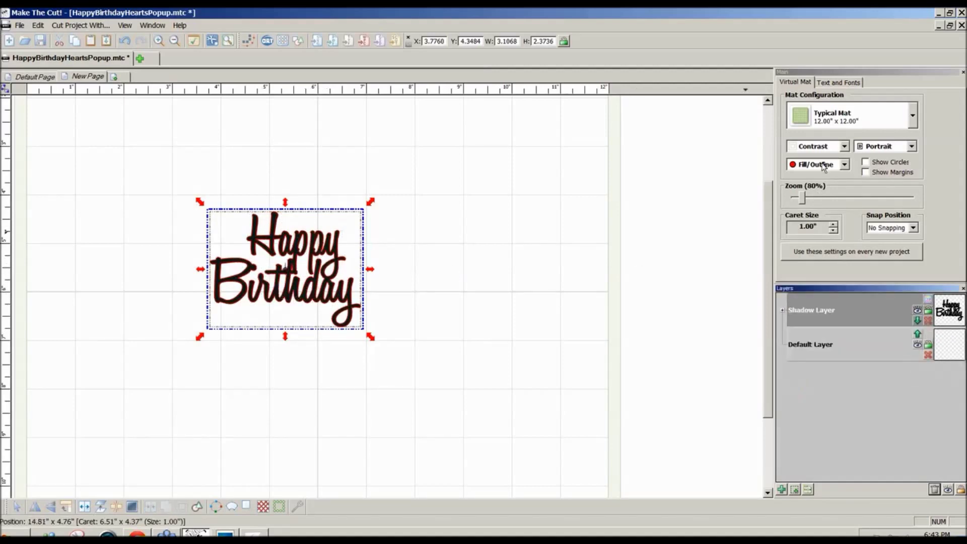
- Display the shadow shape as Outline to check its cut lines, and restore the Fill/Outline display
{"action": "left_click", "coordinate": [845, 165]}
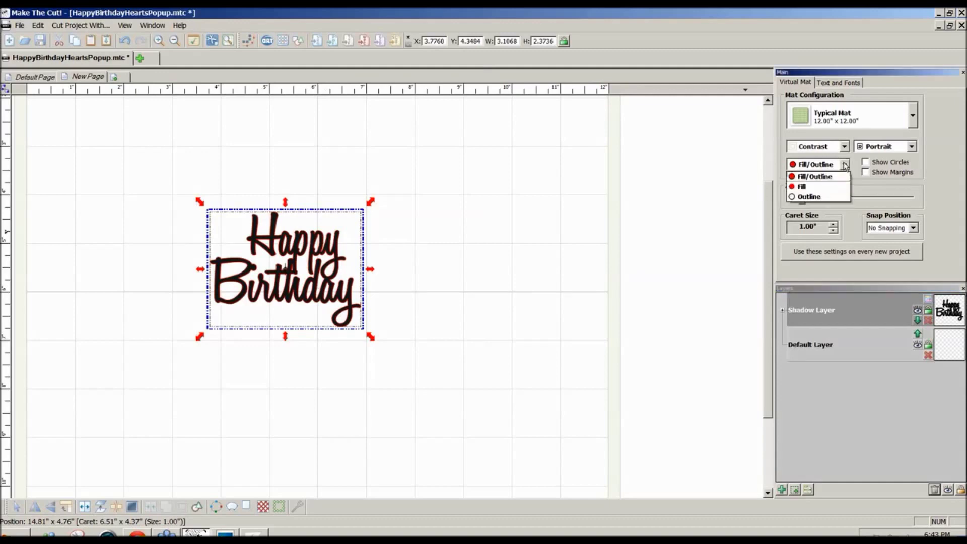
{"action": "left_click", "coordinate": [810, 197]}
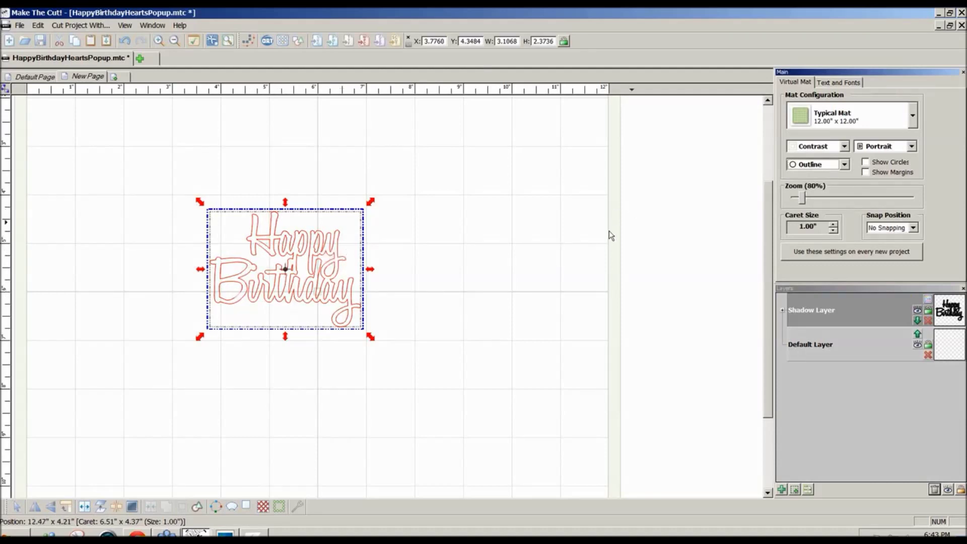
{"action": "left_click", "coordinate": [845, 165]}
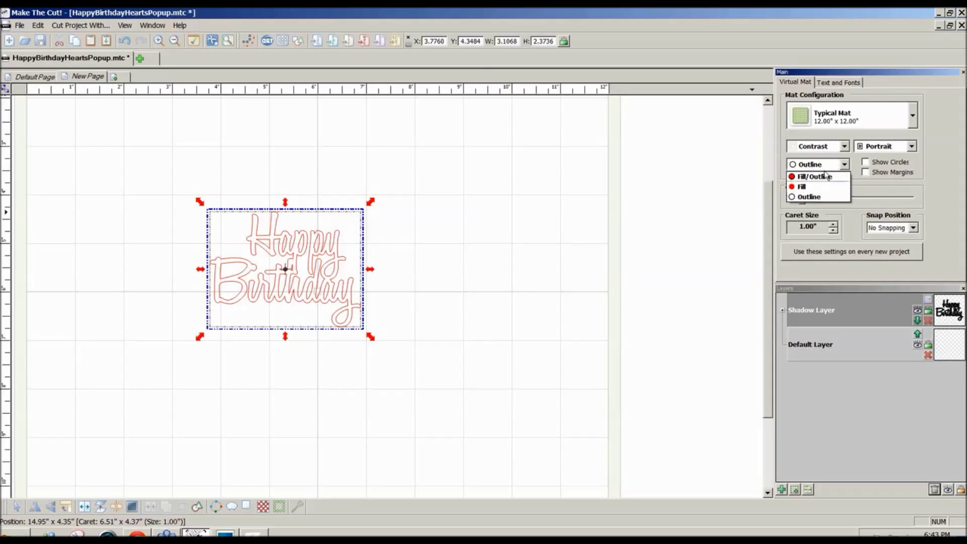
{"action": "left_click", "coordinate": [828, 178]}
- Select the Happy Birthday shadow shape and change its layer color to light pink
{"action": "left_click", "coordinate": [367, 244]}
{"action": "left_click_drag", "start_coordinate": [142, 168], "coordinate": [418, 352]}
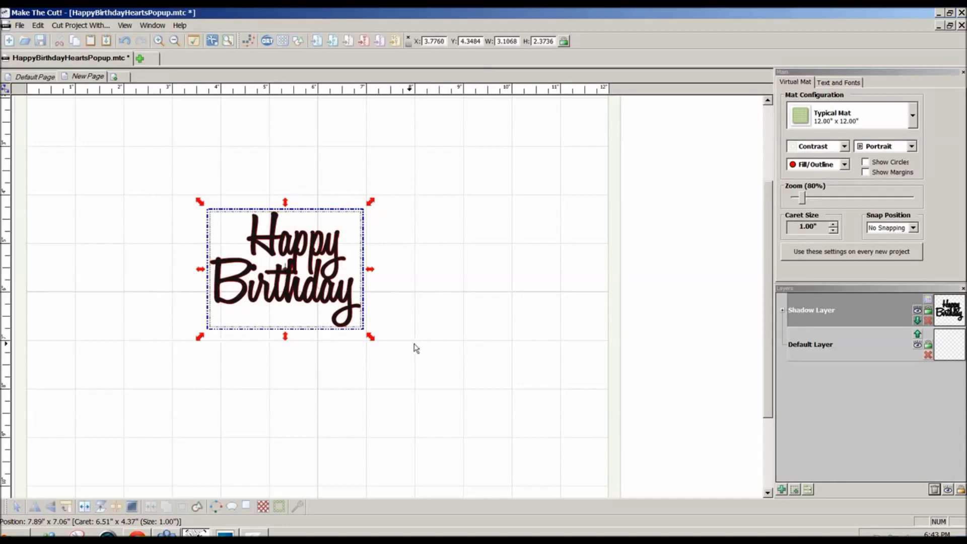
{"action": "left_click", "coordinate": [928, 301]}
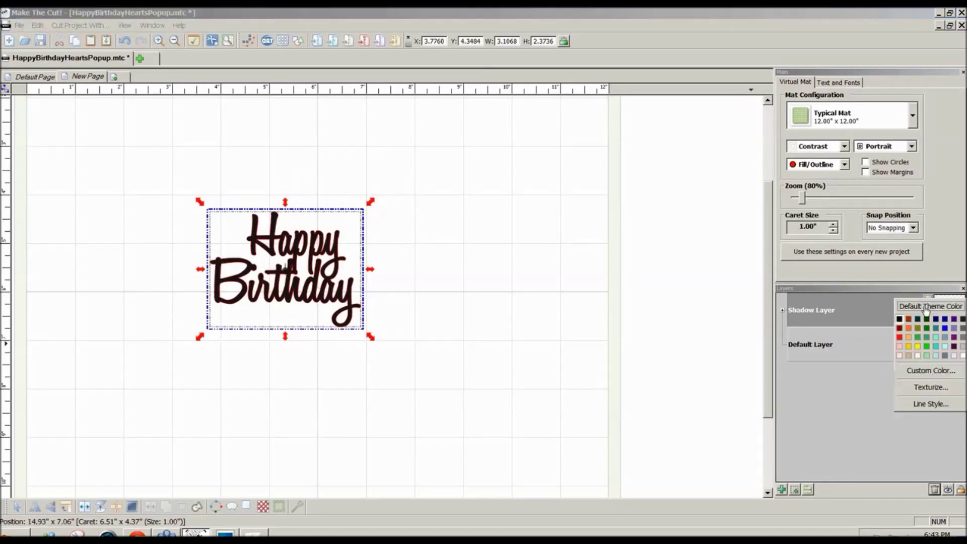
{"action": "left_click", "coordinate": [900, 353]}
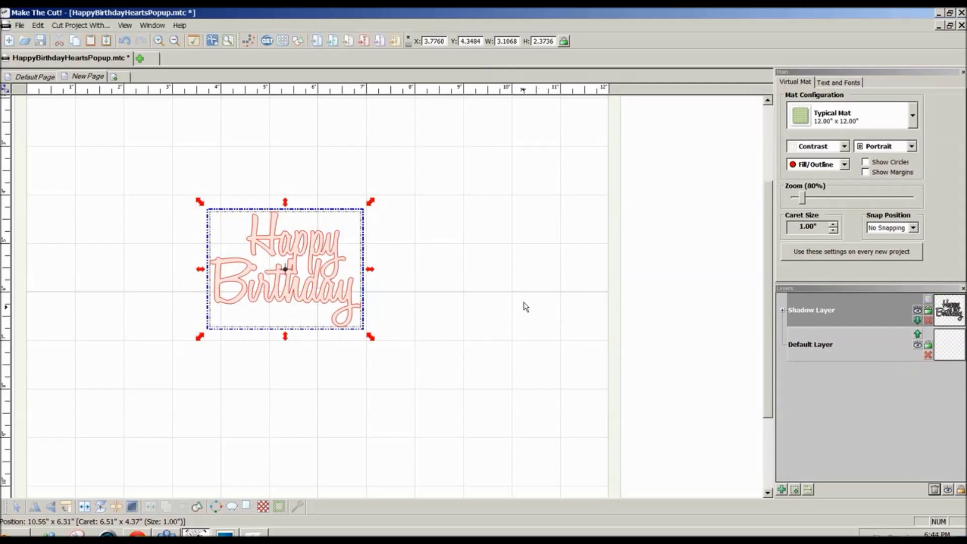
- Generate a second shadow layer around the pink Happy Birthday shape, 0.08 in. wide with rounded corners and Blacked Out left off
{"action": "left_click", "coordinate": [451, 281]}
{"action": "left_click_drag", "start_coordinate": [432, 346], "coordinate": [138, 168]}
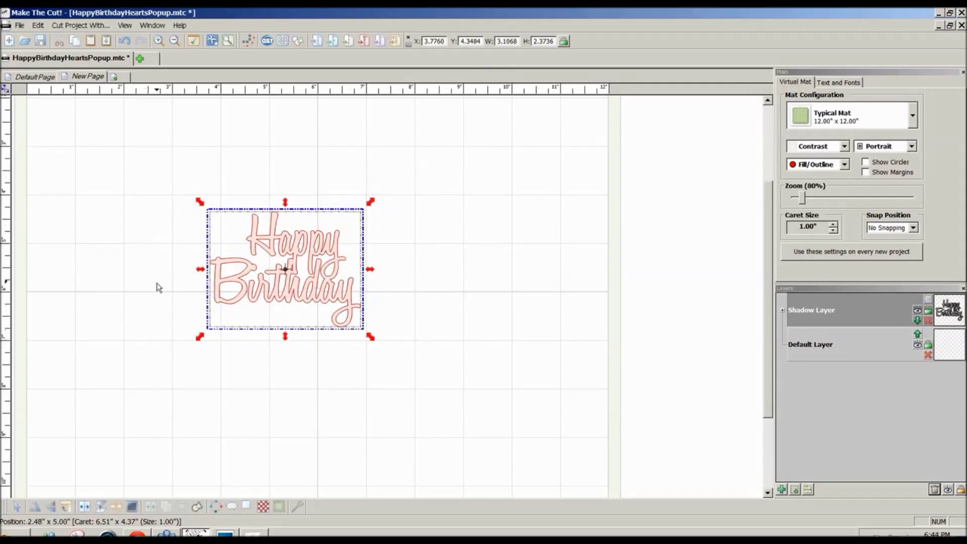
{"action": "left_click", "coordinate": [237, 505]}
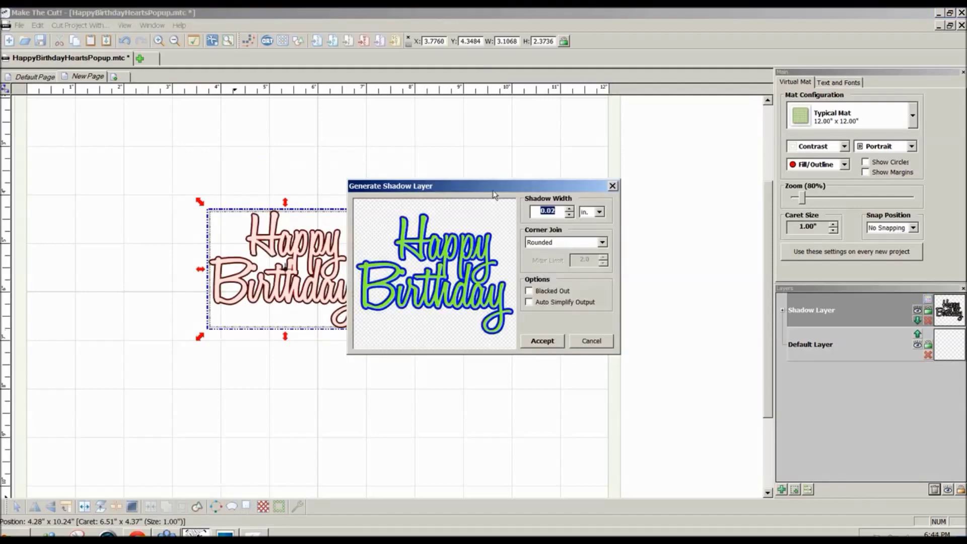
{"action": "left_click_drag", "start_coordinate": [492, 191], "coordinate": [548, 192]}
{"action": "left_click", "coordinate": [614, 214]}
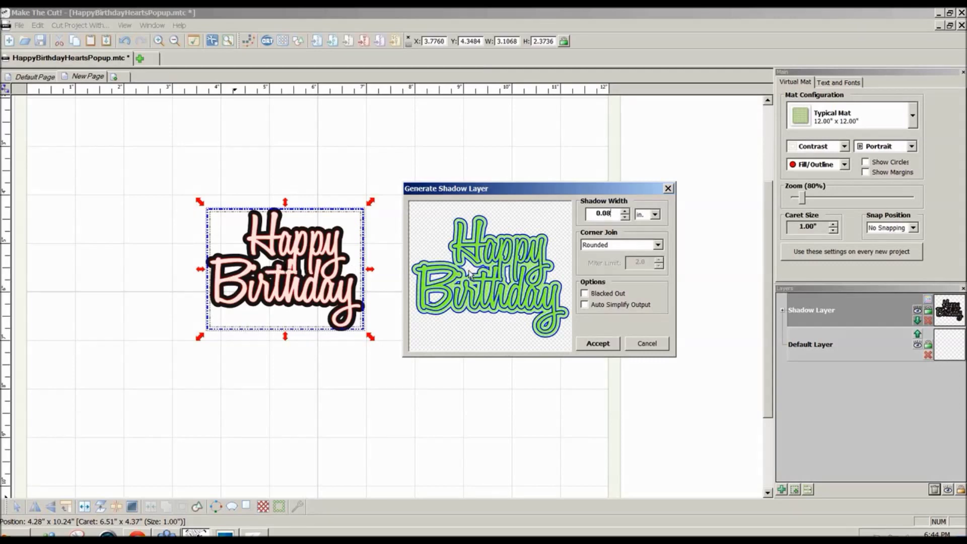
{"action": "left_click", "coordinate": [585, 294]}
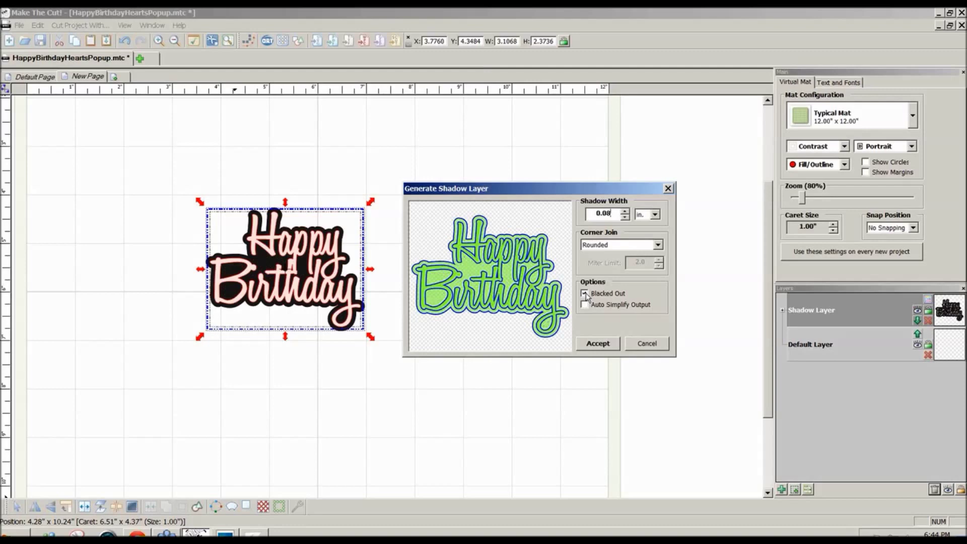
{"action": "left_click", "coordinate": [585, 294]}
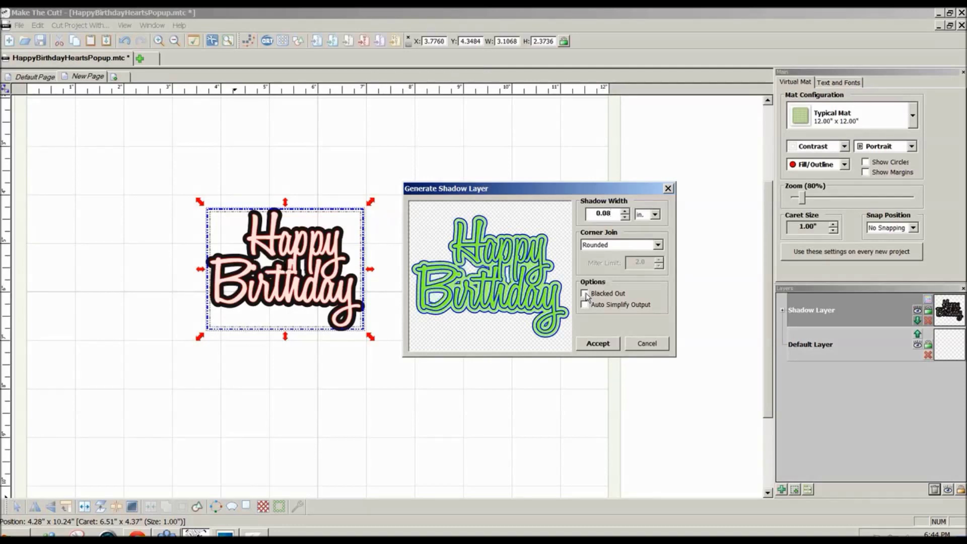
{"action": "left_click", "coordinate": [595, 346]}
{"action": "left_click", "coordinate": [548, 326]}
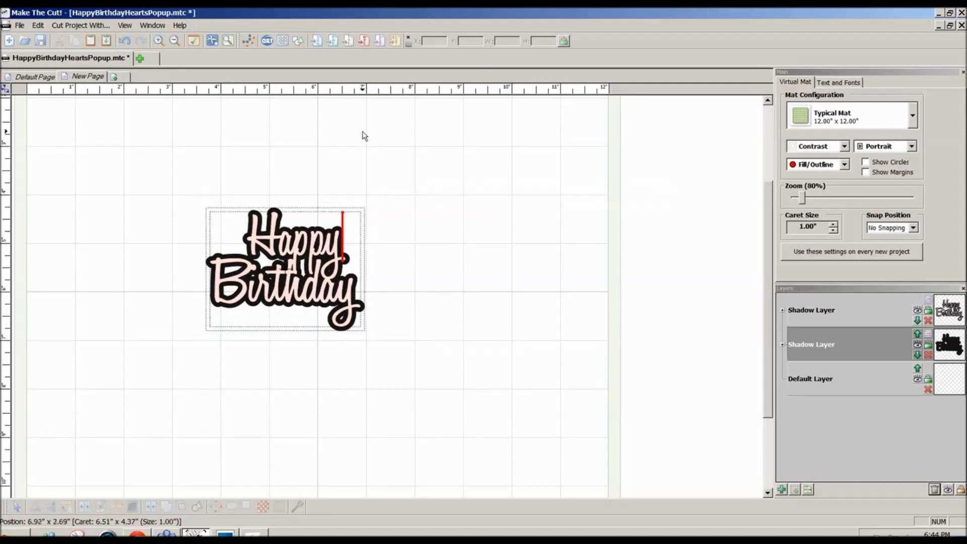
- Insert the Heart 3 basic shape and place it just below the "B" of "Birthday", scaled down to about 0.35 x 0.34 in
{"action": "left_click", "coordinate": [298, 43]}
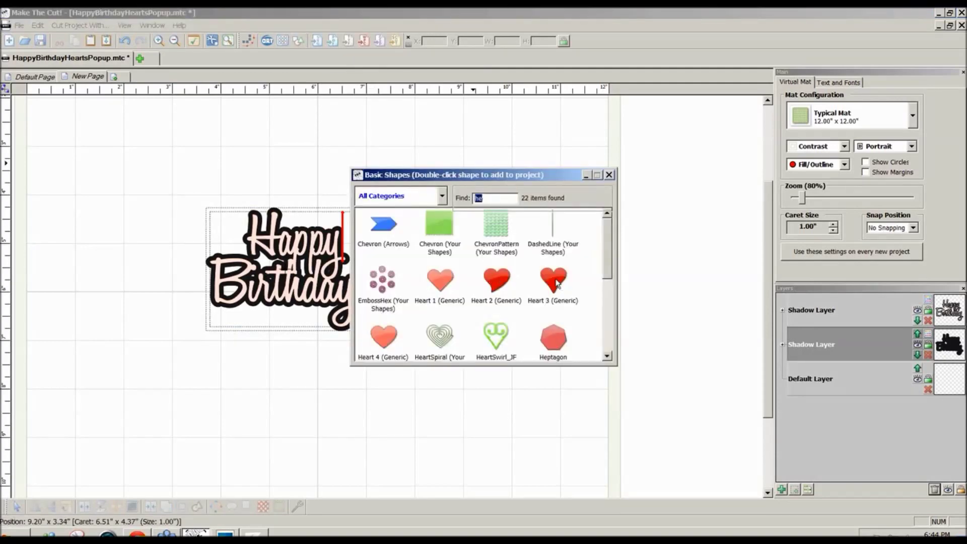
{"action": "double_click", "coordinate": [556, 282]}
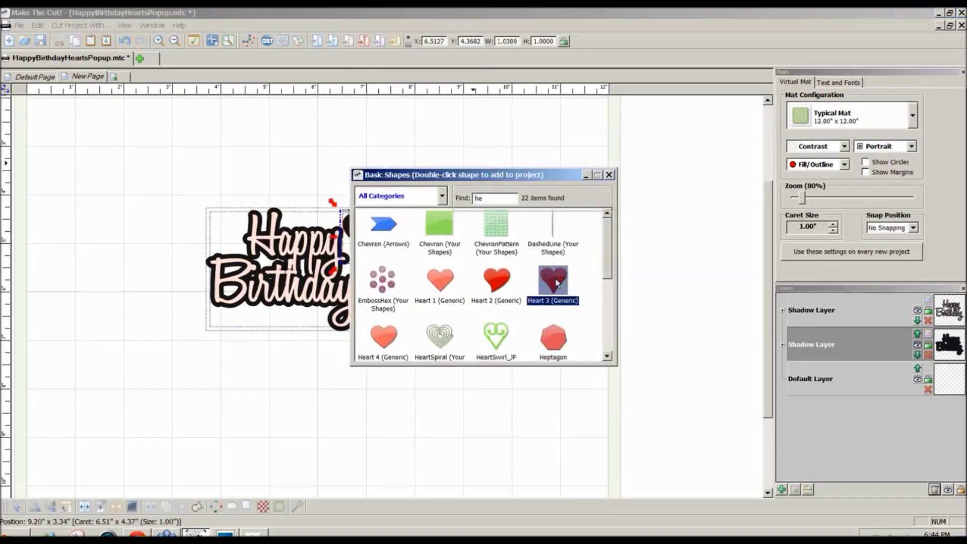
{"action": "left_click", "coordinate": [609, 175]}
{"action": "left_click_drag", "start_coordinate": [405, 203], "coordinate": [237, 373]}
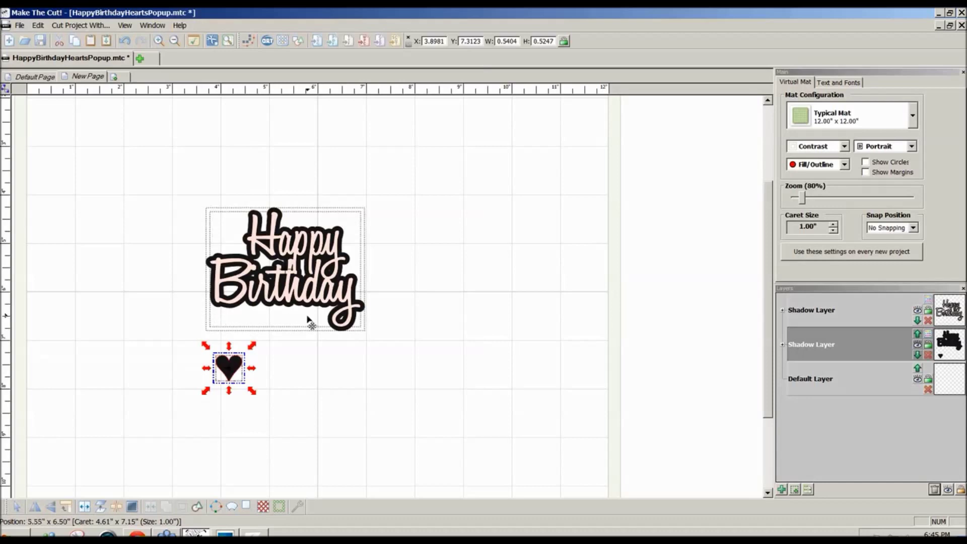
{"action": "left_click_drag", "start_coordinate": [252, 390], "coordinate": [233, 330]}
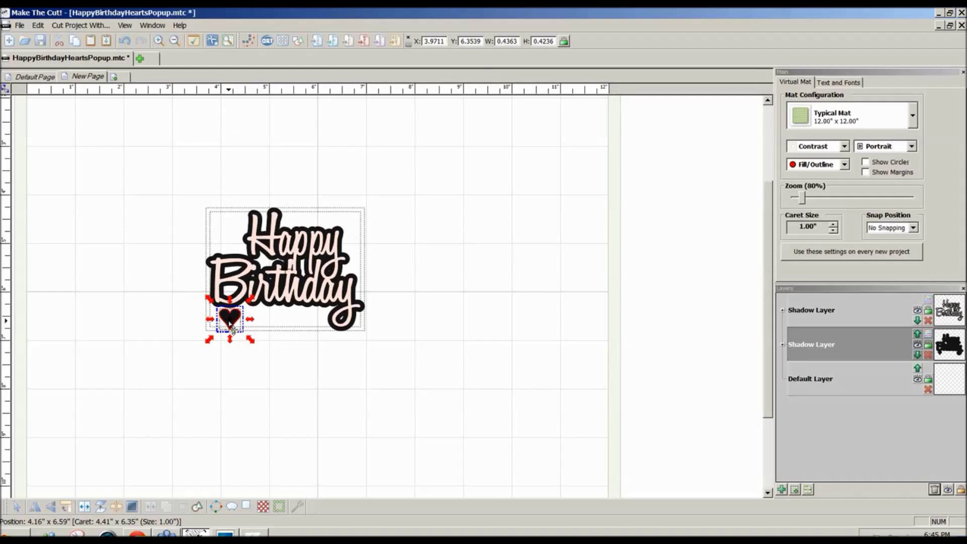
{"action": "mouse_move", "coordinate": [233, 330]}
{"action": "left_mouse_down"}
{"action": "mouse_move", "coordinate": [252, 342]}
{"action": "mouse_move", "coordinate": [230, 313]}
{"action": "mouse_move", "coordinate": [223, 316]}
{"action": "mouse_move", "coordinate": [230, 325]}
{"action": "left_mouse_up"}
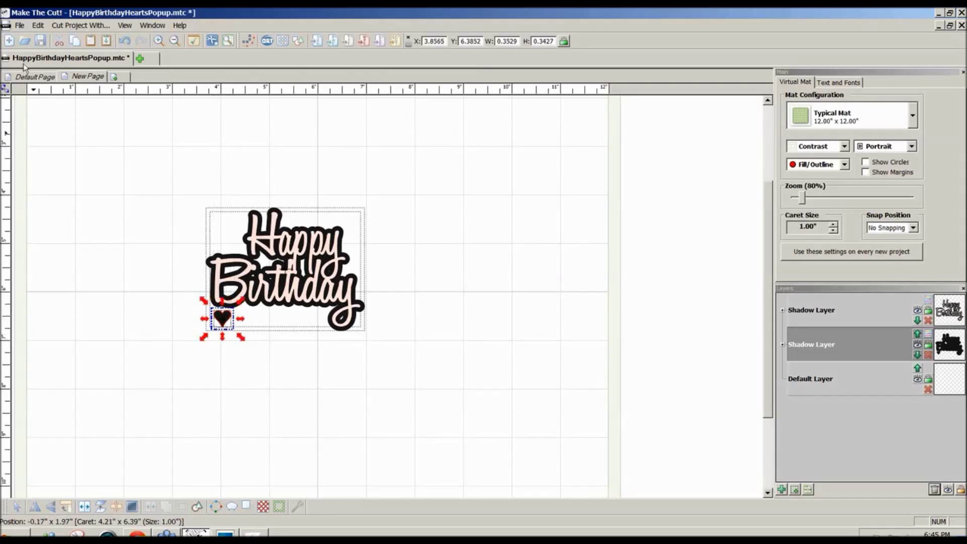
- Duplicate the small heart into 1 row and 5 columns beneath "Birthday", with a small gap between the hearts
{"action": "left_click", "coordinate": [20, 28]}
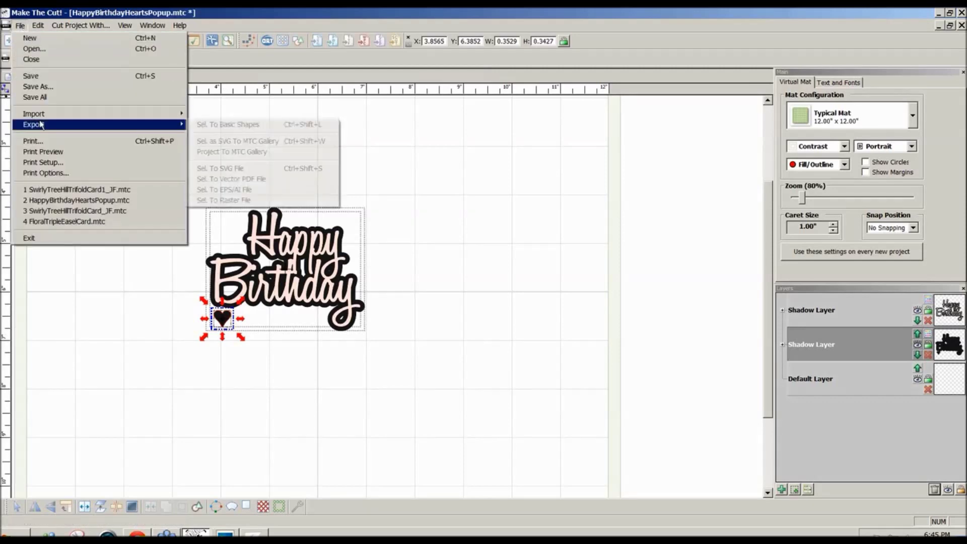
{"action": "mouse_move", "coordinate": [38, 26]}
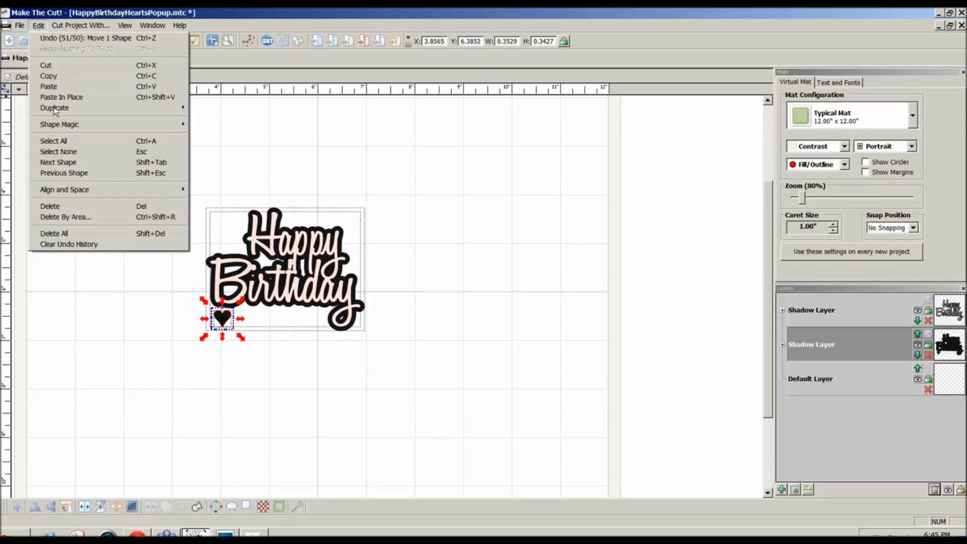
{"action": "mouse_move", "coordinate": [54, 110]}
{"action": "left_click", "coordinate": [216, 109]}
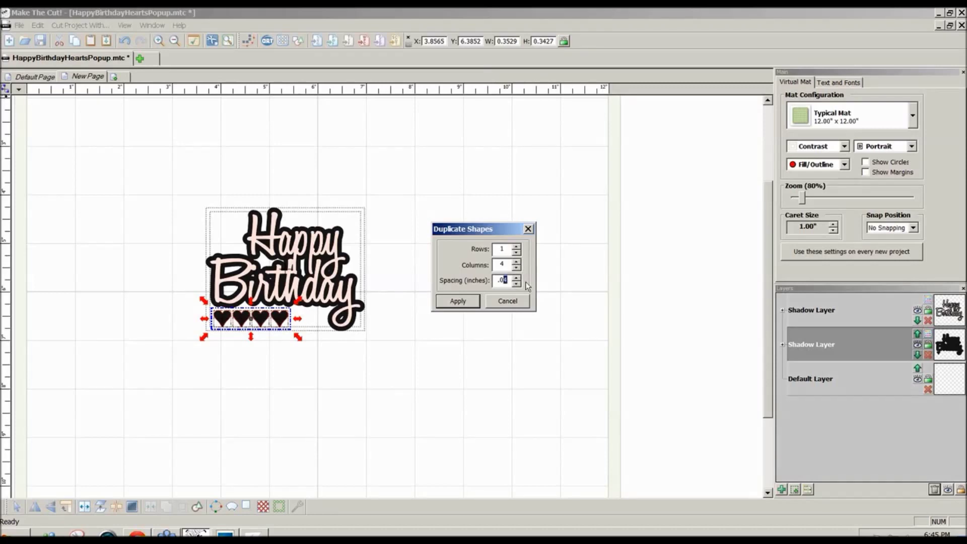
{"action": "type", "text": "6"}
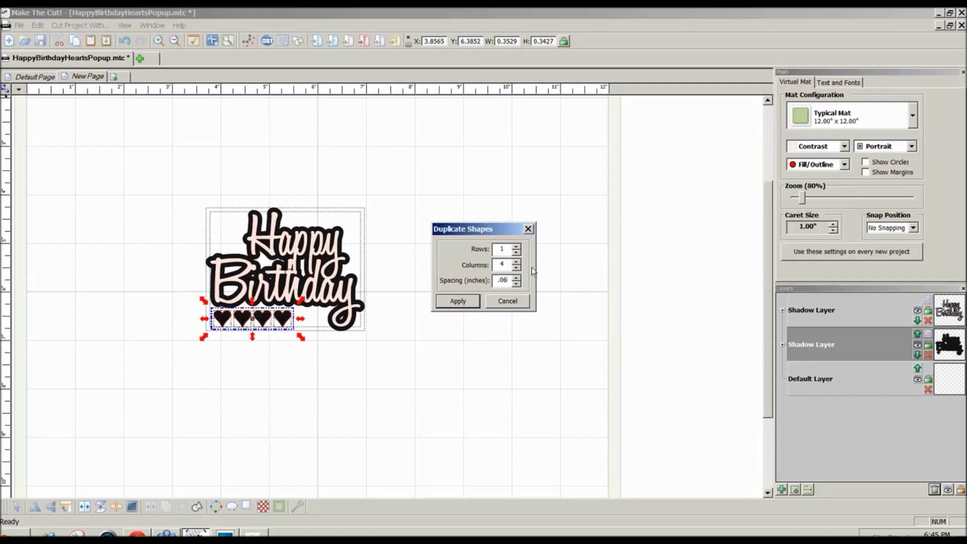
{"action": "left_click", "coordinate": [517, 262]}
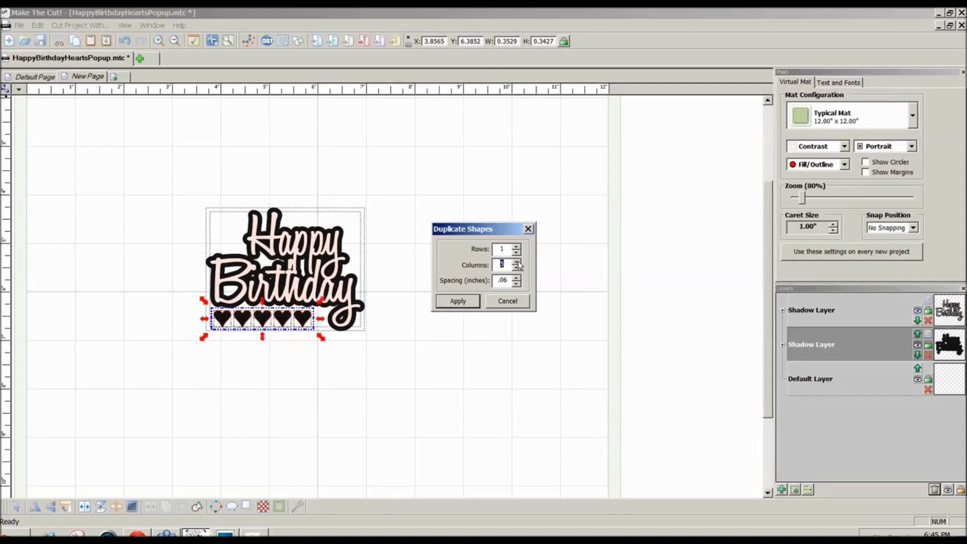
{"action": "left_click", "coordinate": [517, 262]}
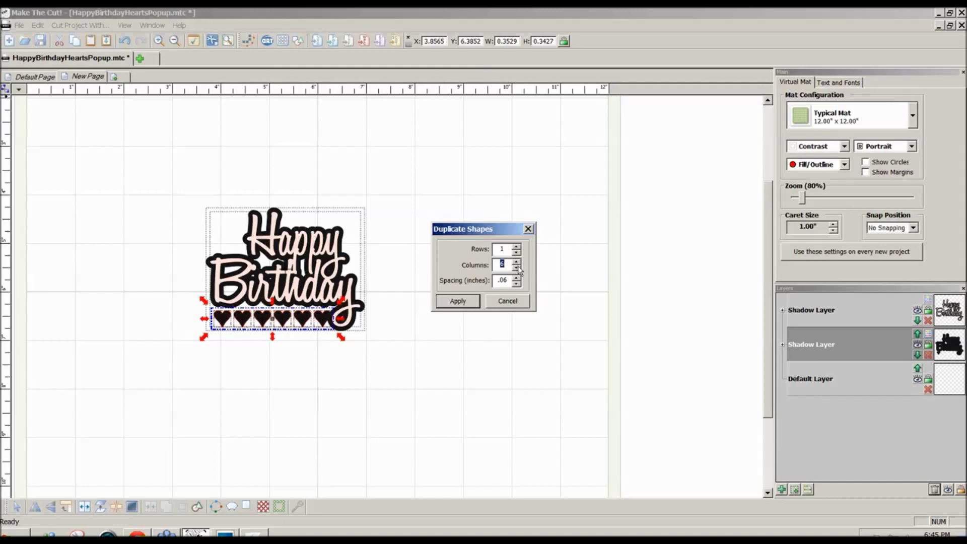
{"action": "left_click", "coordinate": [518, 269]}
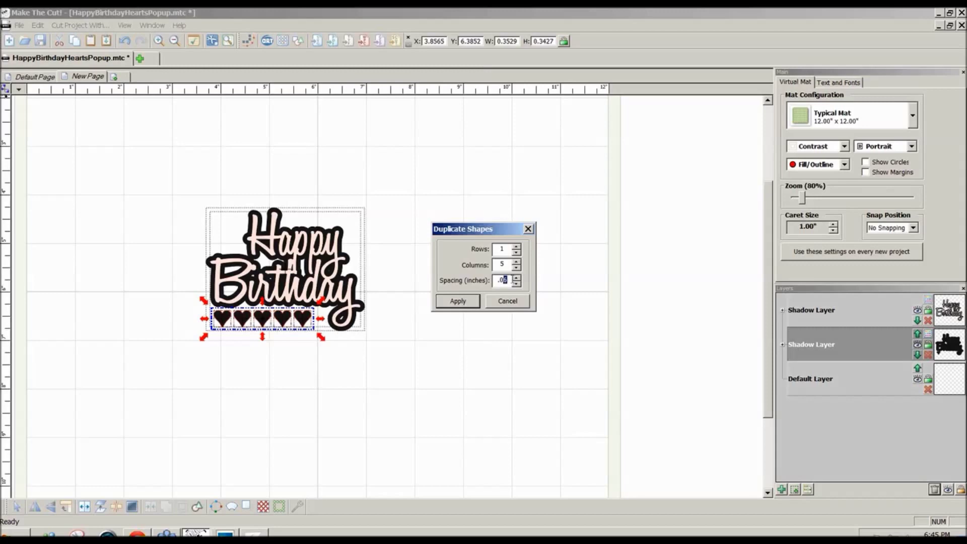
{"action": "left_click", "coordinate": [466, 304]}
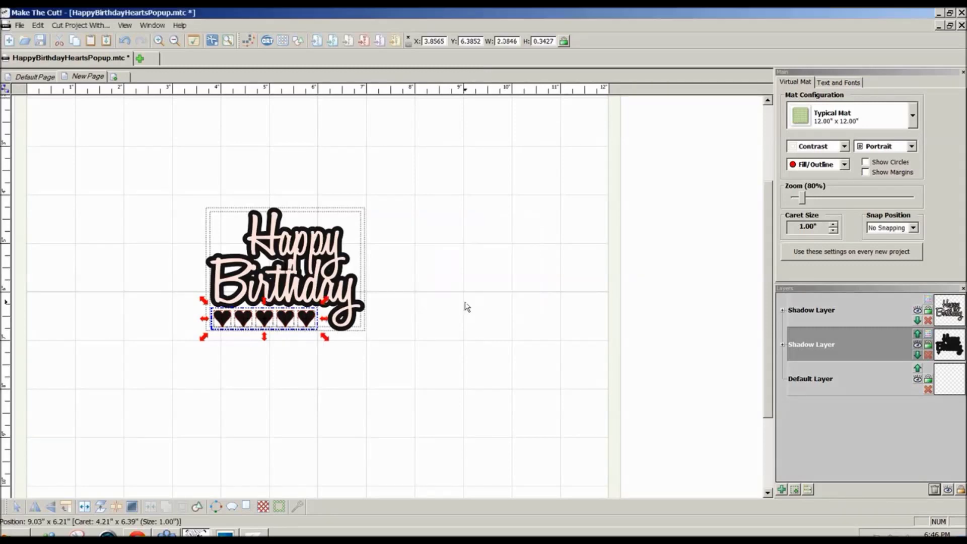
- Place a copy of the last heart in the row above the "y" of "Happy", at about X 6.28, Y 4.27
{"action": "key", "text": "Escape"}
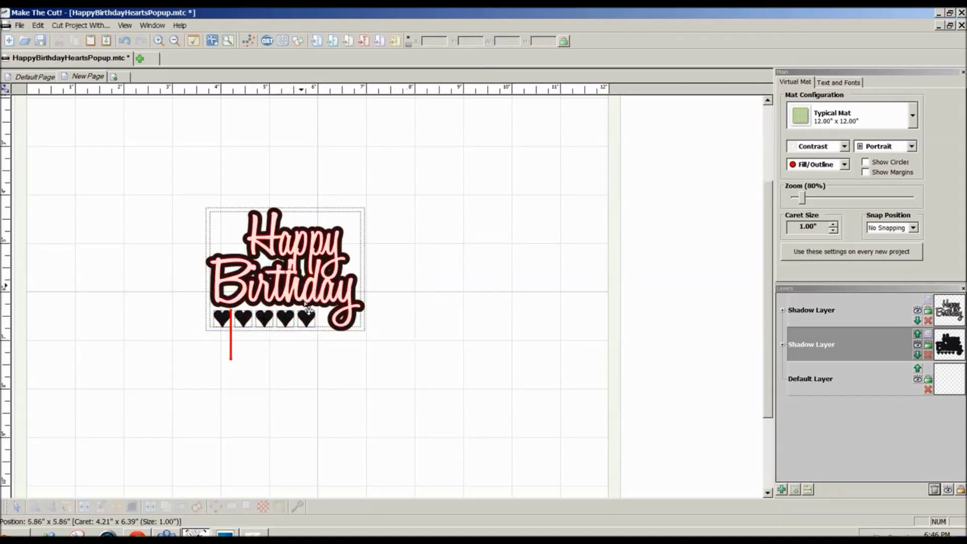
{"action": "left_click", "coordinate": [306, 322]}
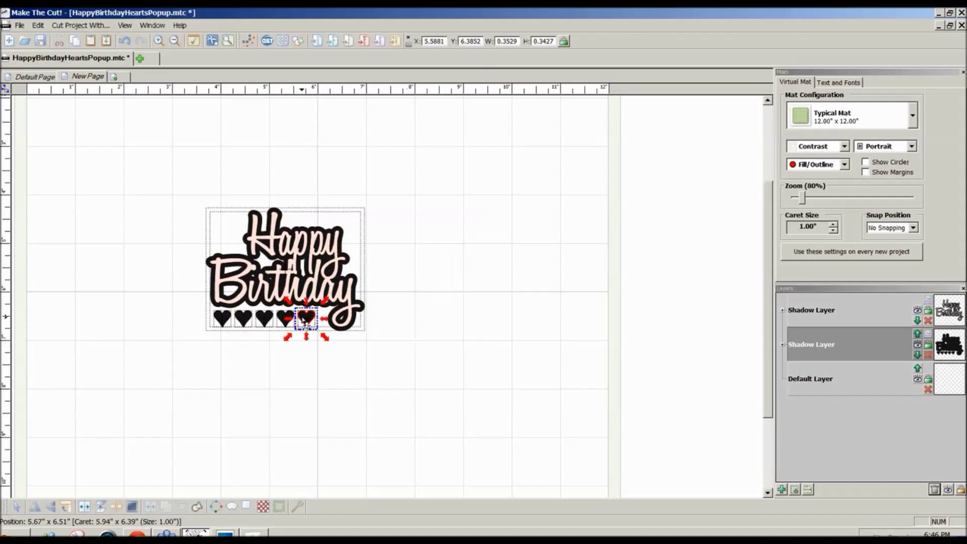
{"action": "left_click_drag", "start_coordinate": [306, 321], "coordinate": [341, 218]}
{"action": "left_click", "coordinate": [417, 271]}
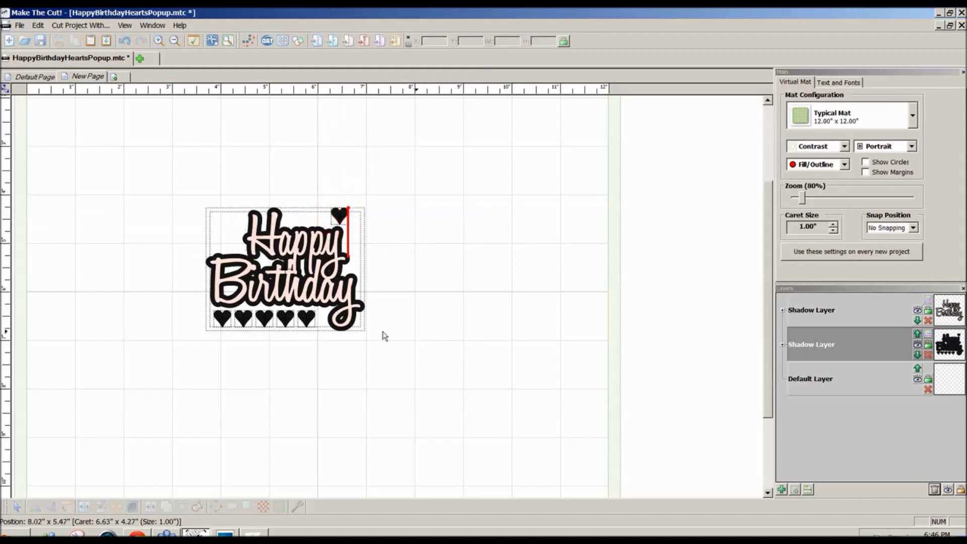
- Move the row of five hearts onto a new layer and change its layer color to light pink
{"action": "left_click_drag", "start_coordinate": [338, 363], "coordinate": [175, 305]}
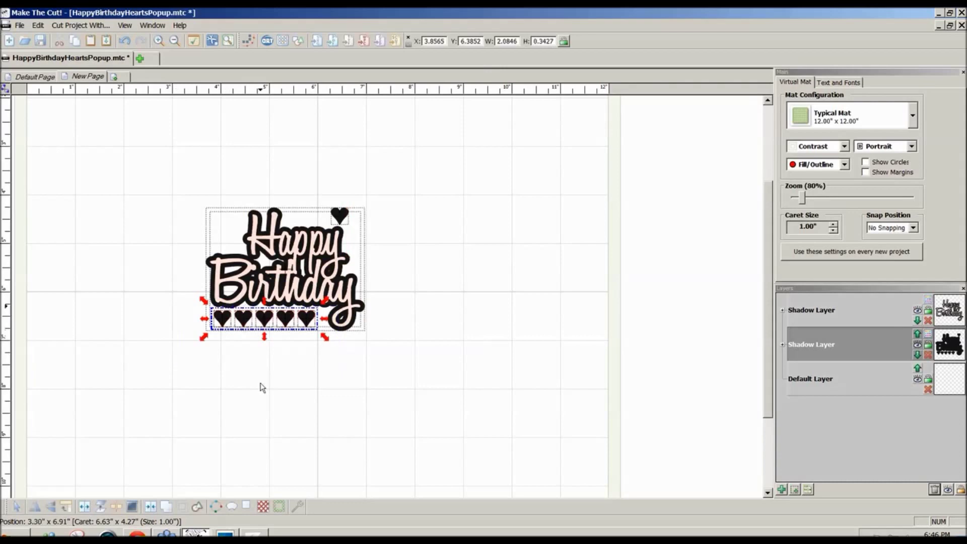
{"action": "left_click", "coordinate": [795, 489]}
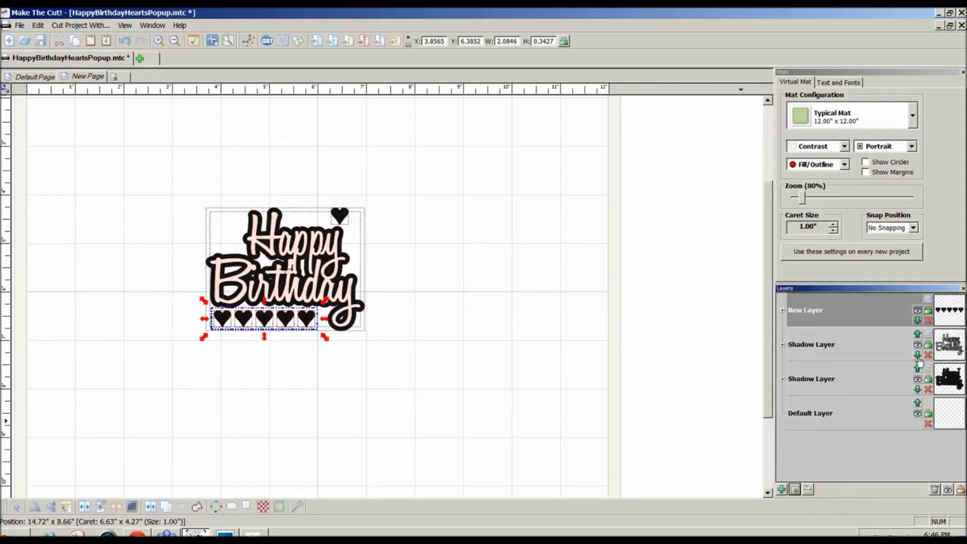
{"action": "left_click", "coordinate": [928, 299]}
{"action": "left_click", "coordinate": [899, 347]}
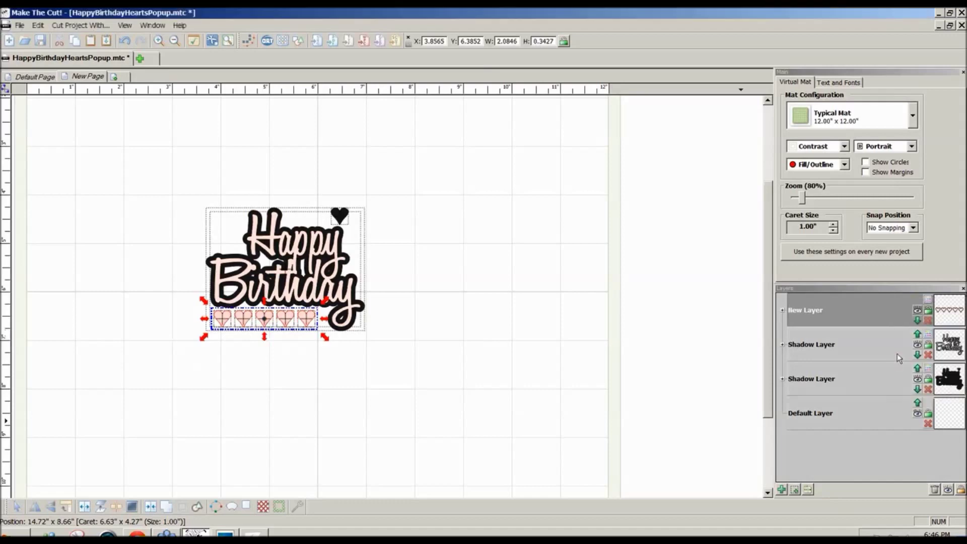
- Put the heart above "Happy" on its own new light pink layer and shrink it slightly to about 0.34 x 0.33 in
{"action": "left_click", "coordinate": [341, 224]}
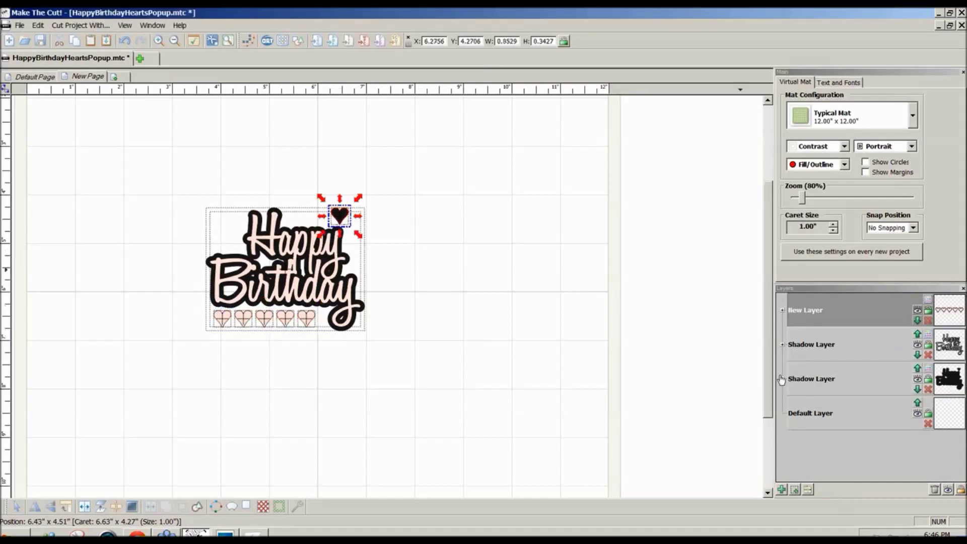
{"action": "left_click", "coordinate": [796, 491]}
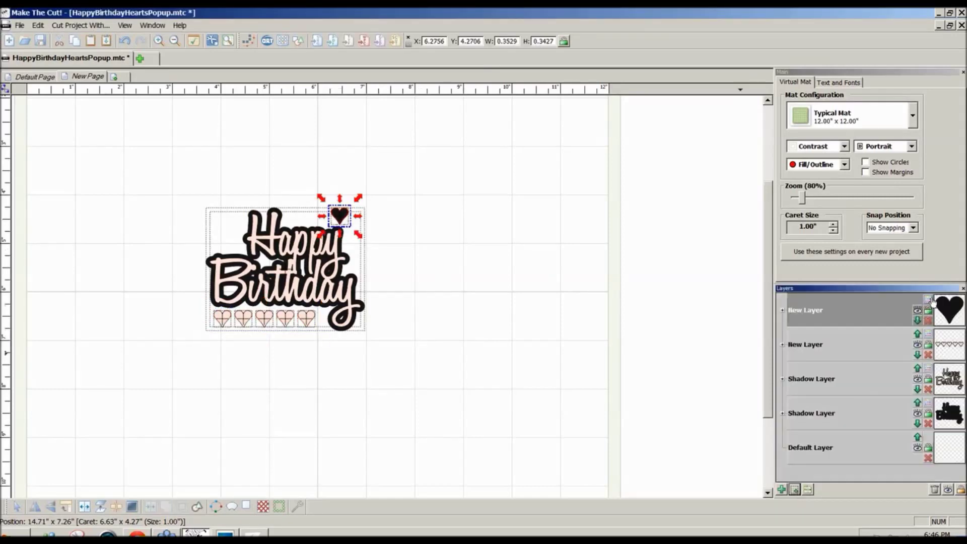
{"action": "left_click", "coordinate": [929, 301]}
{"action": "left_click", "coordinate": [905, 364]}
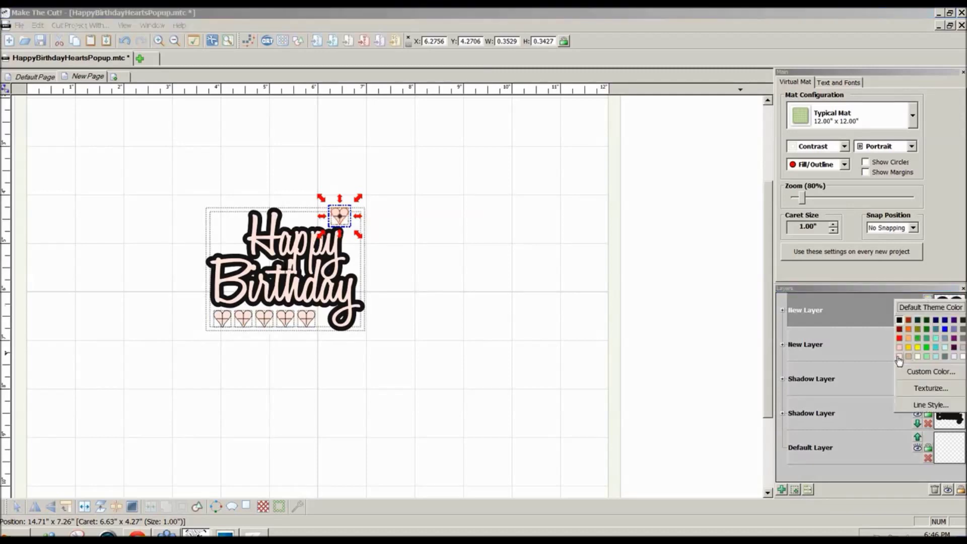
{"action": "left_click_drag", "start_coordinate": [358, 198], "coordinate": [361, 203]}
{"action": "left_click", "coordinate": [400, 292]}
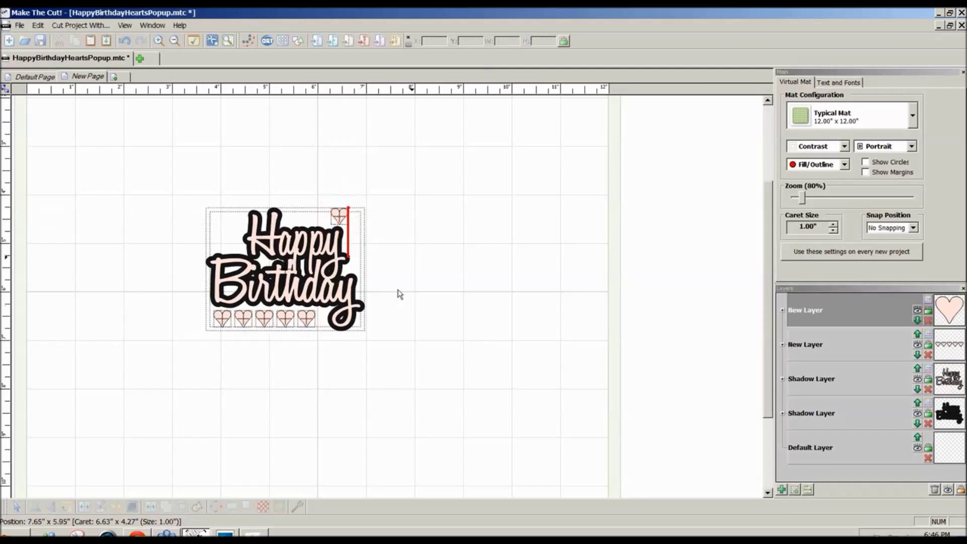
- Generate separate 0.08 in. shadow layers with rounded corners for the row of five hearts and for the heart above "Happy"
{"action": "left_click_drag", "start_coordinate": [214, 313], "coordinate": [353, 365]}
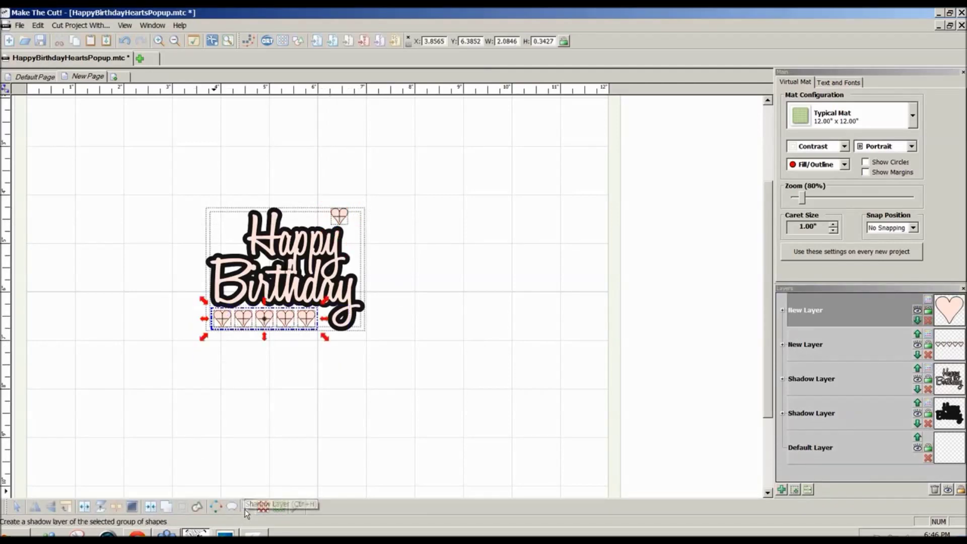
{"action": "left_click", "coordinate": [247, 510]}
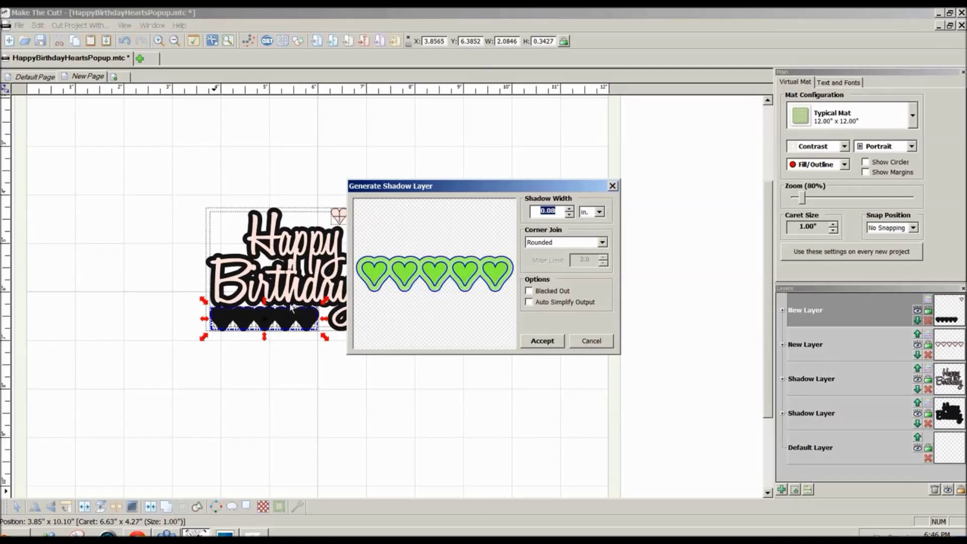
{"action": "left_click", "coordinate": [543, 342]}
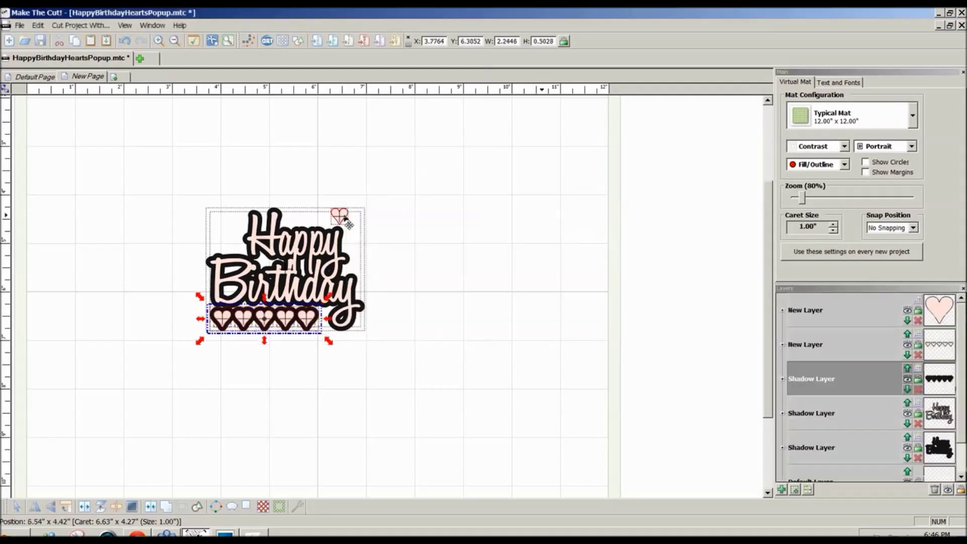
{"action": "left_click", "coordinate": [344, 217]}
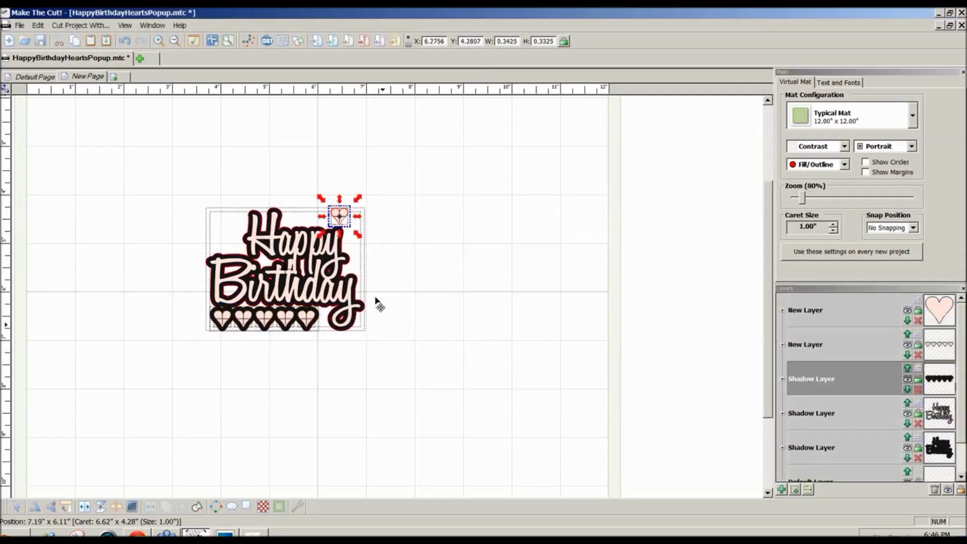
{"action": "left_click", "coordinate": [247, 505]}
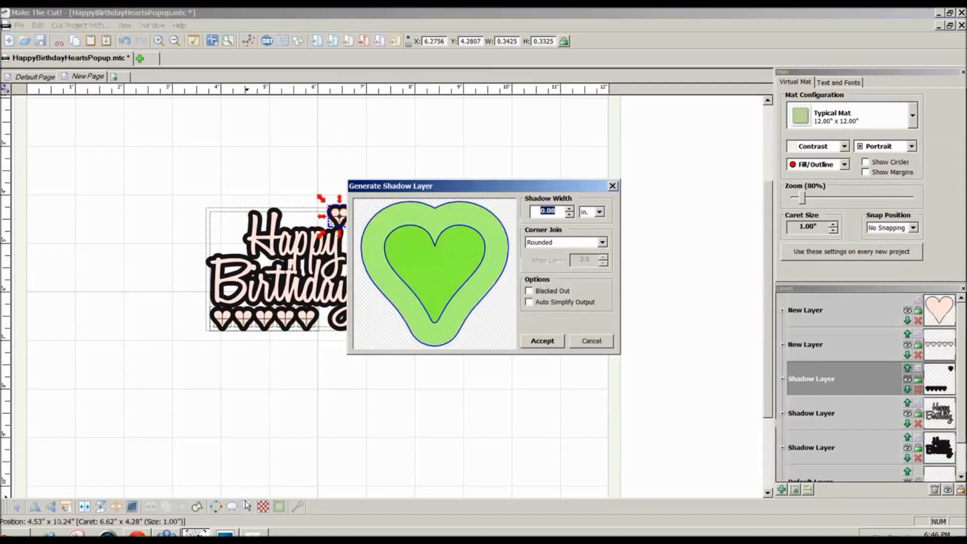
{"action": "left_click", "coordinate": [533, 342]}
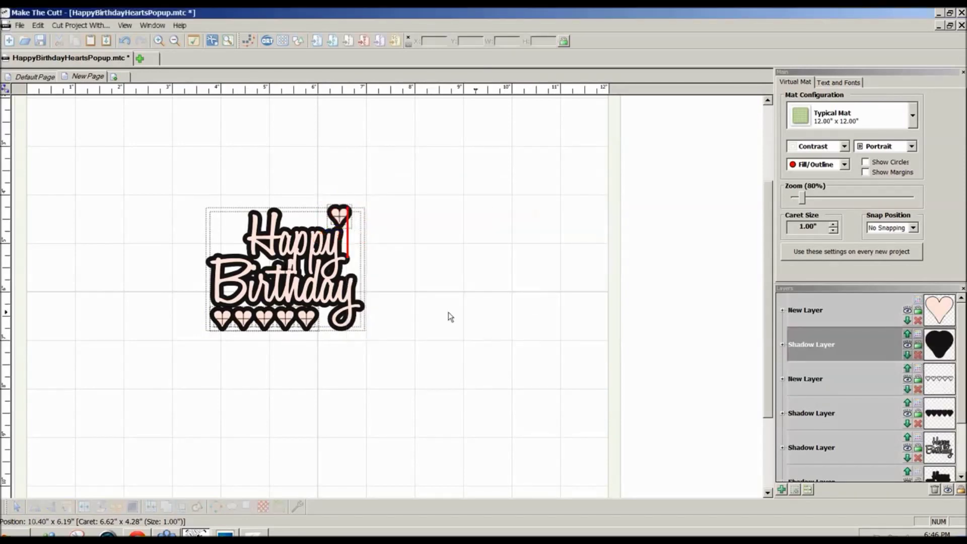
- Try to weld the shadows of the title, the row of five hearts and the heart above "Happy" into one shape
{"action": "left_click", "coordinate": [305, 330]}
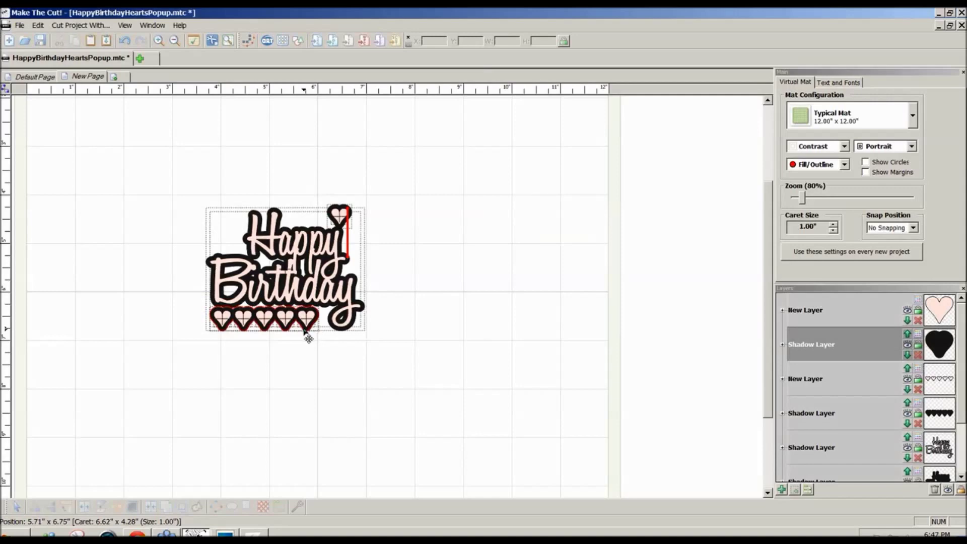
{"action": "left_click", "coordinate": [306, 330]}
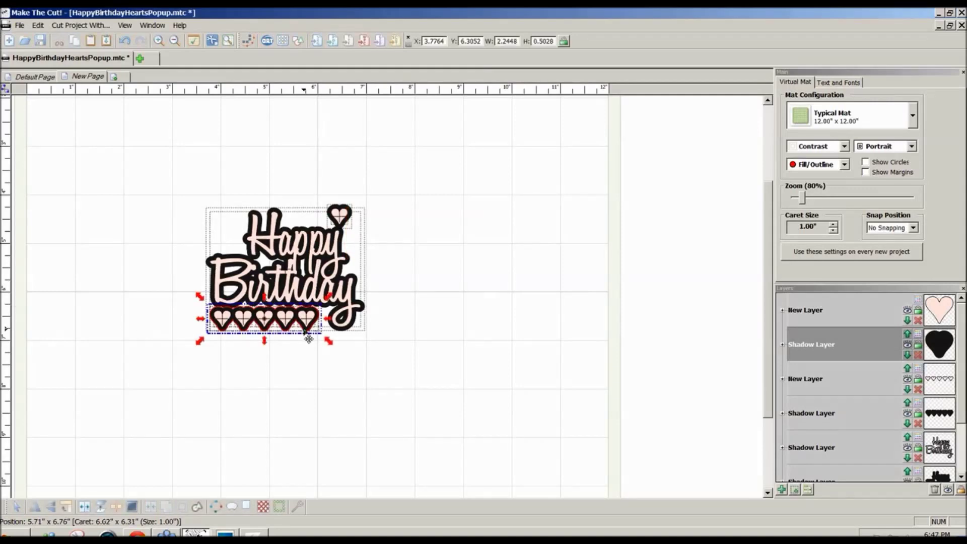
{"action": "left_click", "coordinate": [335, 334]}
{"action": "key", "text": "ctrl+a"}
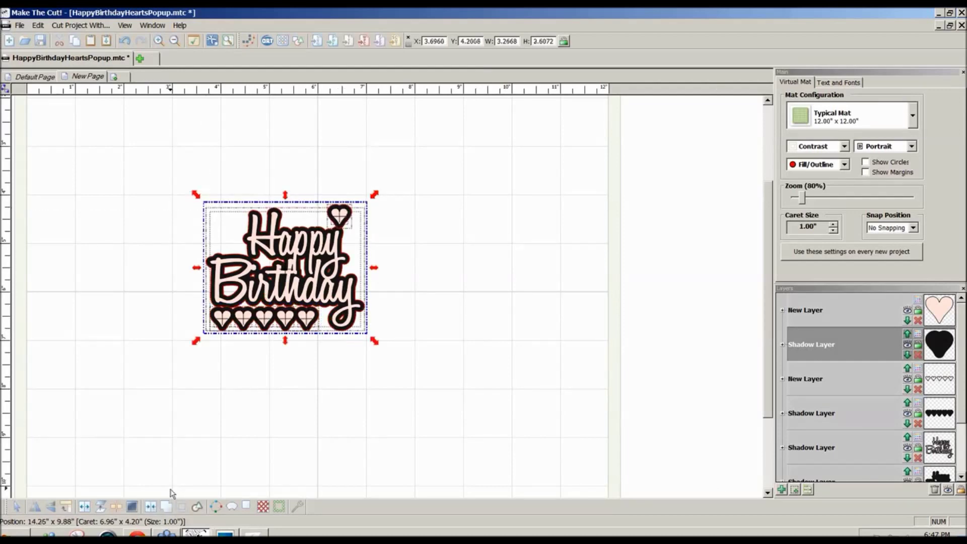
{"action": "left_click", "coordinate": [167, 509]}
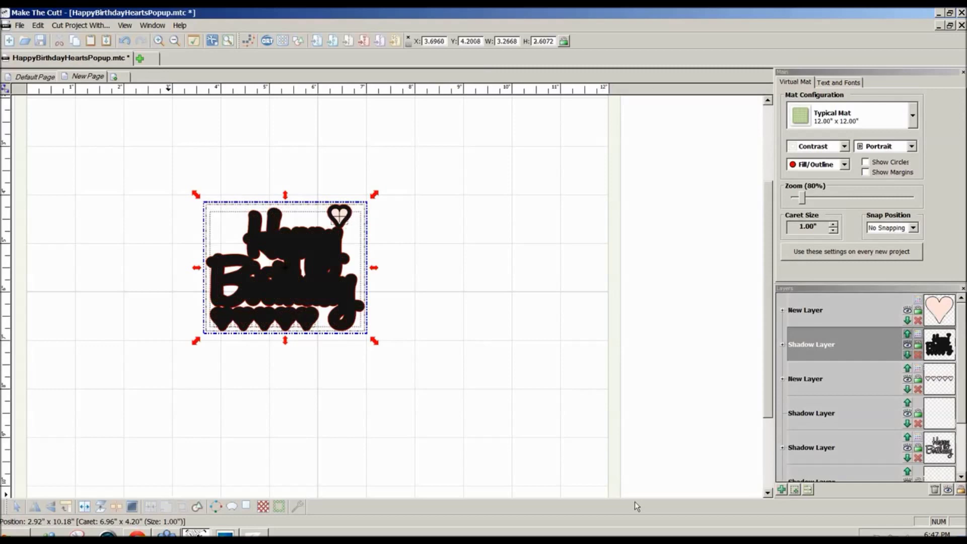
- Put the welded shadow on a new layer, color it dark red, and move that layer to the bottom
{"action": "left_click", "coordinate": [795, 491]}
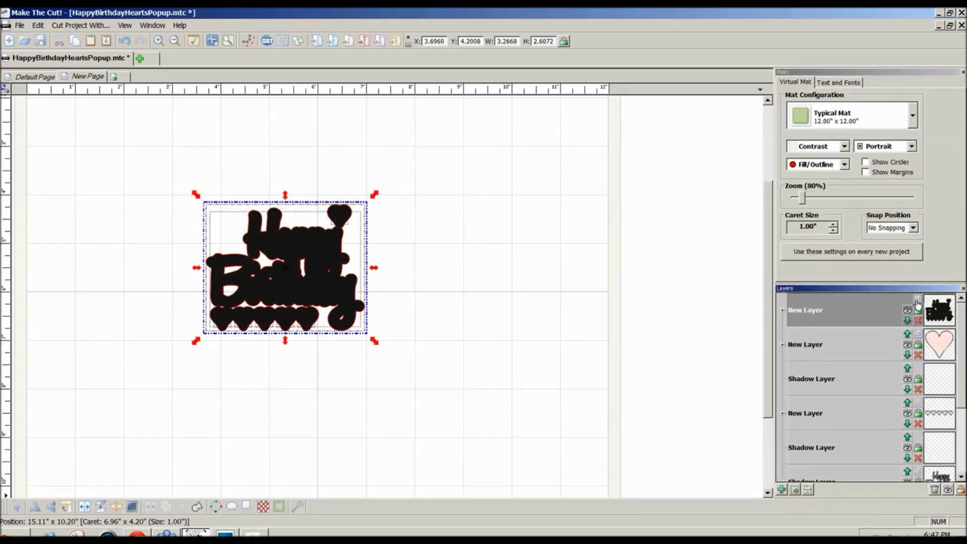
{"action": "left_click", "coordinate": [919, 300]}
{"action": "left_click", "coordinate": [920, 324]}
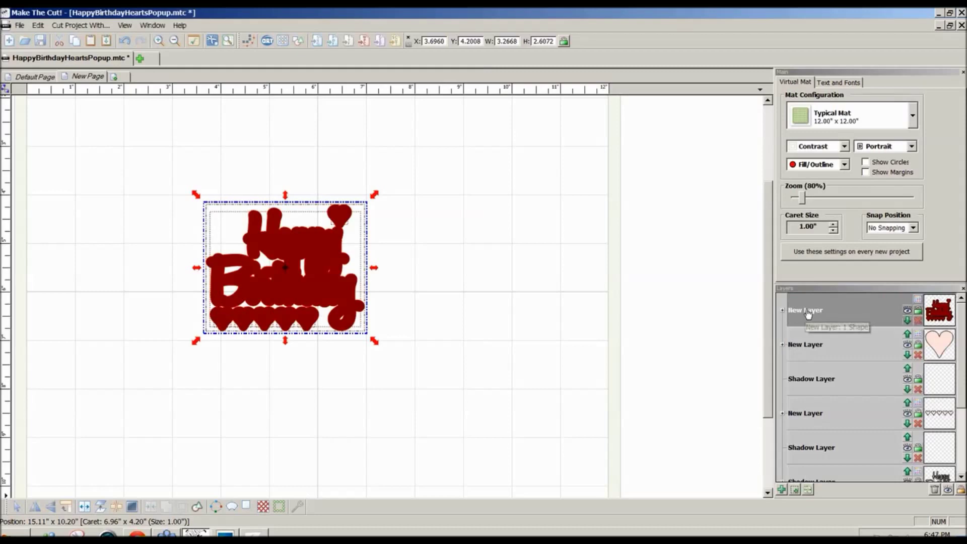
{"action": "right_click", "coordinate": [808, 315]}
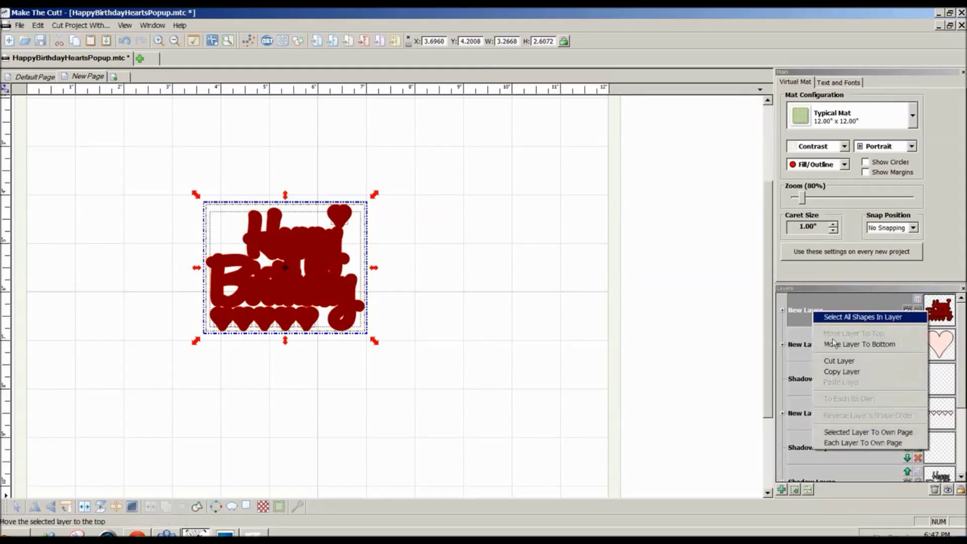
{"action": "left_click", "coordinate": [834, 345]}
{"action": "left_click", "coordinate": [559, 333]}
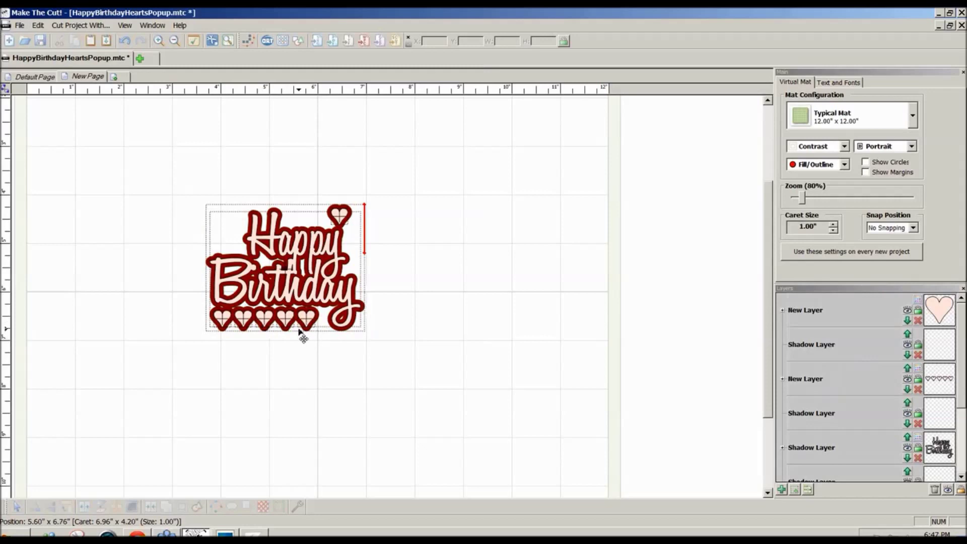
- Undo the shadow's layer move, recoloring and weld to restore the separate black shadow layers
{"action": "left_click", "coordinate": [302, 333]}
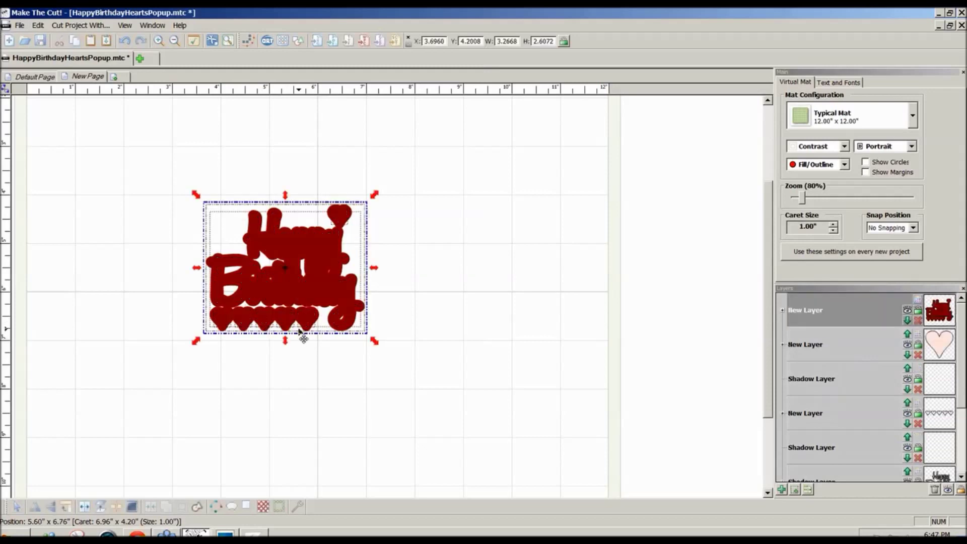
{"action": "left_click", "coordinate": [389, 360]}
{"action": "left_click_drag", "start_coordinate": [328, 354], "coordinate": [180, 300]}
{"action": "key", "text": "Up"}
{"action": "key", "text": "Up"}
{"action": "key", "text": "Up"}
{"action": "key", "text": "Up"}
{"action": "key", "text": "Up"}
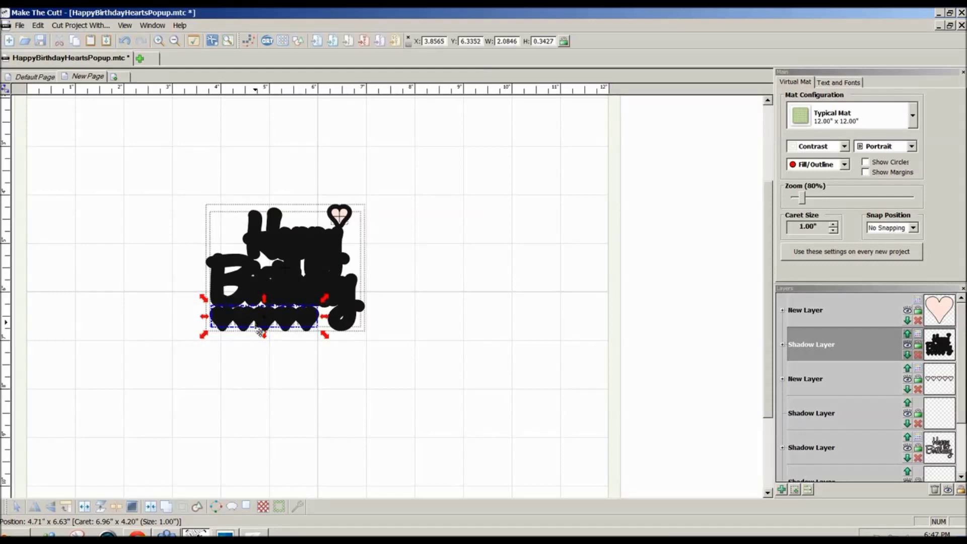
{"action": "left_click", "coordinate": [371, 368]}
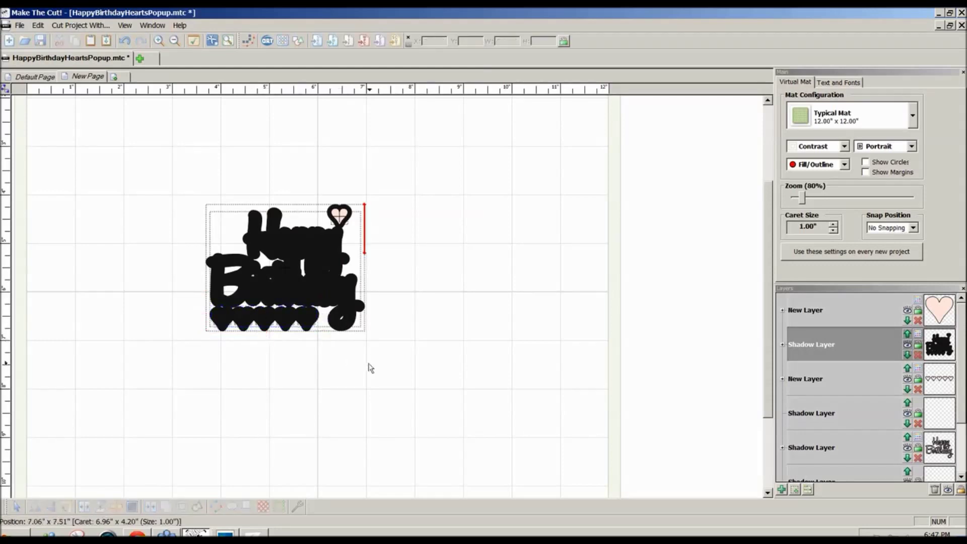
{"action": "left_click_drag", "start_coordinate": [348, 356], "coordinate": [169, 299]}
{"action": "key", "text": "ctrl+a"}
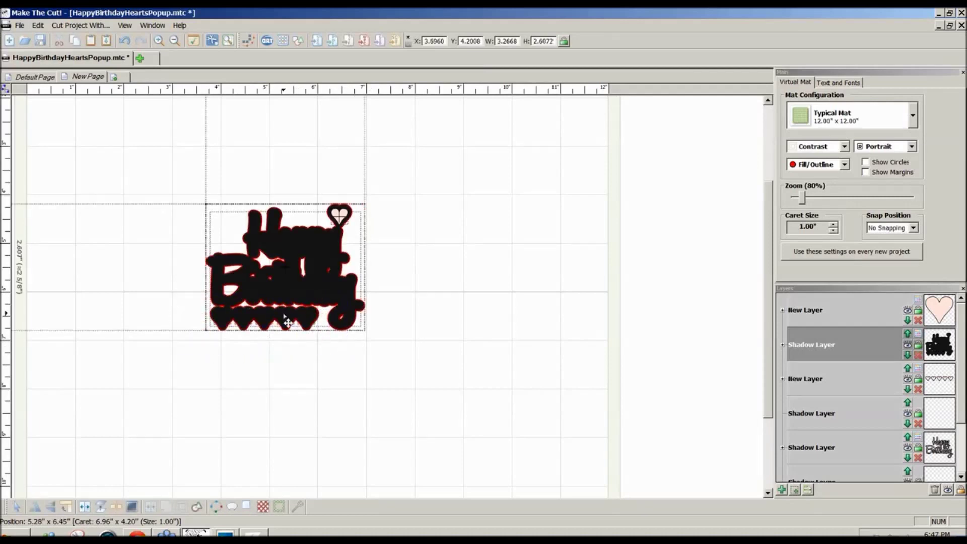
{"action": "left_click", "coordinate": [288, 322]}
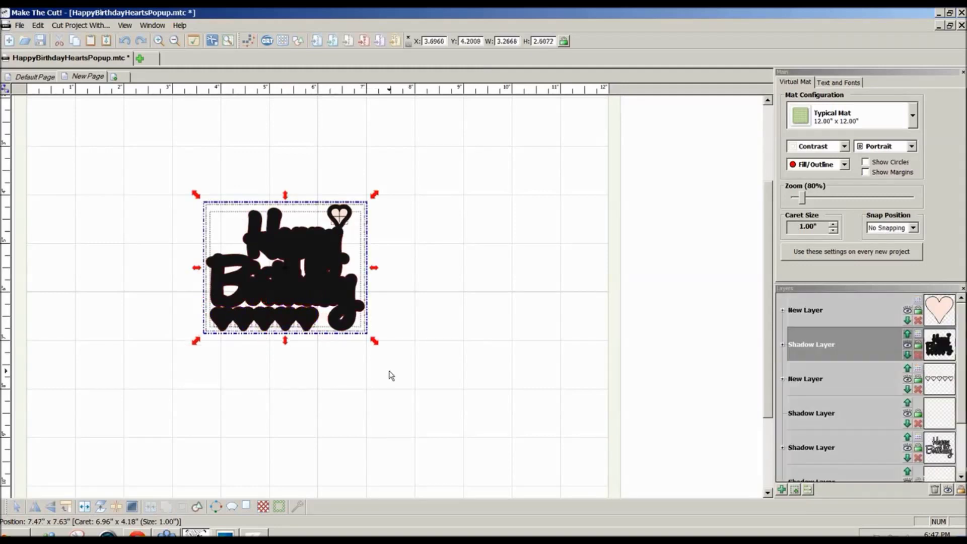
{"action": "key", "text": "Escape"}
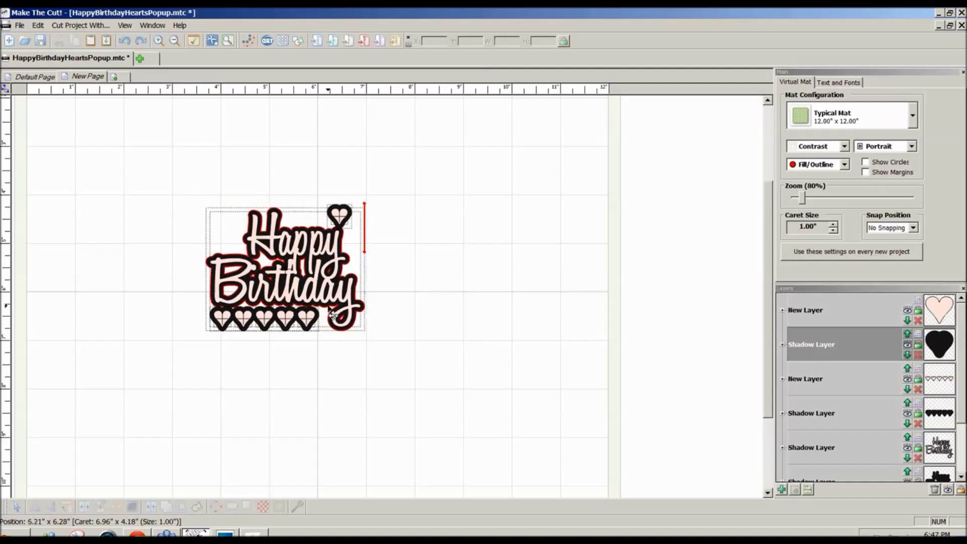
- Nudge the row of five hearts together with its shadow up under "Birthday", to about Y 6.25
{"action": "left_click_drag", "start_coordinate": [338, 367], "coordinate": [176, 293]}
{"action": "key", "text": "Up"}
{"action": "key", "text": "Up"}
{"action": "key", "text": "Up"}
{"action": "key", "text": "Up"}
{"action": "key", "text": "Up"}
{"action": "key", "text": "Up"}
{"action": "key", "text": "Up"}
{"action": "key", "text": "Up"}
{"action": "key", "text": "Up"}
{"action": "key", "text": "Up"}
{"action": "key", "text": "Down"}
{"action": "key", "text": "Down"}
{"action": "key", "text": "Down"}
{"action": "key", "text": "Down"}
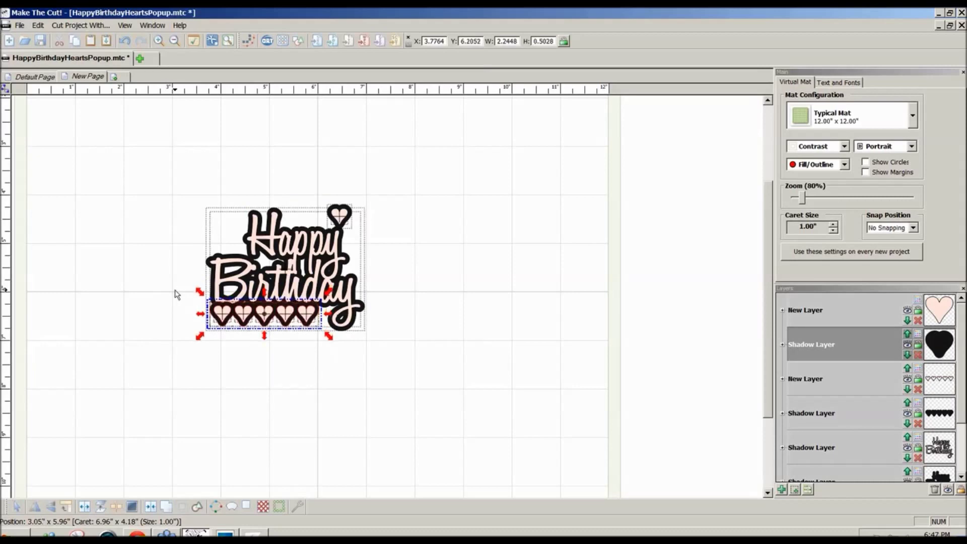
{"action": "key", "text": "Down"}
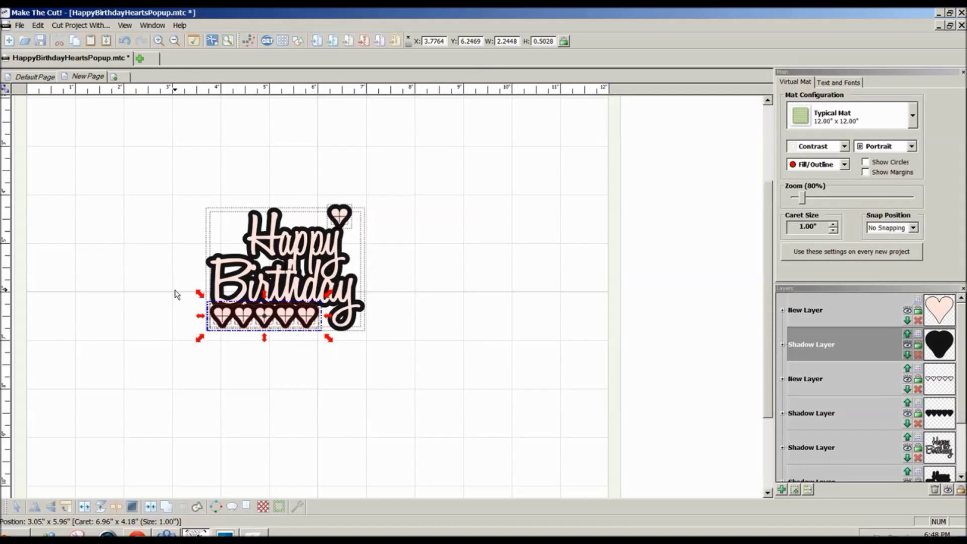
{"action": "left_click", "coordinate": [326, 391]}
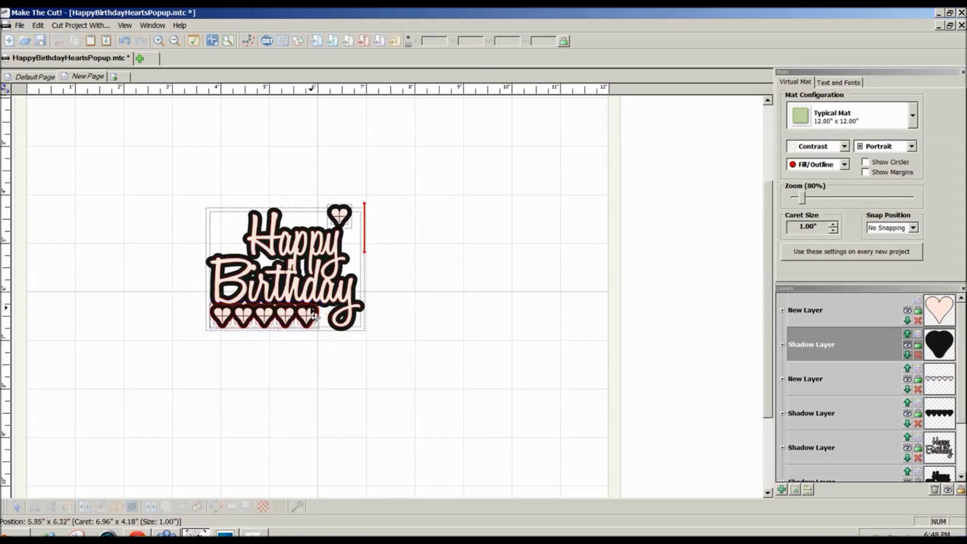
- Weld the raised heart row's shadow with the title's shadow and the shadow of the heart above "Happy"
{"action": "left_click", "coordinate": [315, 314]}
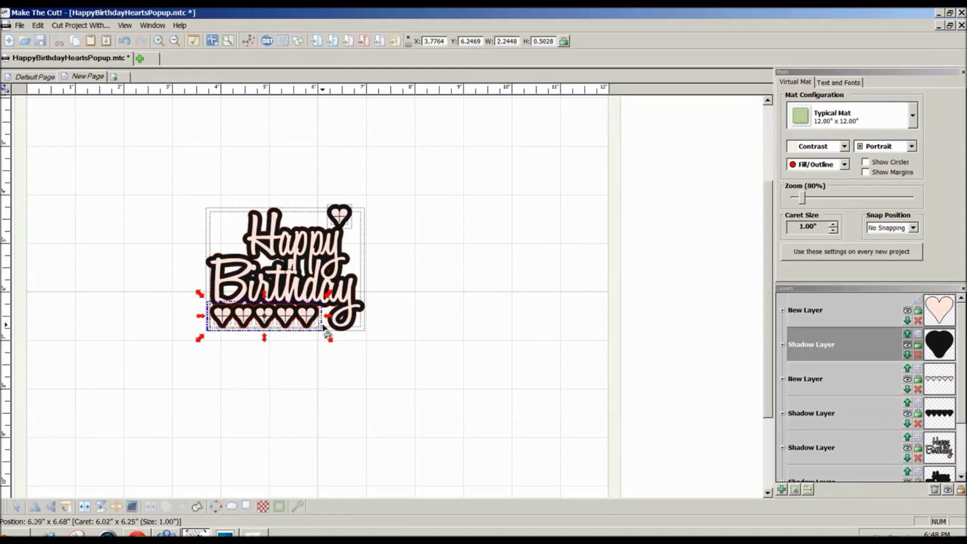
{"action": "left_click", "coordinate": [333, 331]}
{"action": "left_click", "coordinate": [322, 246], "text": "shift"}
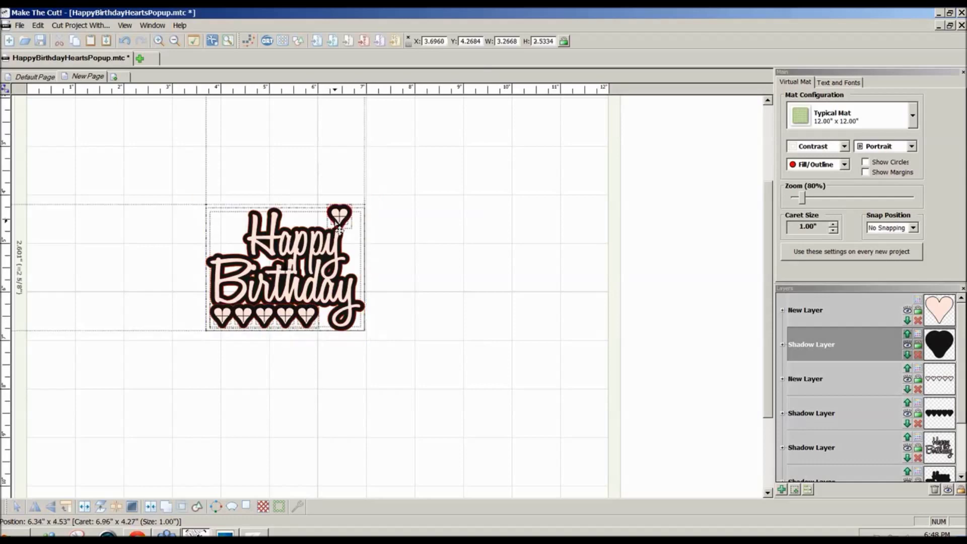
{"action": "left_click", "coordinate": [167, 506]}
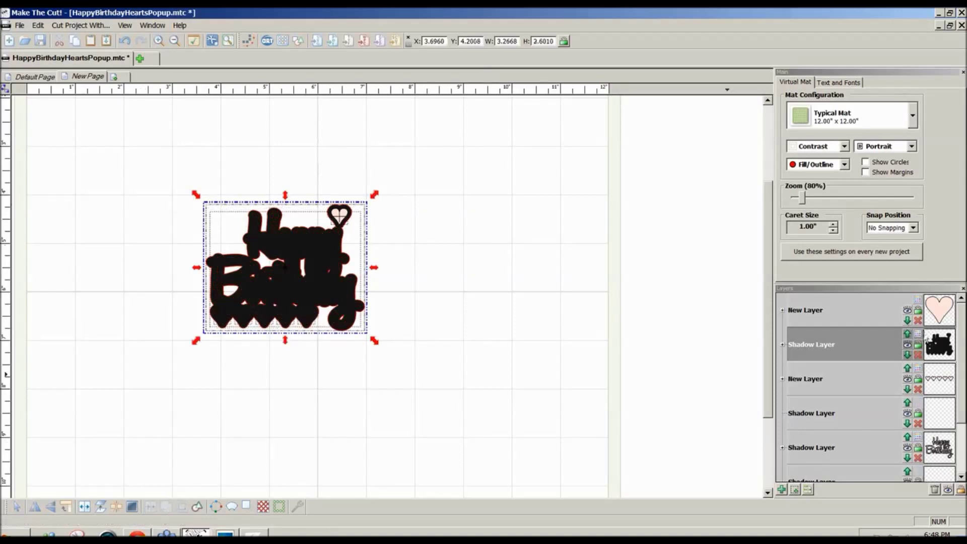
- Color the welded shadow's layer dark red and move the layer to the bottom
{"action": "left_click", "coordinate": [918, 334]}
{"action": "left_click", "coordinate": [909, 364]}
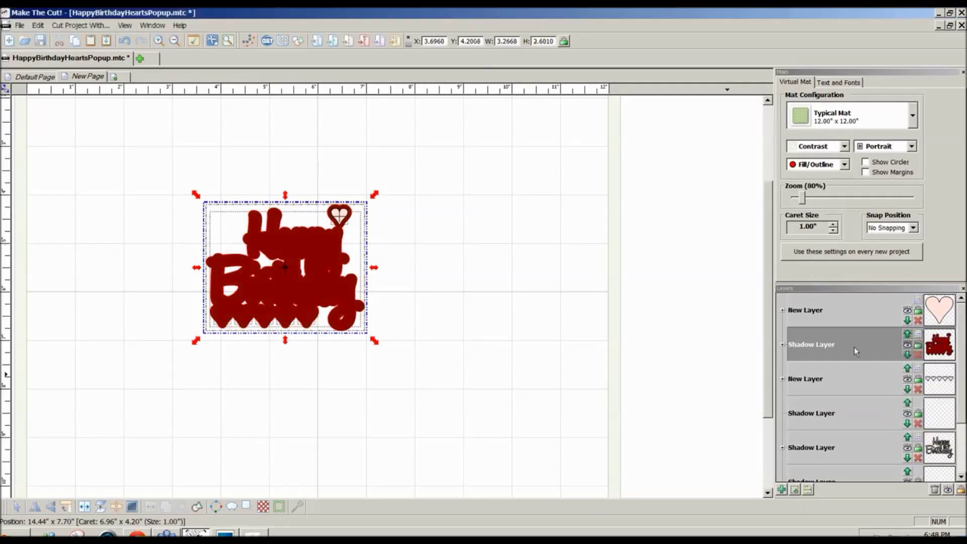
{"action": "right_click", "coordinate": [834, 349]}
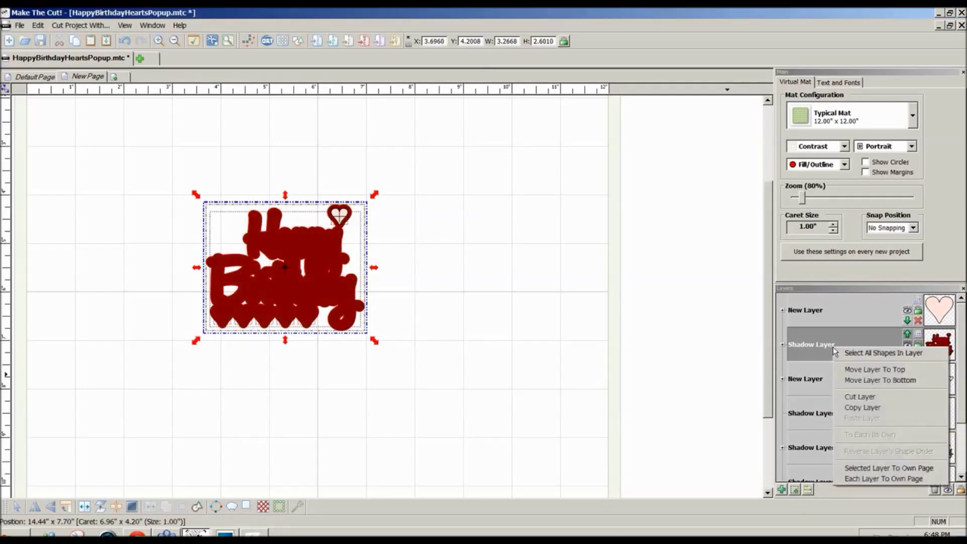
{"action": "left_click", "coordinate": [857, 380]}
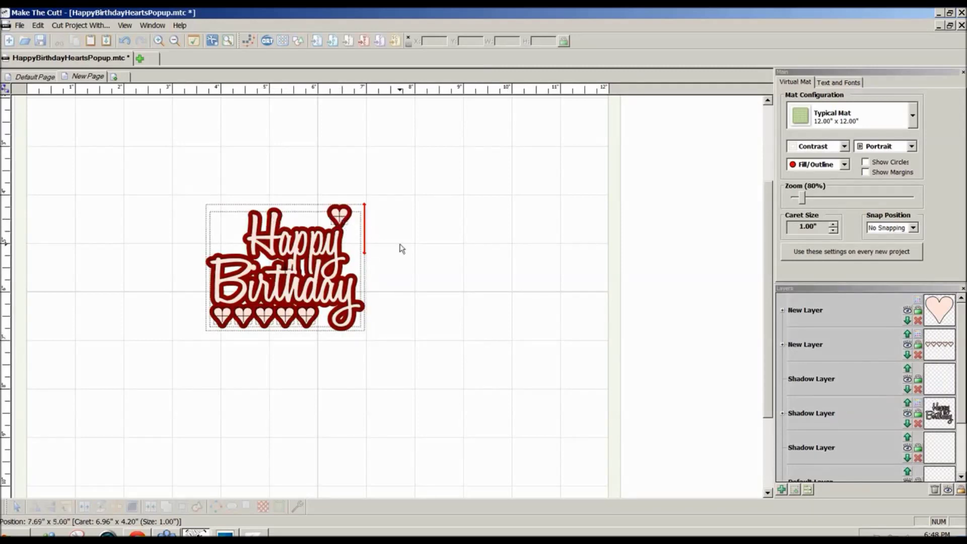
- Undo the layer reordering, recoloring and weld of the shadow
{"action": "key", "text": "ctrl+z"}
{"action": "key", "text": "ctrl+z"}
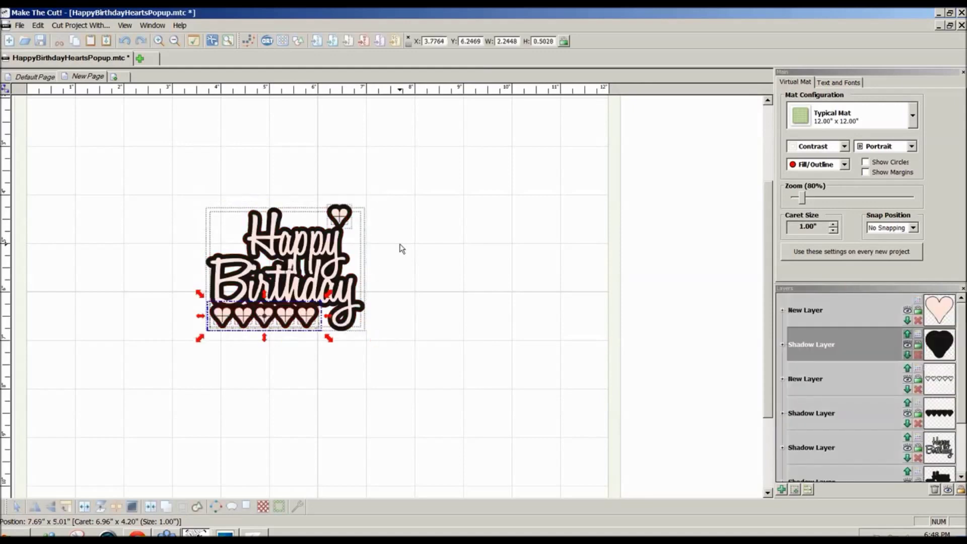
- Nudge the heart above "Happy" together with its shadow down to about Y 4.28
{"action": "left_click_drag", "start_coordinate": [313, 182], "coordinate": [380, 247]}
{"action": "key", "text": "Down"}
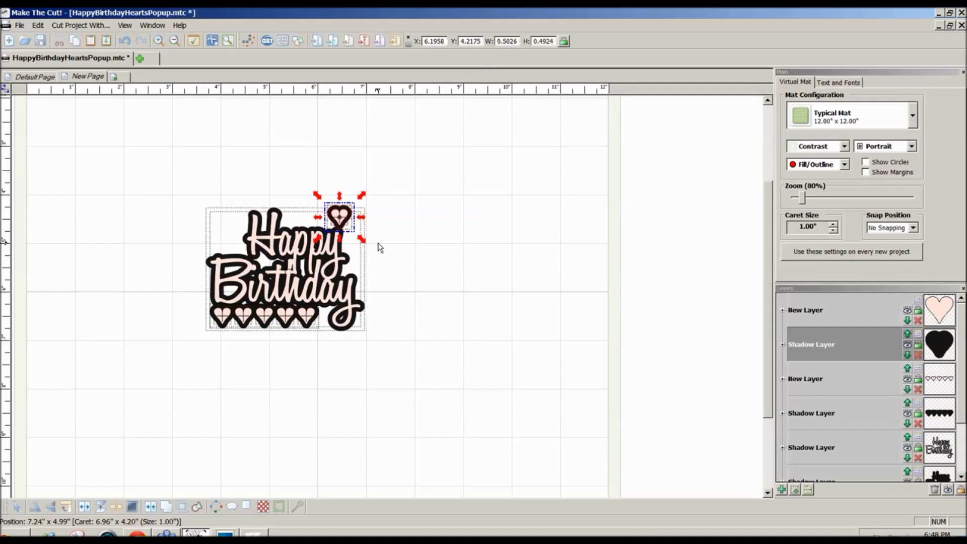
{"action": "key", "text": "Down"}
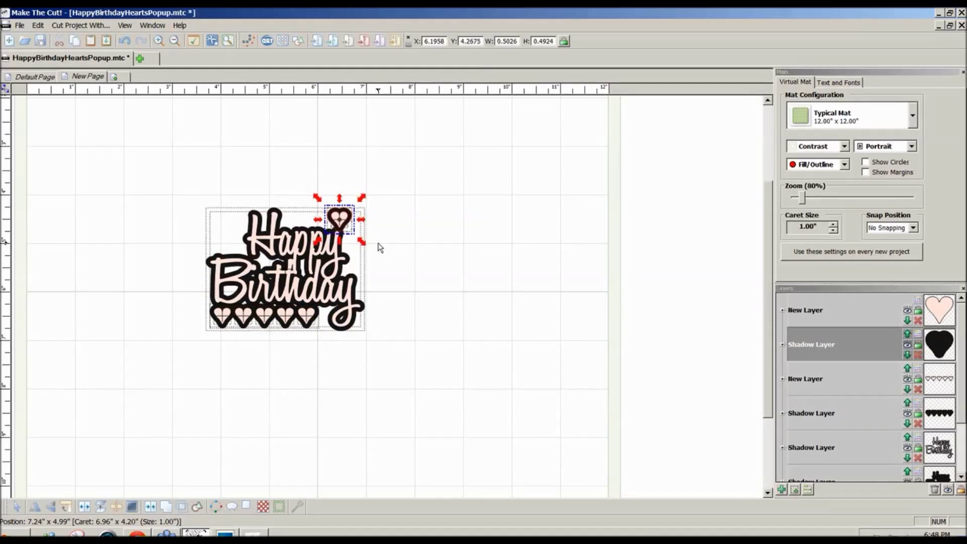
{"action": "key", "text": "Down"}
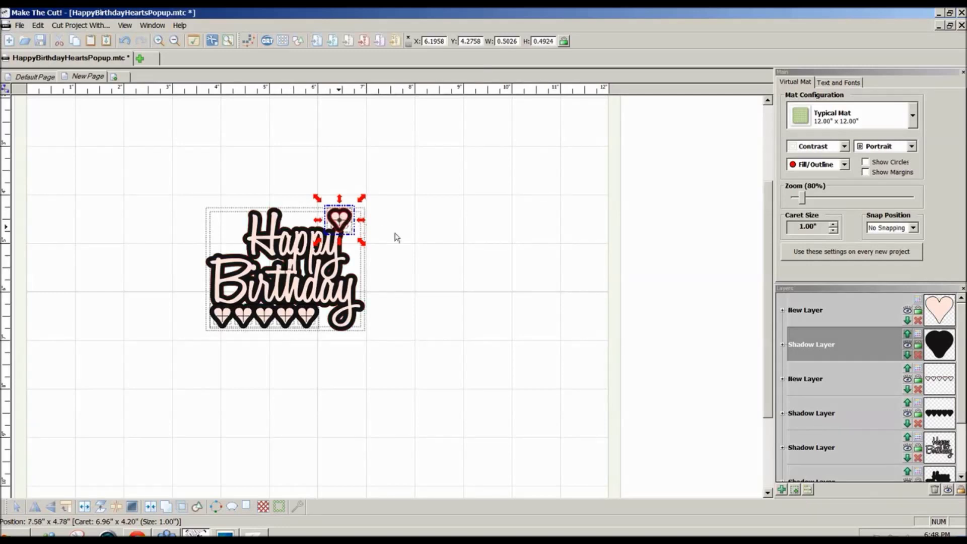
{"action": "left_click", "coordinate": [415, 243]}
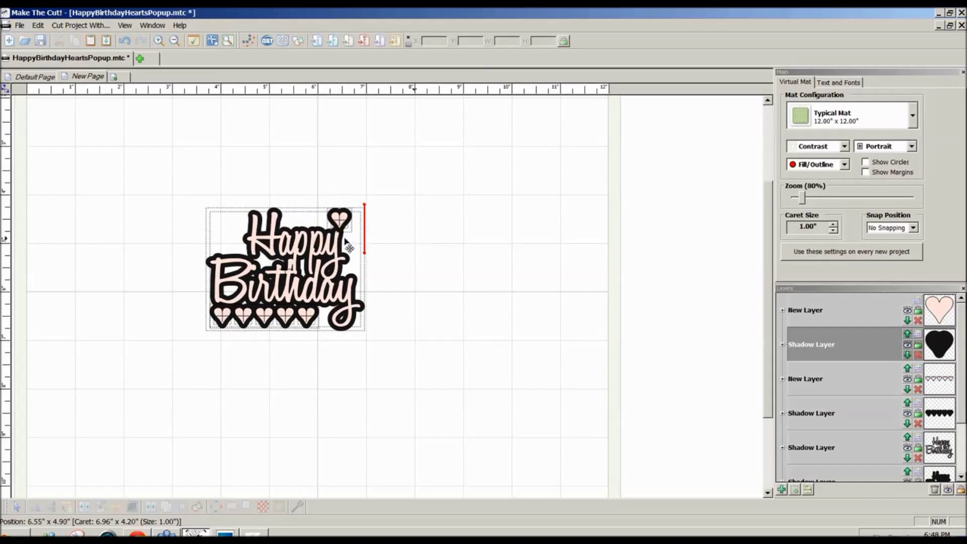
- Weld the title, heart row and upper heart shadows into one shape and color its layer dark red
{"action": "left_click", "coordinate": [351, 224]}
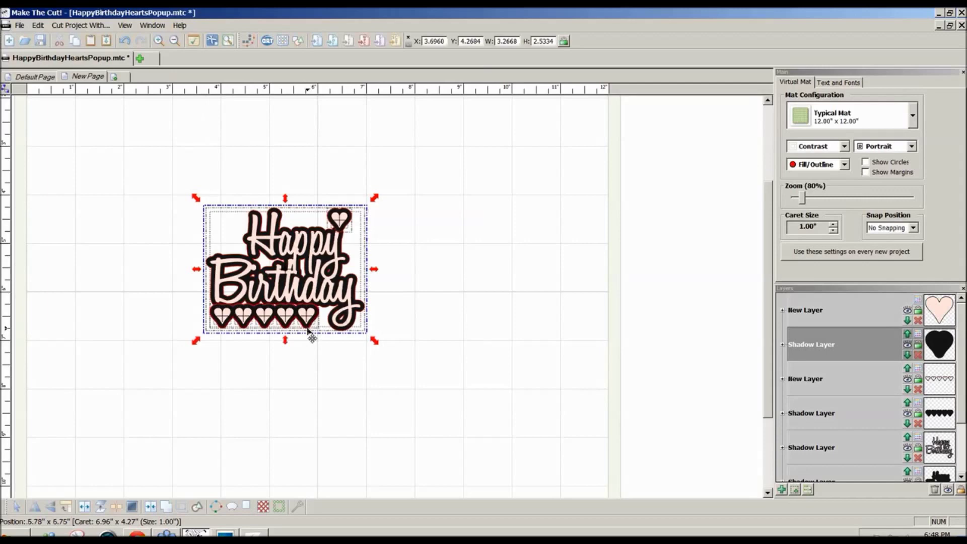
{"action": "left_click", "coordinate": [170, 508]}
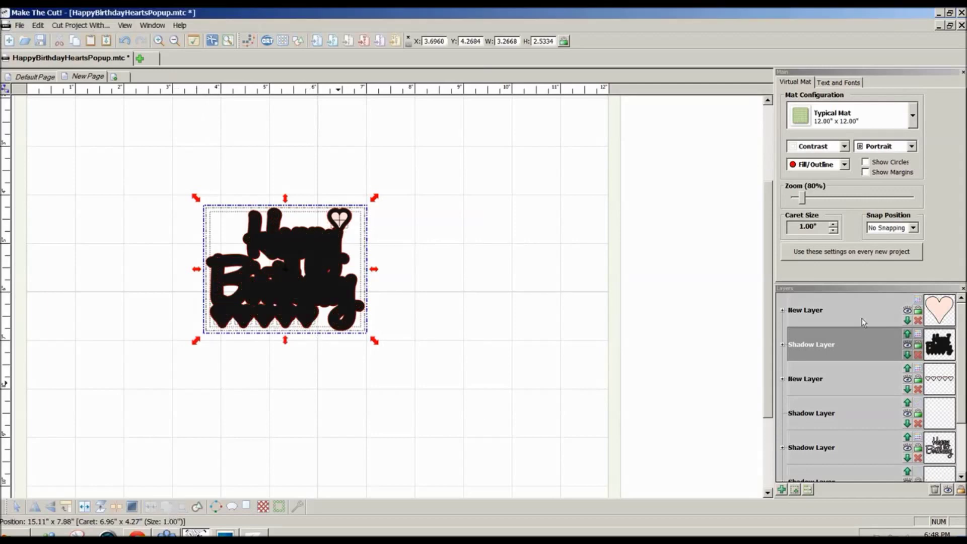
{"action": "left_click", "coordinate": [918, 334]}
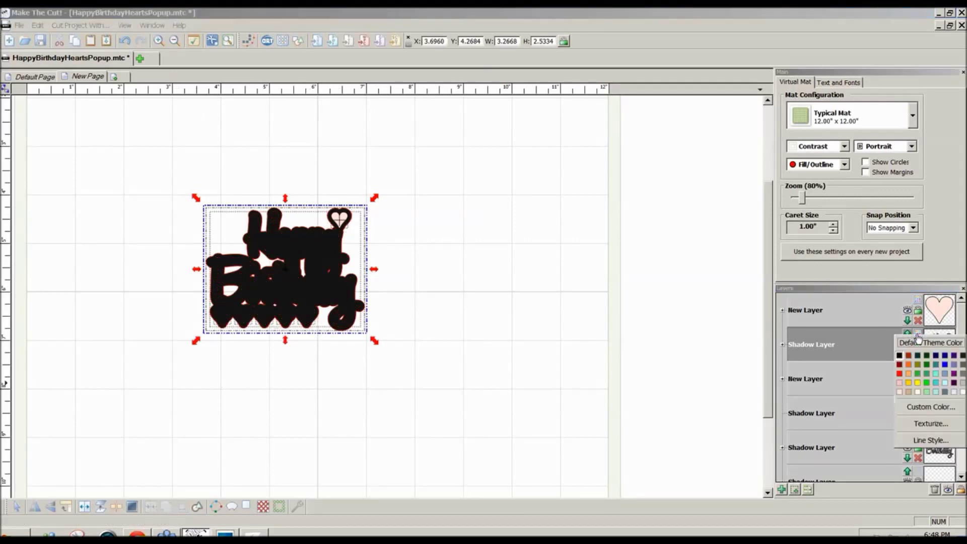
{"action": "left_click", "coordinate": [901, 365]}
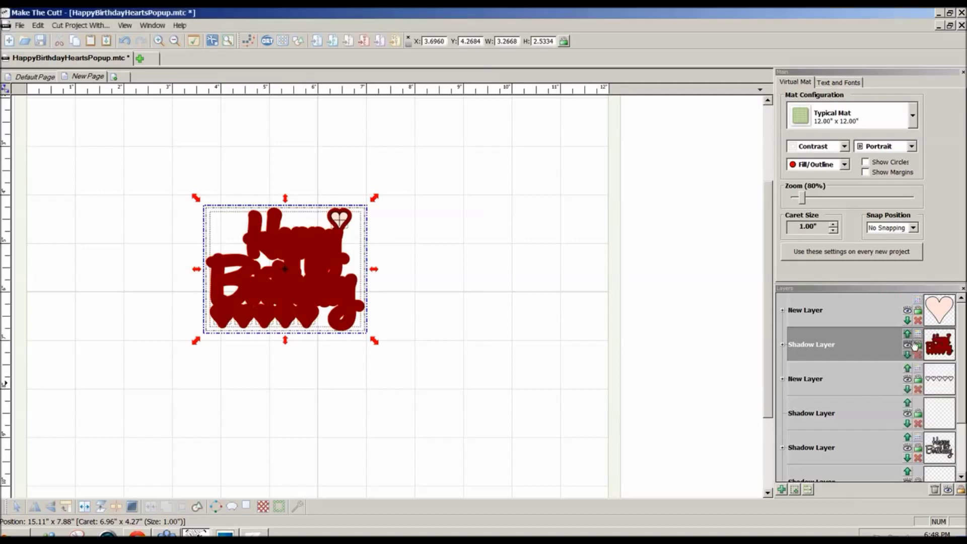
- Move the dark red shadow layer to the bottom and select the welded shadow shape
{"action": "right_click", "coordinate": [820, 347]}
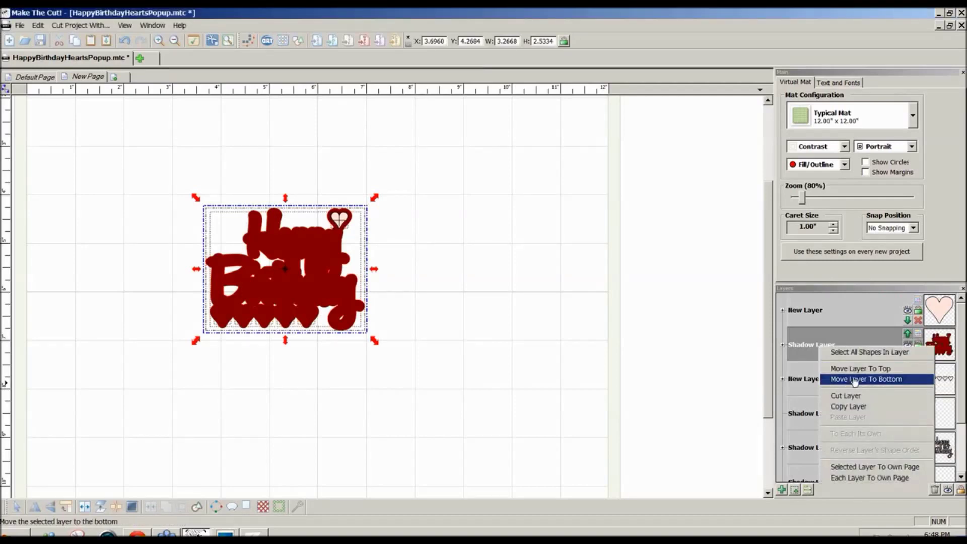
{"action": "left_click", "coordinate": [855, 381]}
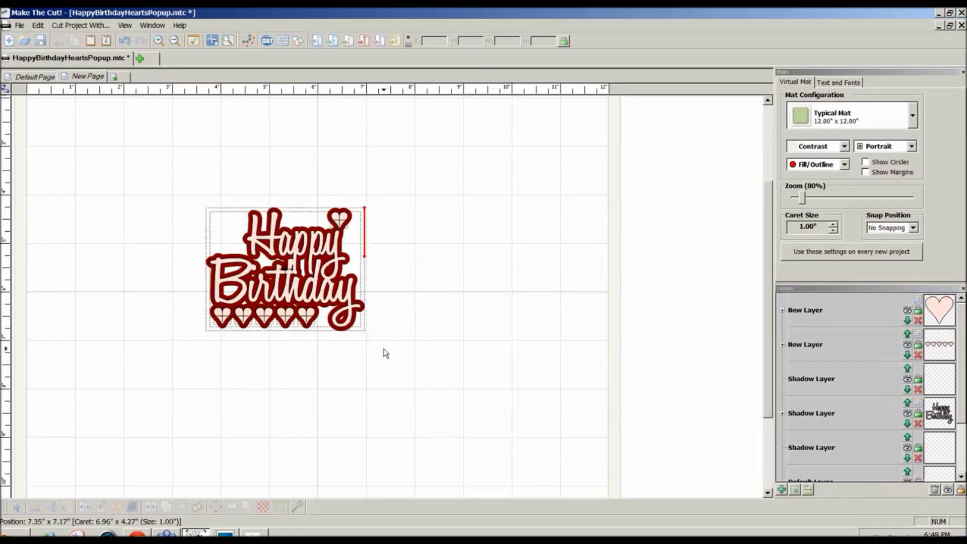
{"action": "left_click", "coordinate": [338, 331]}
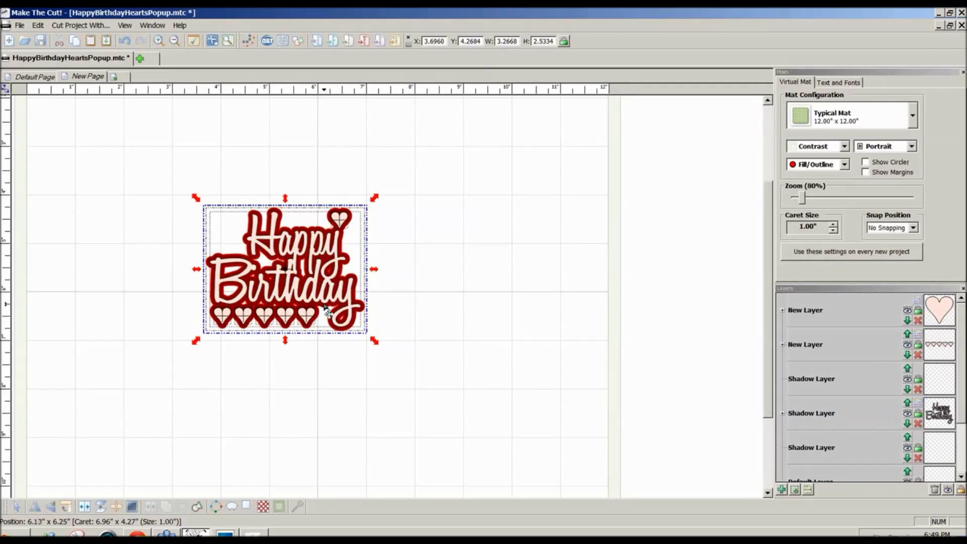
- Switch to Popup Card Studio and create a new 90 degree open type card project, 4.25 in wide and 5.5 in high
{"action": "left_click", "coordinate": [255, 533]}
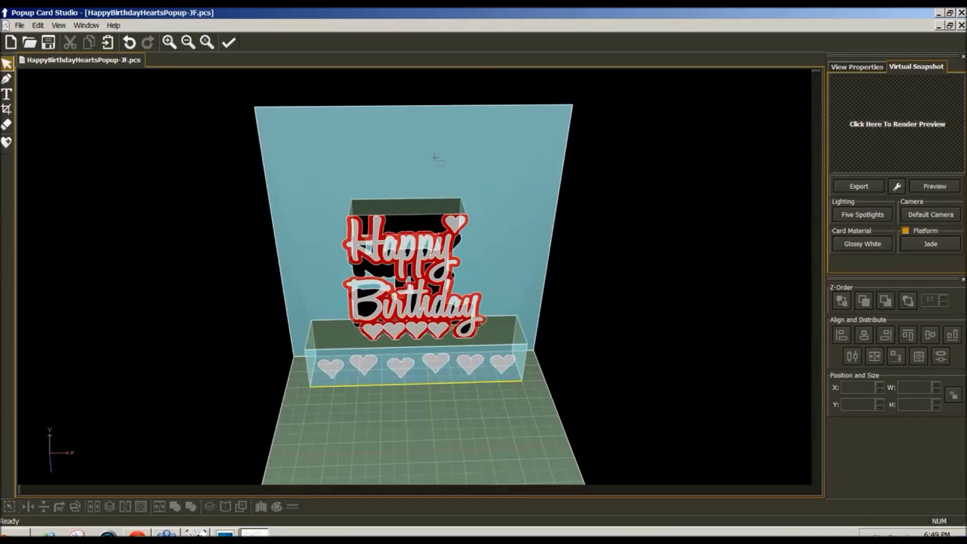
{"action": "mouse_move", "coordinate": [418, 158]}
{"action": "left_mouse_down"}
{"action": "mouse_move", "coordinate": [423, 109]}
{"action": "mouse_move", "coordinate": [409, 140]}
{"action": "mouse_move", "coordinate": [424, 146]}
{"action": "left_mouse_up"}
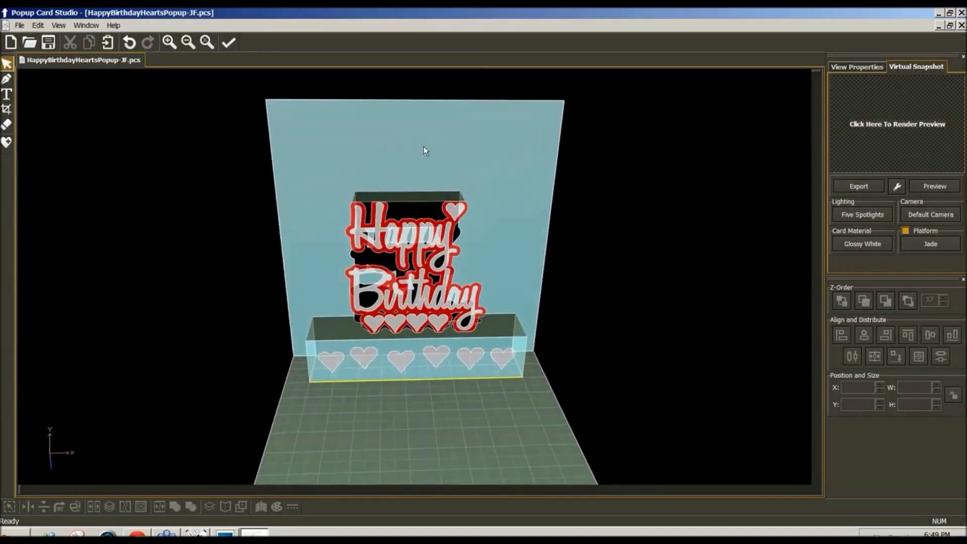
{"action": "left_click", "coordinate": [21, 26]}
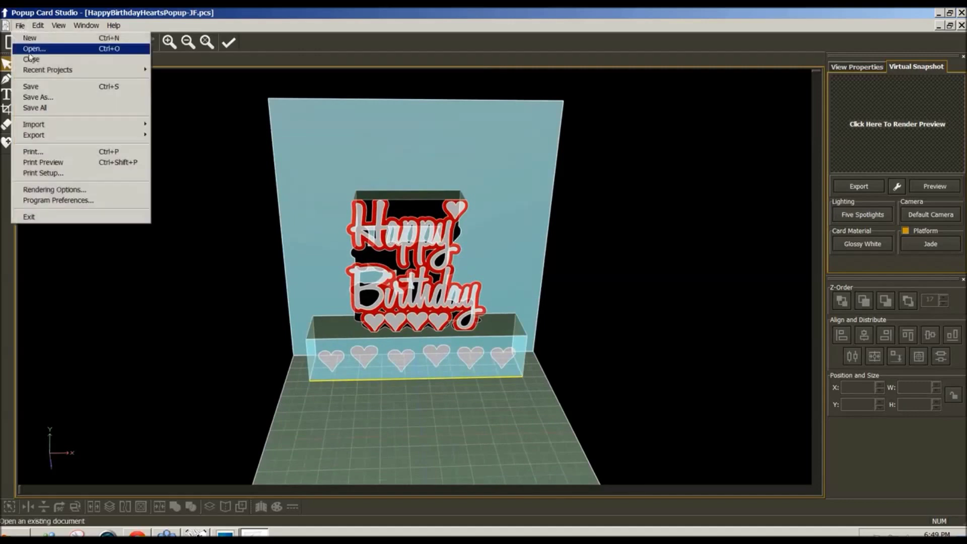
{"action": "left_click", "coordinate": [30, 36]}
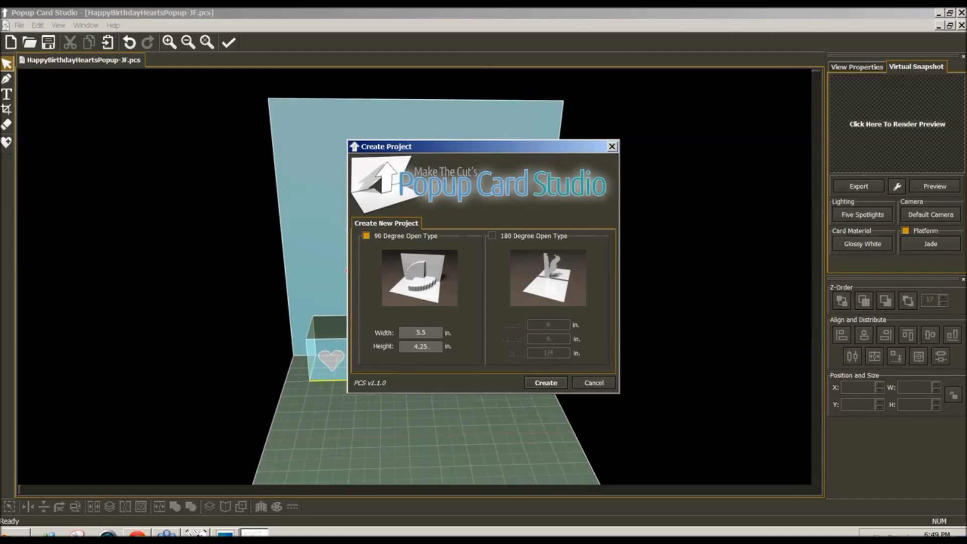
{"action": "left_click_drag", "start_coordinate": [427, 346], "coordinate": [392, 347]}
{"action": "type", "text": "4.25"}
{"action": "left_click", "coordinate": [546, 384]}
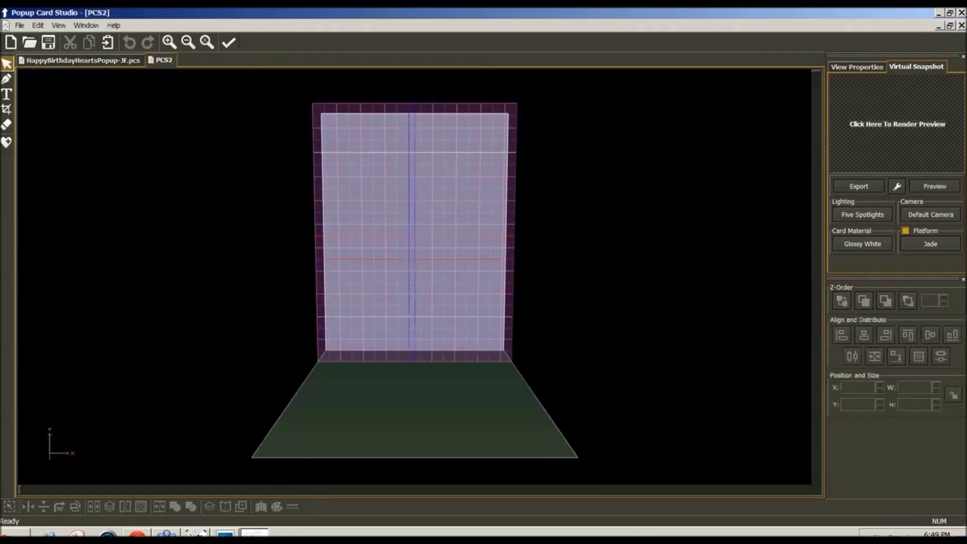
- Add a square from the Polygons library near the card's fold and stretch it to about 3.63 in wide
{"action": "mouse_move", "coordinate": [408, 261]}
{"action": "left_mouse_down"}
{"action": "mouse_move", "coordinate": [408, 301]}
{"action": "mouse_move", "coordinate": [414, 256]}
{"action": "left_mouse_up"}
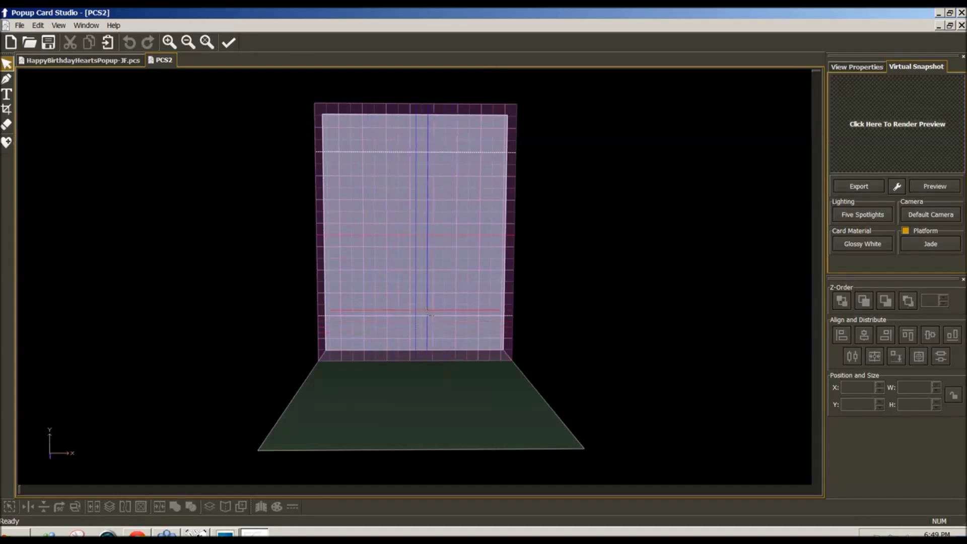
{"action": "left_click", "coordinate": [7, 142]}
{"action": "left_click", "coordinate": [73, 152]}
{"action": "double_click", "coordinate": [340, 258]}
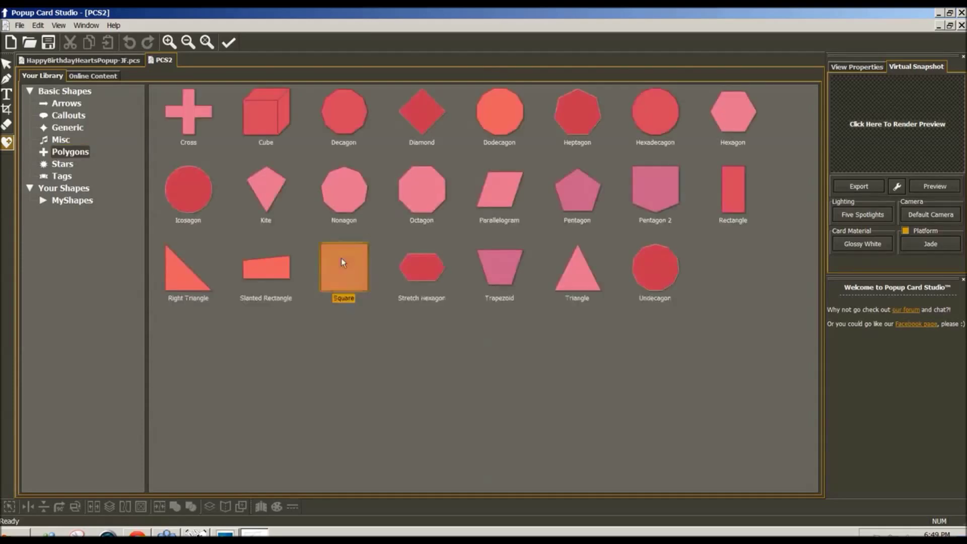
{"action": "left_click_drag", "start_coordinate": [338, 181], "coordinate": [347, 347]}
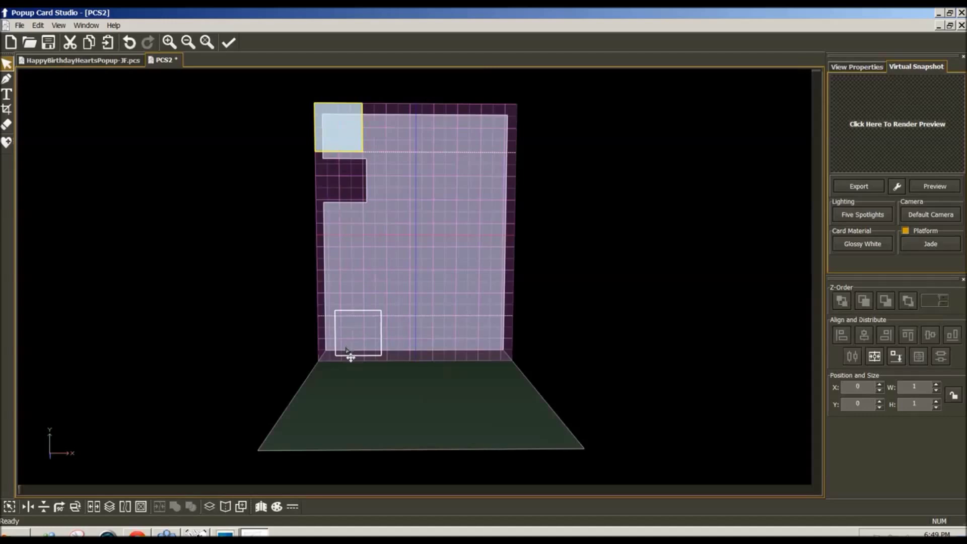
{"action": "left_click_drag", "start_coordinate": [352, 351], "coordinate": [510, 342]}
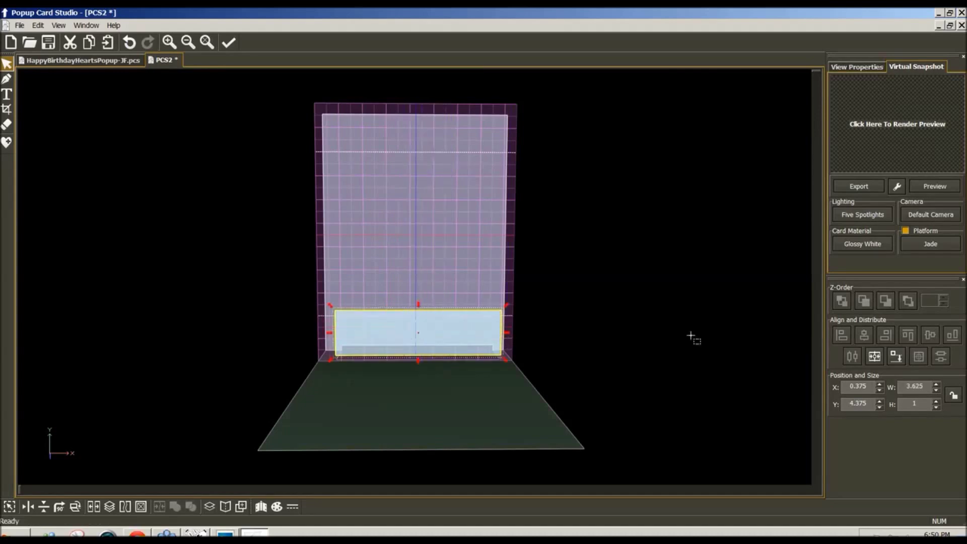
- Set the rectangle's width to 3.5 in and its height to 2 in
{"action": "left_click", "coordinate": [902, 387]}
{"action": "type", "text": "3"}
{"action": "key", "text": "Tab"}
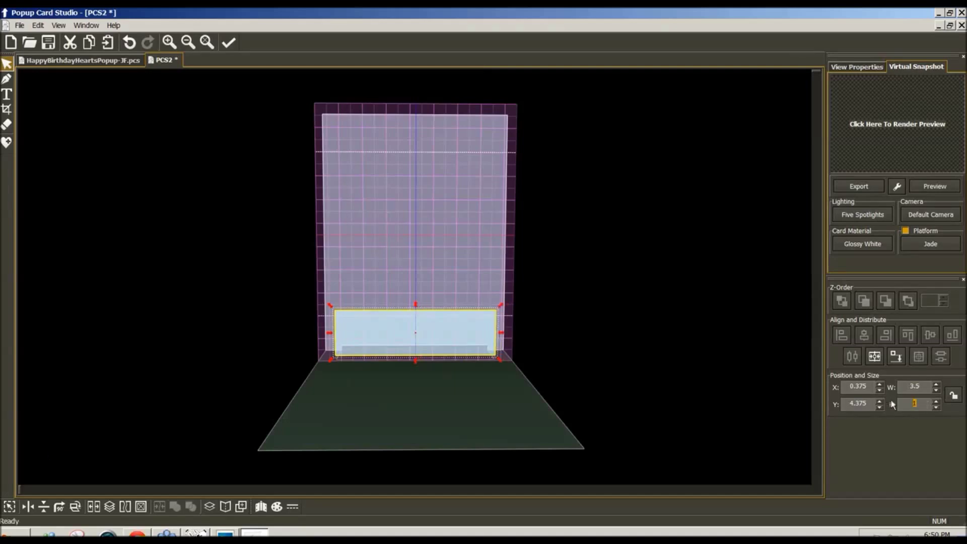
{"action": "type", "text": "2"}
{"action": "key", "text": "Return"}
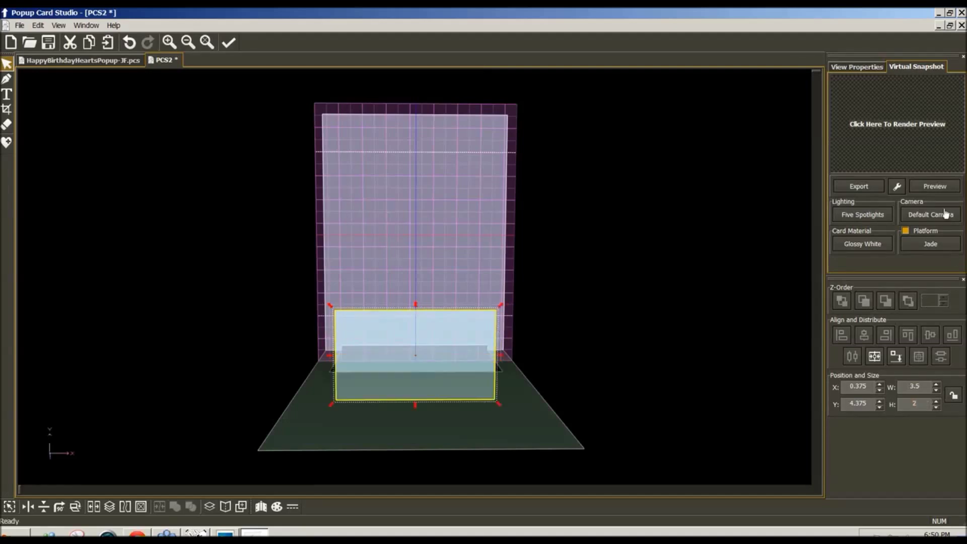
- Move the rectangle up, center it on the card and align it to the bottom plane
{"action": "left_click_drag", "start_coordinate": [453, 360], "coordinate": [436, 297]}
{"action": "left_click", "coordinate": [870, 72]}
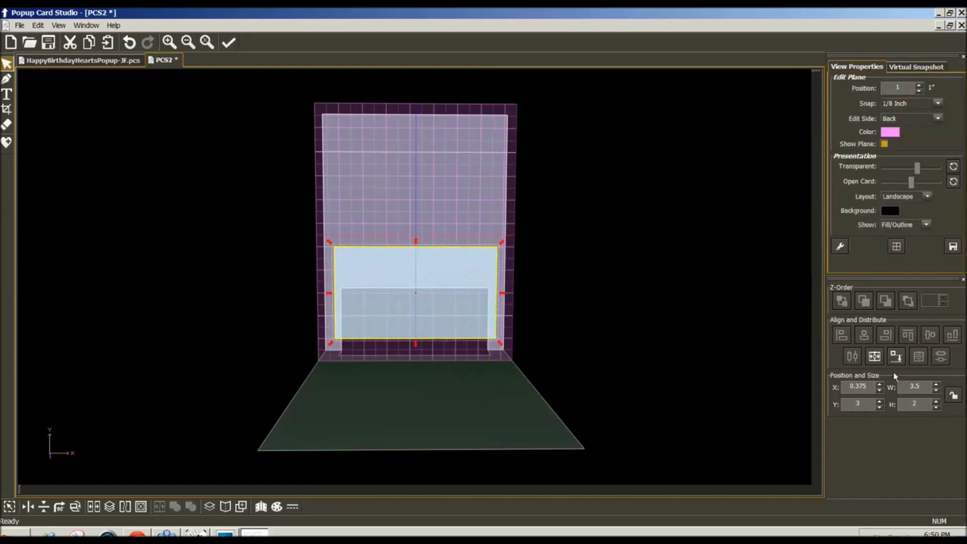
{"action": "left_click", "coordinate": [875, 358]}
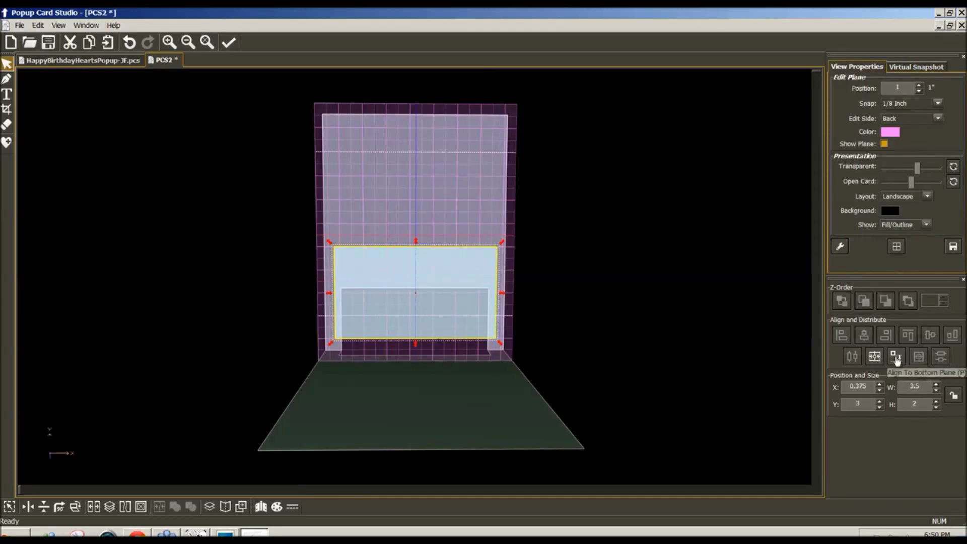
{"action": "left_click", "coordinate": [897, 358]}
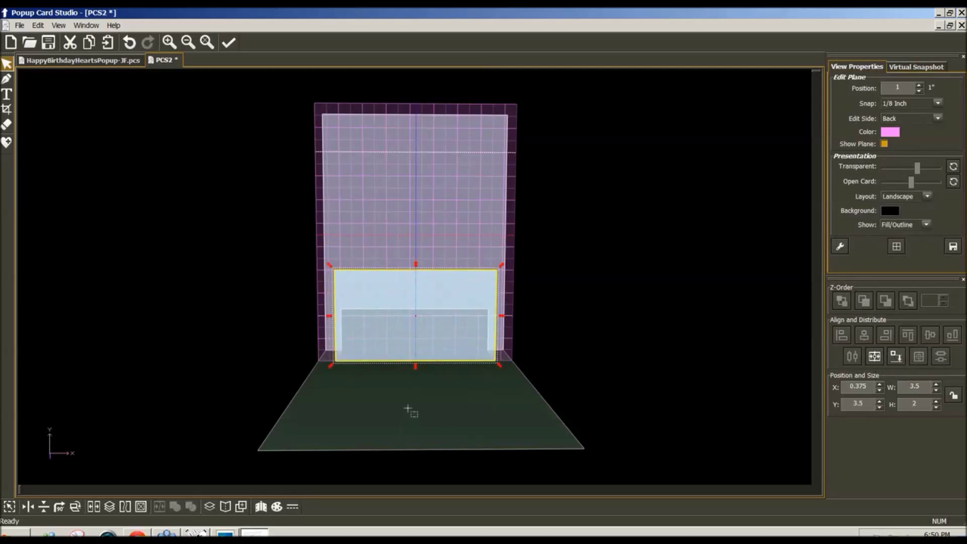
- Fold the rectangle to Side Layer (Back) with Clip Folded Shapes enabled, forming a box
{"action": "left_click_drag", "start_coordinate": [409, 403], "coordinate": [406, 457]}
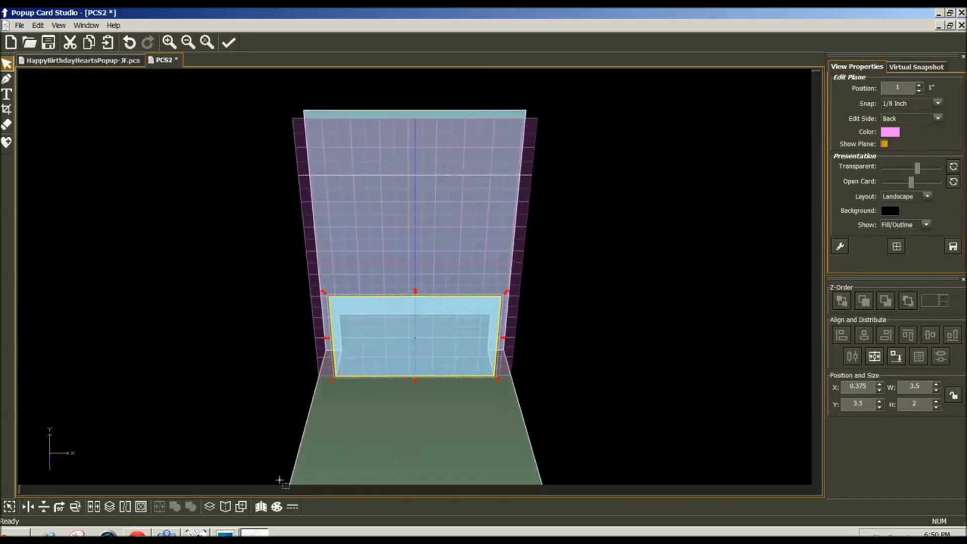
{"action": "left_click", "coordinate": [226, 507]}
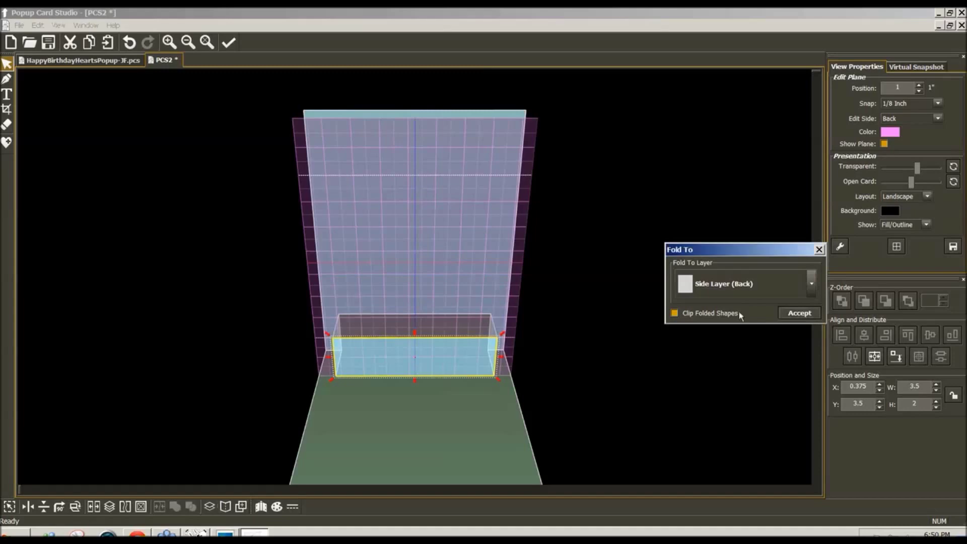
{"action": "left_click", "coordinate": [791, 314]}
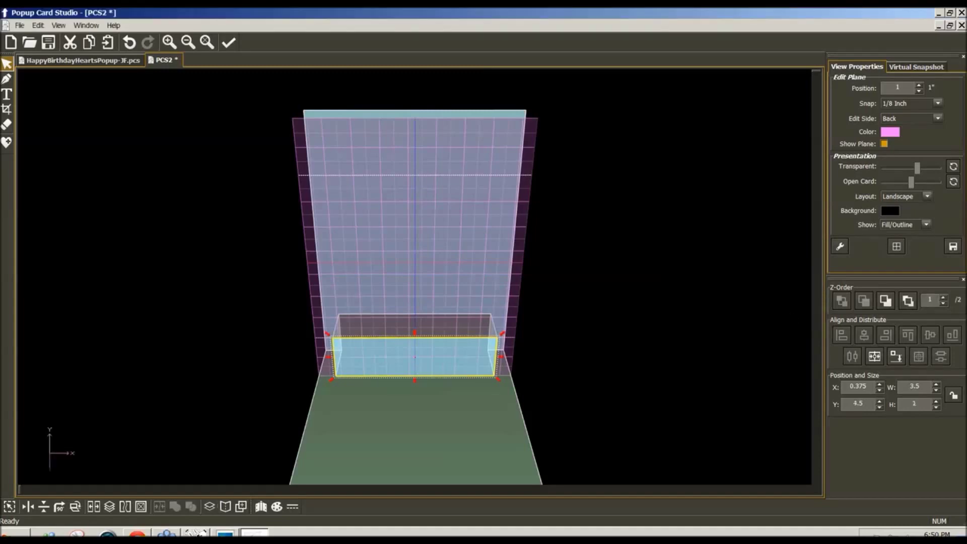
- Set the edit plane position to 0.75 in
{"action": "left_click_drag", "start_coordinate": [416, 207], "coordinate": [399, 243]}
{"action": "left_click_drag", "start_coordinate": [510, 238], "coordinate": [479, 234]}
{"action": "left_click_drag", "start_coordinate": [499, 412], "coordinate": [515, 434]}
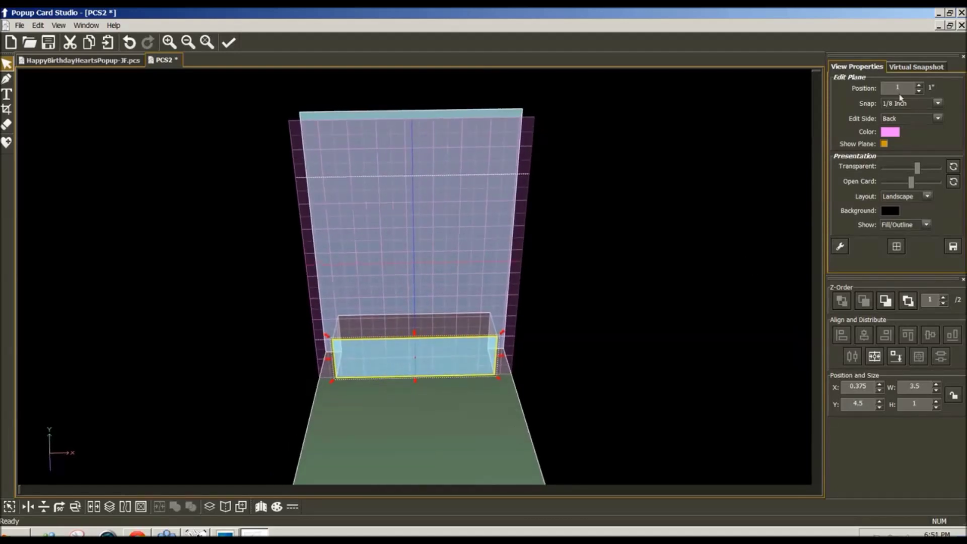
{"action": "left_click_drag", "start_coordinate": [904, 87], "coordinate": [876, 87]}
{"action": "type", "text": ".75"}
{"action": "key", "text": "Return"}
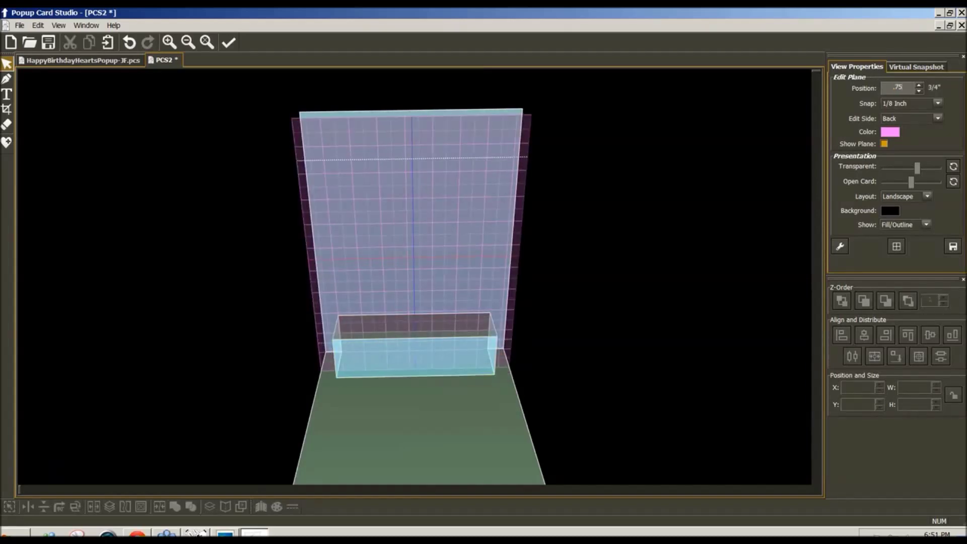
- Paste the welded title shadow onto the edit plane and place it at about X 0.5, Y 0.5 above the box
{"action": "mouse_move", "coordinate": [452, 199]}
{"action": "left_mouse_down"}
{"action": "mouse_move", "coordinate": [450, 222]}
{"action": "mouse_move", "coordinate": [467, 176]}
{"action": "mouse_move", "coordinate": [431, 326]}
{"action": "mouse_move", "coordinate": [435, 237]}
{"action": "mouse_move", "coordinate": [455, 187]}
{"action": "left_mouse_up"}
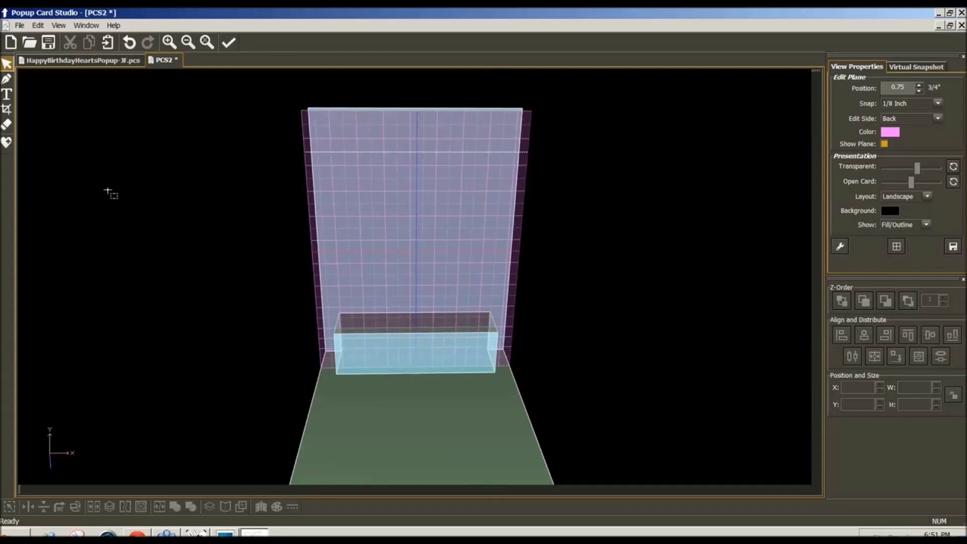
{"action": "left_click", "coordinate": [38, 26]}
{"action": "left_click", "coordinate": [48, 96]}
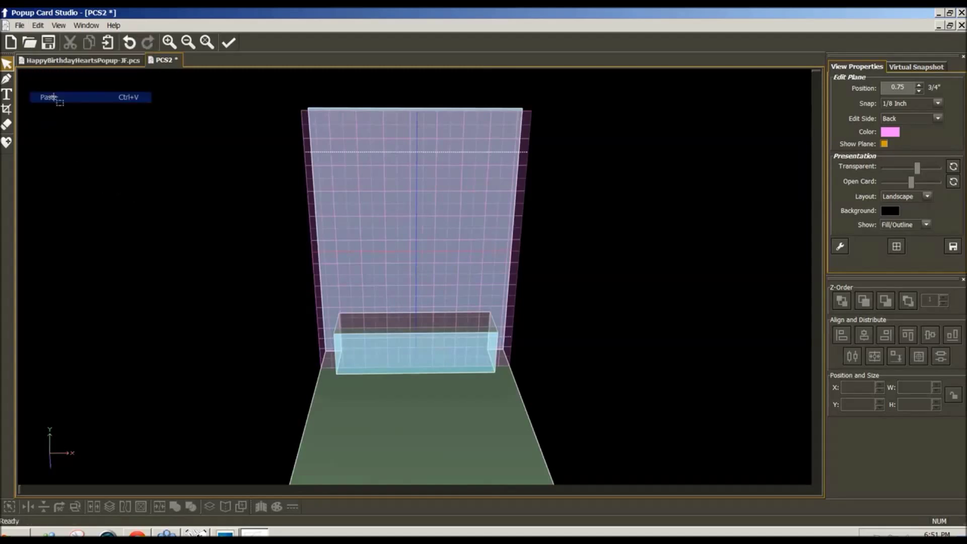
{"action": "left_click_drag", "start_coordinate": [401, 201], "coordinate": [440, 225]}
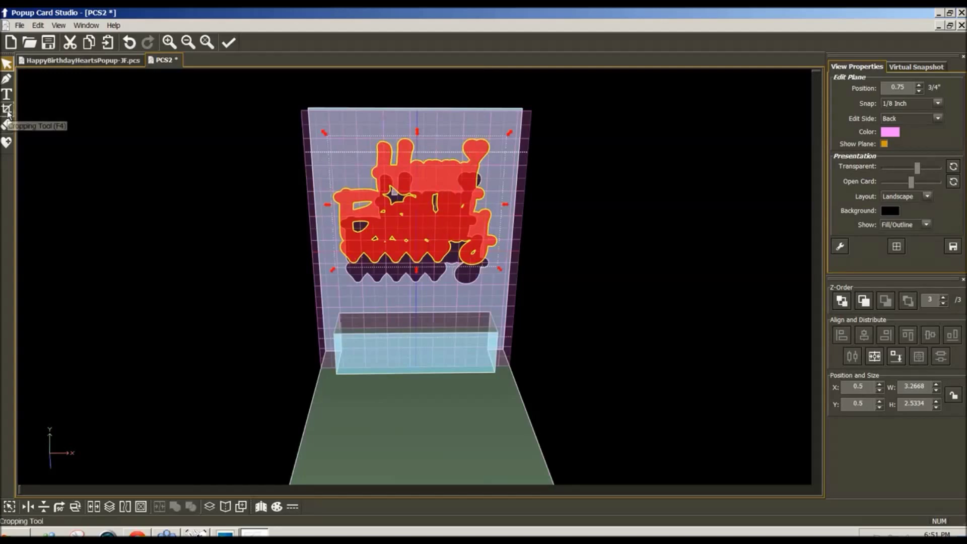
- Set the snap to 1/128 inch and crop thin strips off the shadow's bottom and top to leave flat edges
{"action": "left_click", "coordinate": [7, 109]}
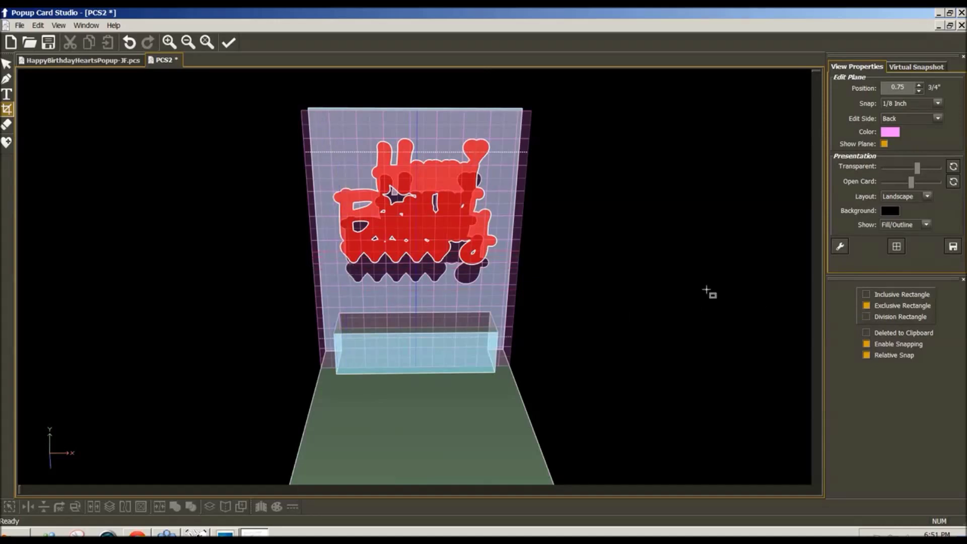
{"action": "left_click", "coordinate": [938, 103]}
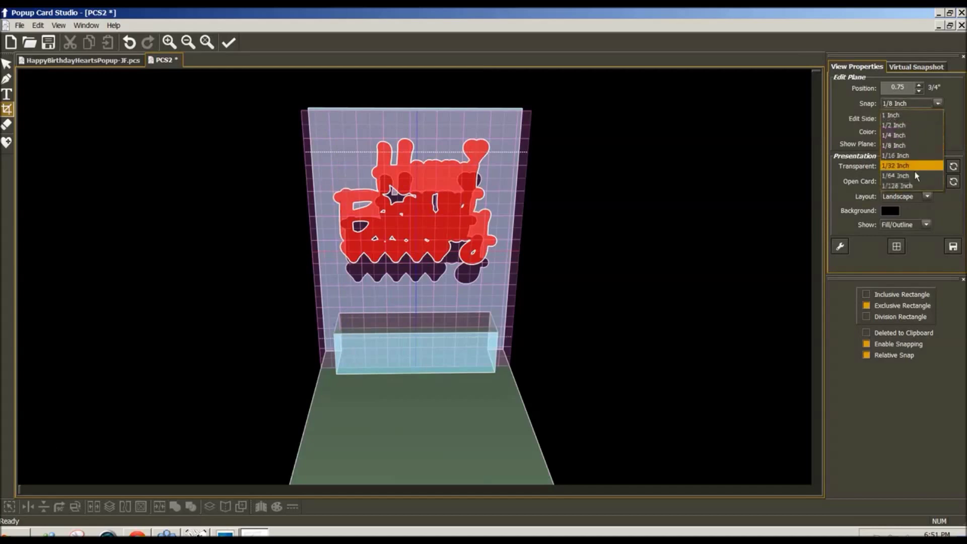
{"action": "left_click", "coordinate": [913, 186]}
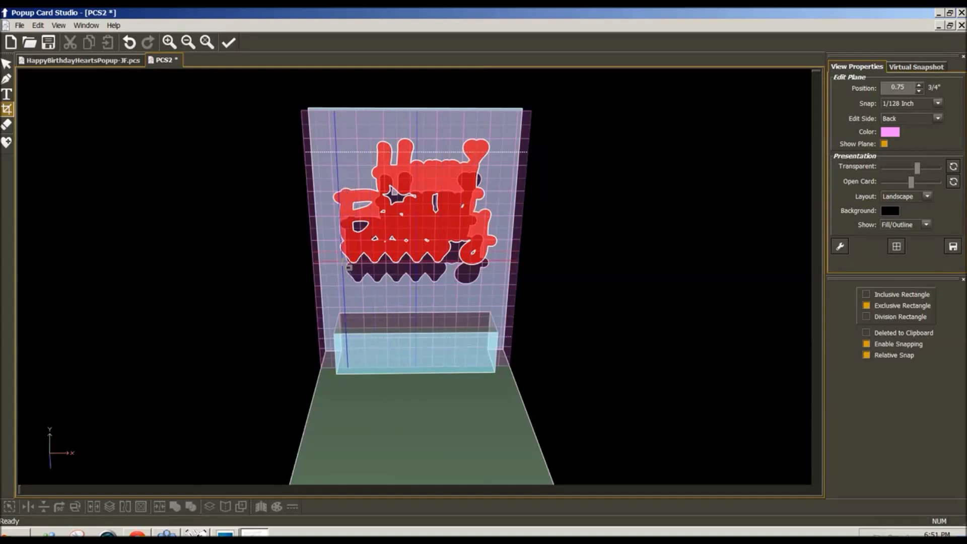
{"action": "left_click_drag", "start_coordinate": [348, 267], "coordinate": [511, 277]}
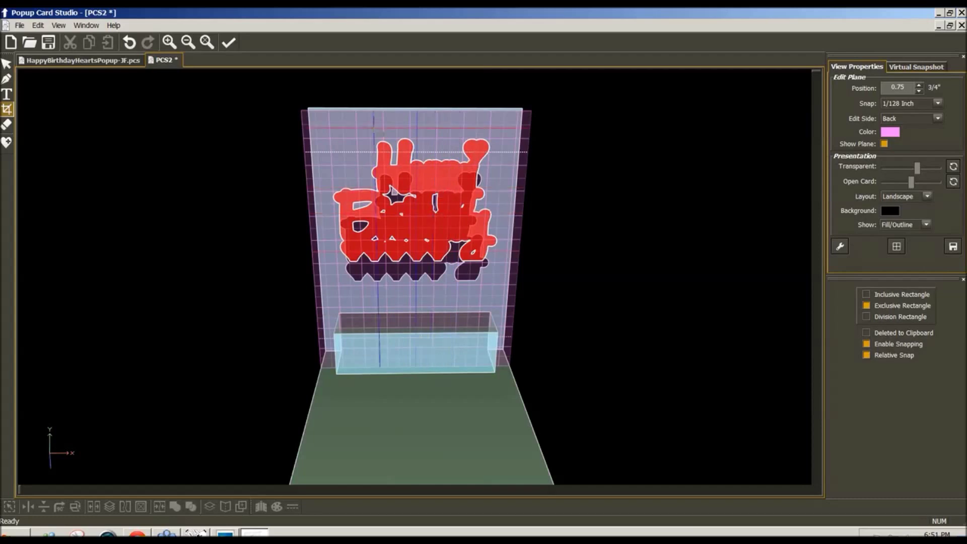
{"action": "left_click_drag", "start_coordinate": [369, 130], "coordinate": [508, 142]}
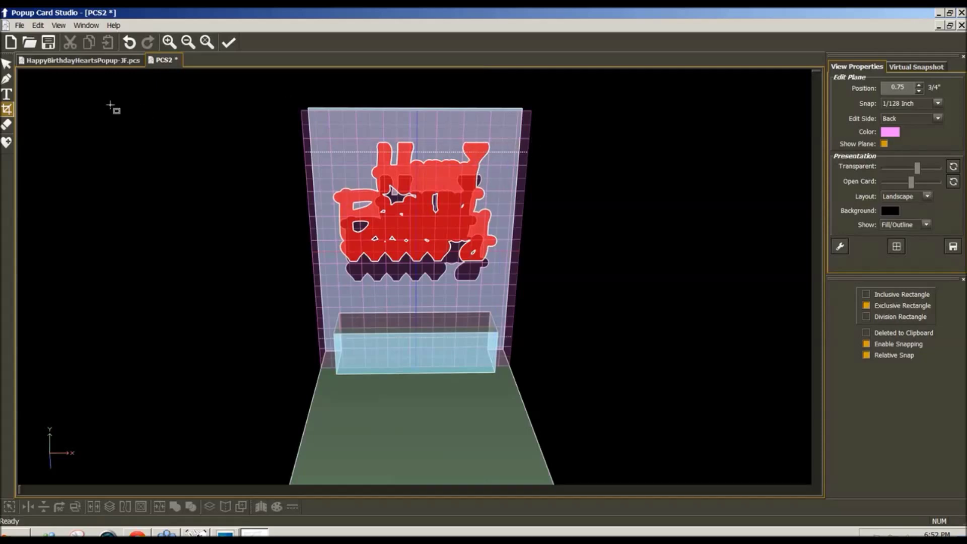
- Select the cropped shadow, center it on the card and align it to the bottom plane so it sits on the box
{"action": "left_click", "coordinate": [7, 64]}
{"action": "left_click", "coordinate": [449, 223]}
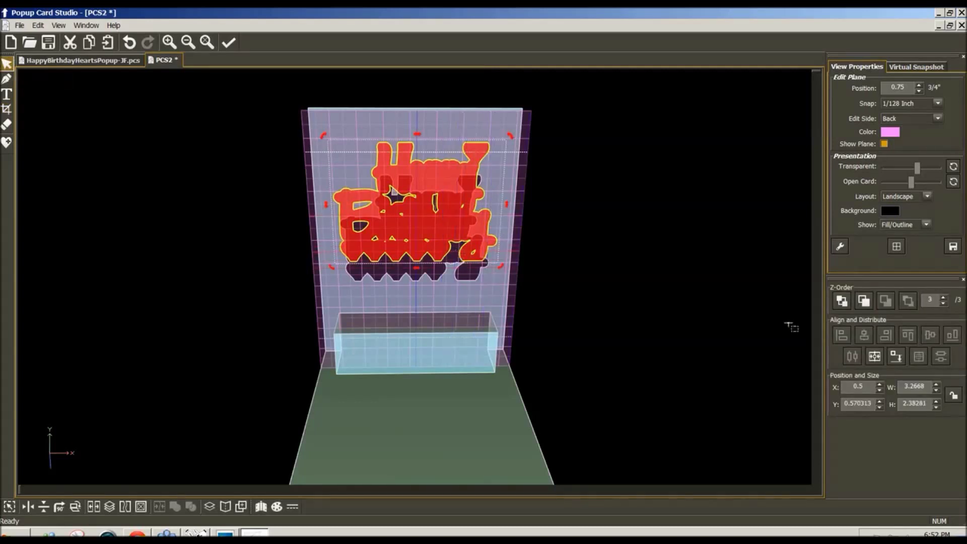
{"action": "left_click", "coordinate": [875, 356]}
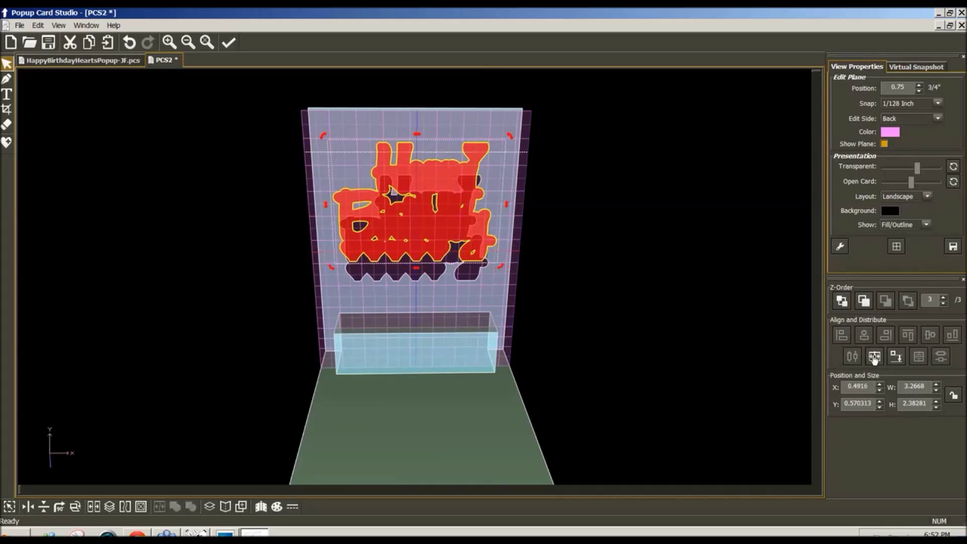
{"action": "left_click", "coordinate": [899, 359]}
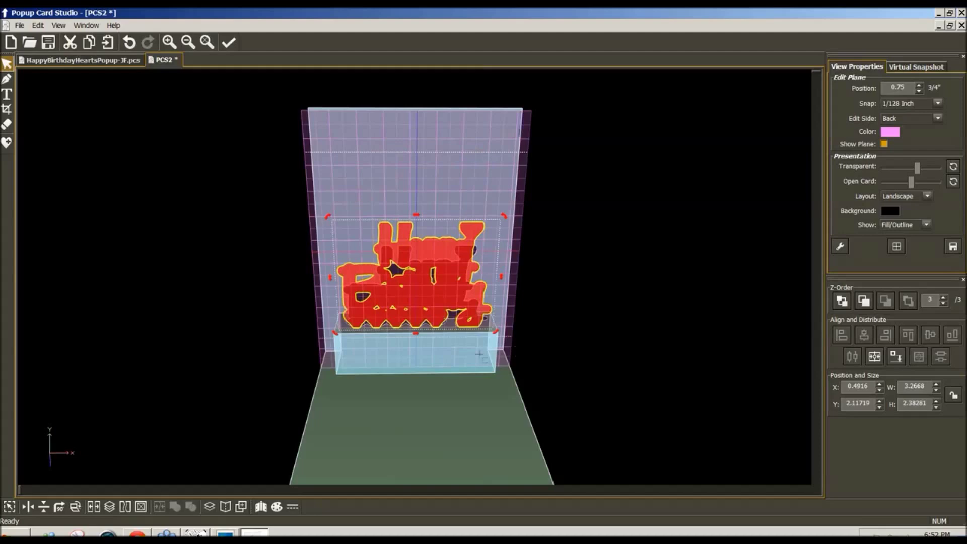
- Move the edit plane onto the flat top edge of the title shadow, so it faces the Bottom side
{"action": "left_click_drag", "start_coordinate": [427, 363], "coordinate": [427, 391]}
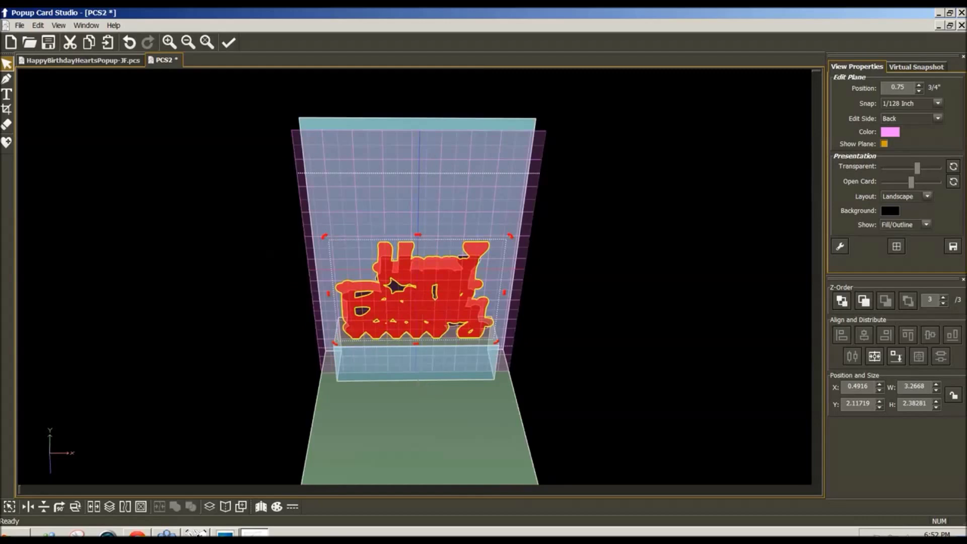
{"action": "mouse_move", "coordinate": [418, 379]}
{"action": "left_mouse_down"}
{"action": "mouse_move", "coordinate": [419, 399]}
{"action": "mouse_move", "coordinate": [422, 379]}
{"action": "left_mouse_up"}
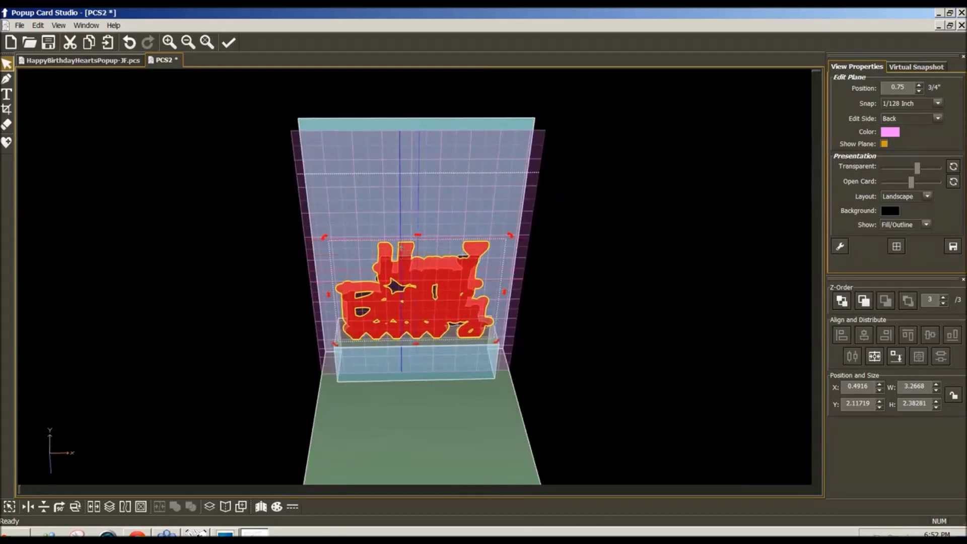
{"action": "left_click_drag", "start_coordinate": [419, 266], "coordinate": [452, 310]}
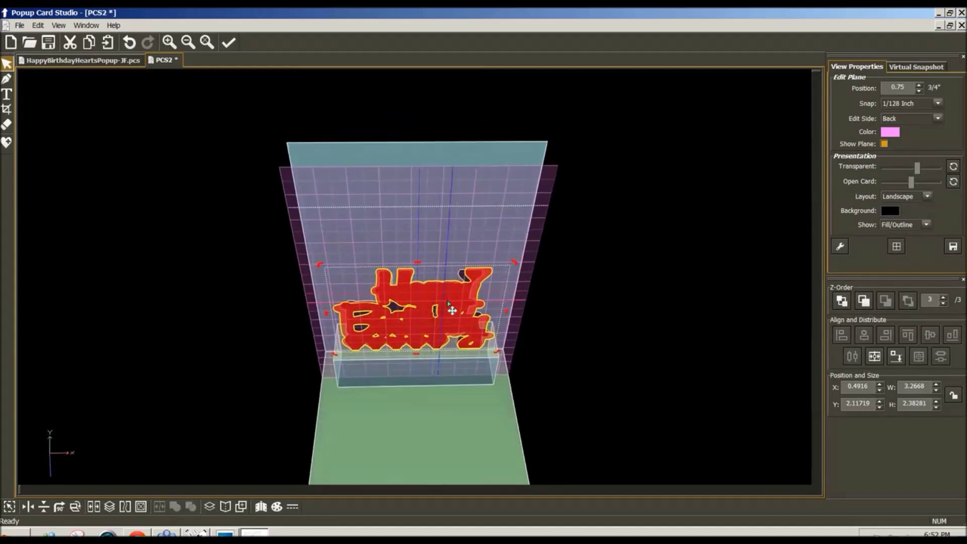
{"action": "double_click", "coordinate": [478, 294]}
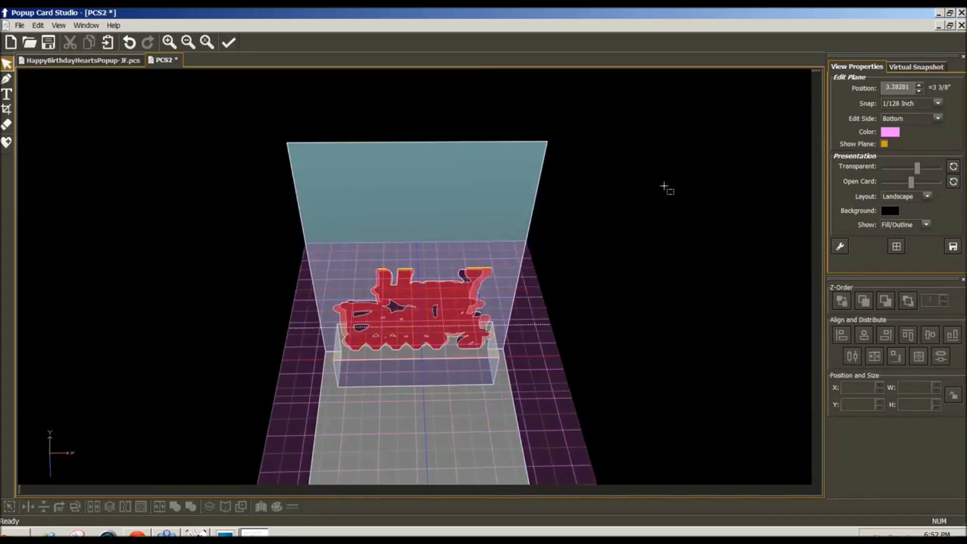
- Set the edit plane's color to light gray and its snap to 1/8 inch
{"action": "left_click", "coordinate": [890, 132]}
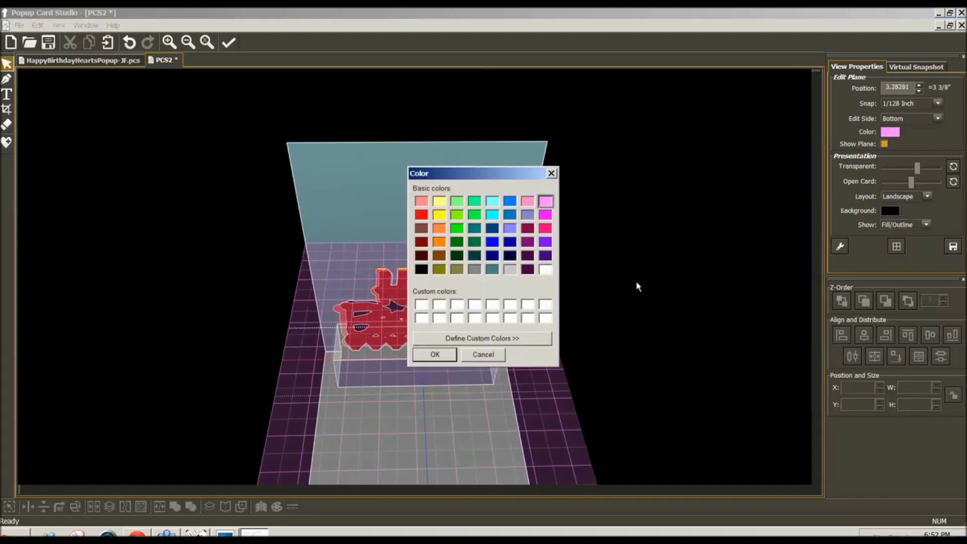
{"action": "left_click", "coordinate": [509, 270]}
{"action": "left_click", "coordinate": [446, 354]}
{"action": "left_click", "coordinate": [928, 105]}
{"action": "left_click", "coordinate": [896, 145]}
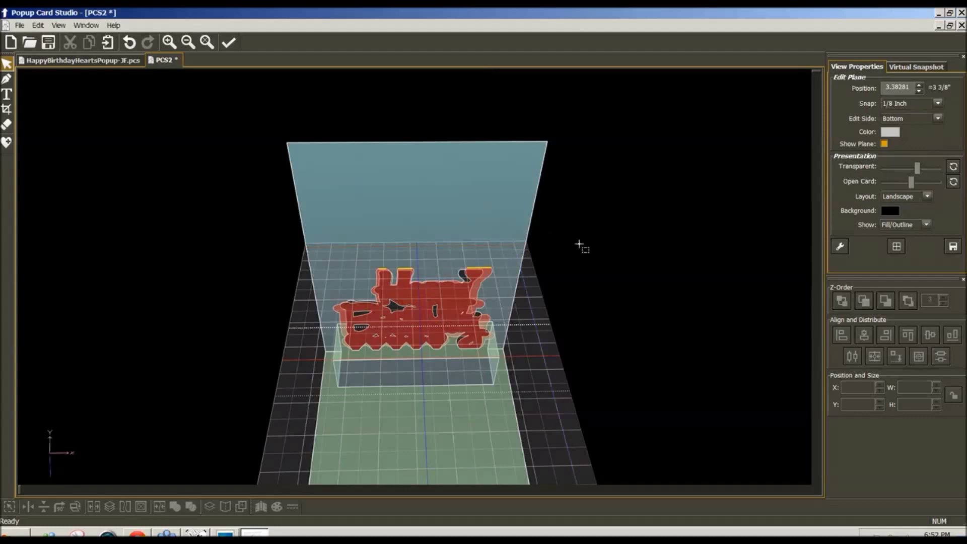
- Draw an Auto Quad two-point rectangle about 2.05 by 0.75 in from the shadow's top edge to the card's back panel
{"action": "left_click_drag", "start_coordinate": [575, 245], "coordinate": [571, 250]}
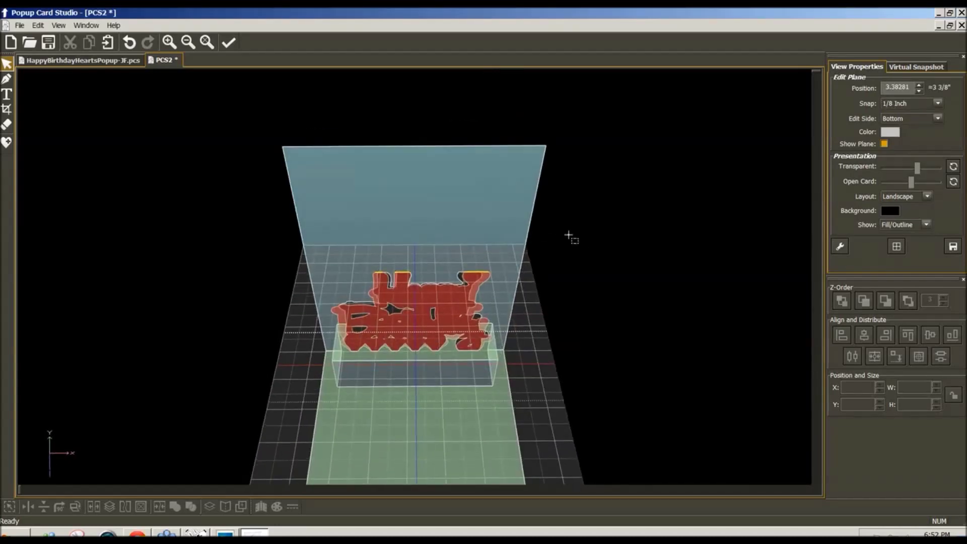
{"action": "scroll", "coordinate": [570, 238], "scroll_direction": "down", "scroll_amount": 2}
{"action": "scroll", "coordinate": [569, 236], "scroll_direction": "down", "scroll_amount": 1}
{"action": "scroll", "coordinate": [570, 237], "scroll_direction": "up", "scroll_amount": 5}
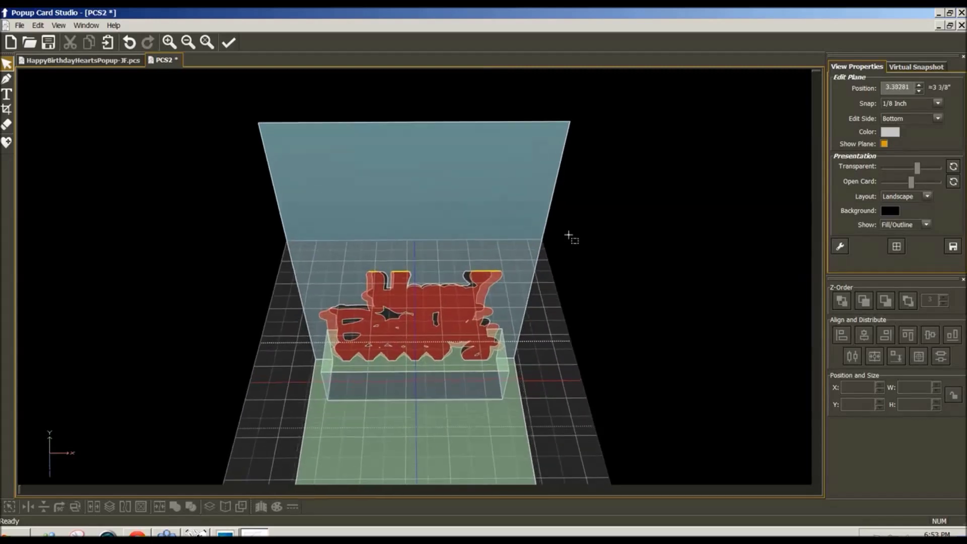
{"action": "scroll", "coordinate": [569, 237], "scroll_direction": "up", "scroll_amount": 5}
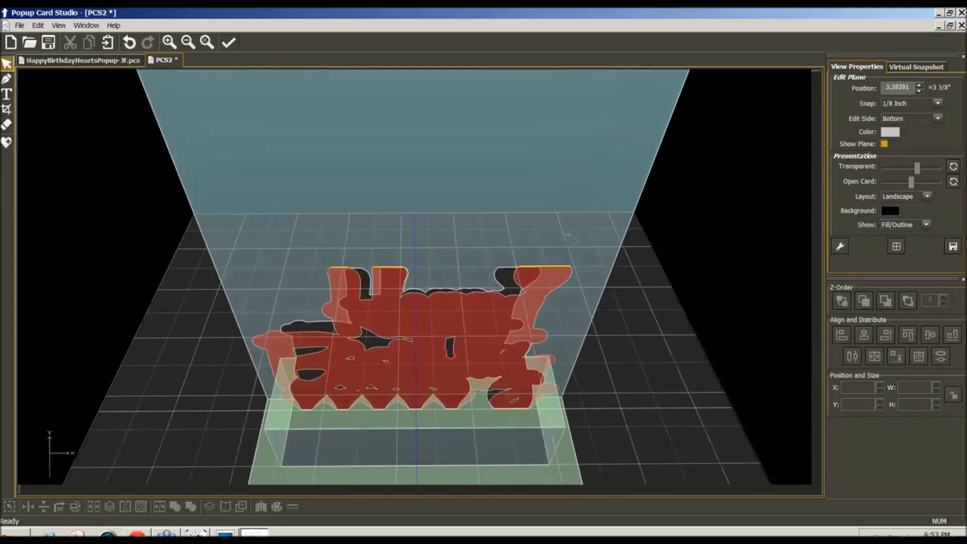
{"action": "scroll", "coordinate": [569, 236], "scroll_direction": "up", "scroll_amount": 4}
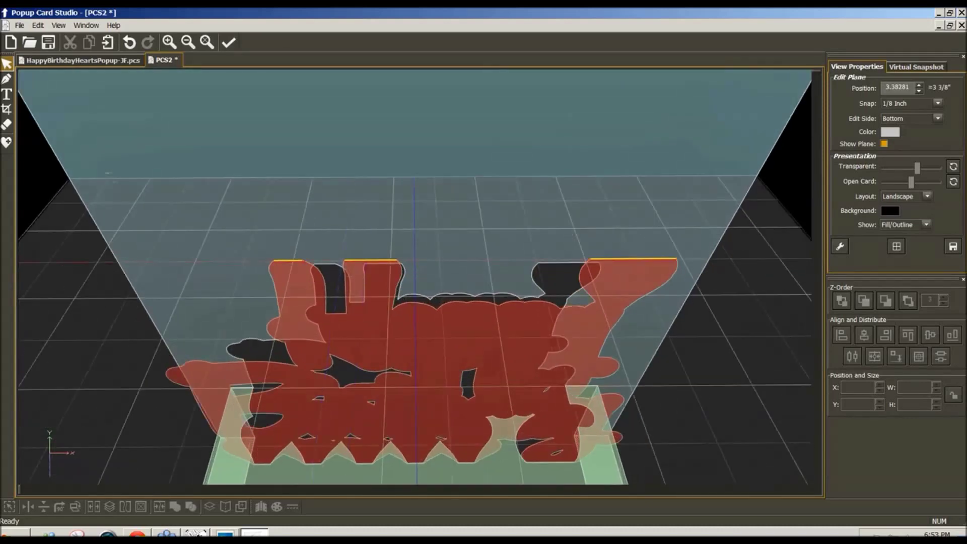
{"action": "left_click", "coordinate": [6, 80]}
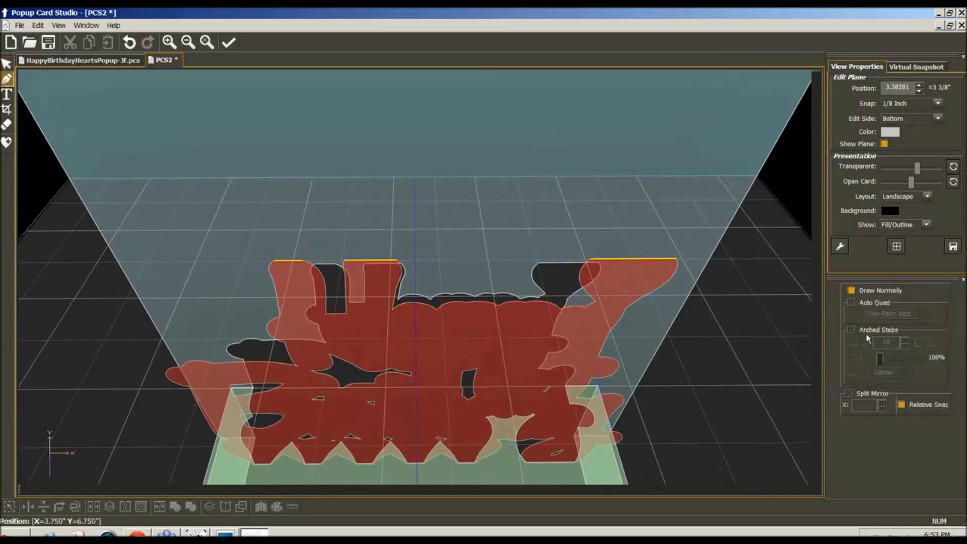
{"action": "left_click", "coordinate": [852, 303]}
{"action": "left_click", "coordinate": [275, 260]}
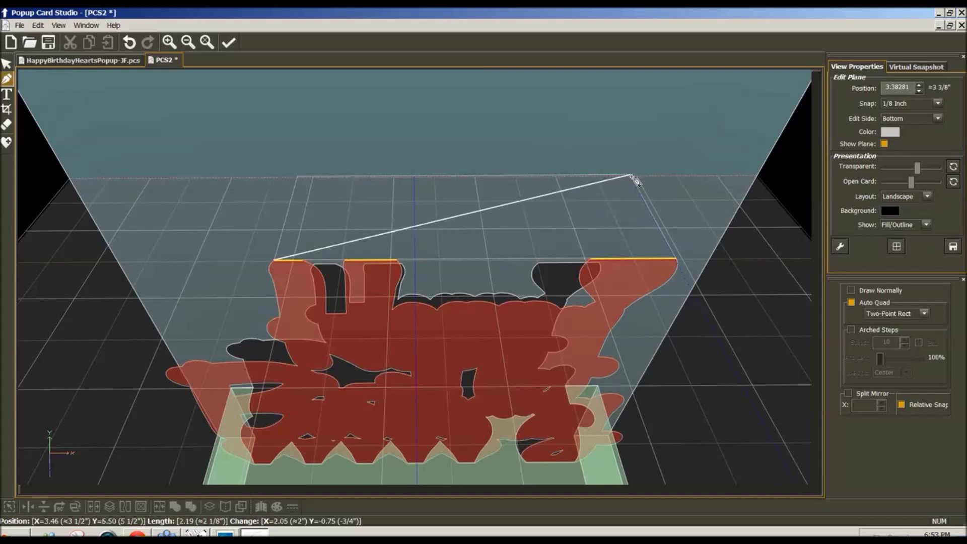
{"action": "left_click", "coordinate": [633, 177]}
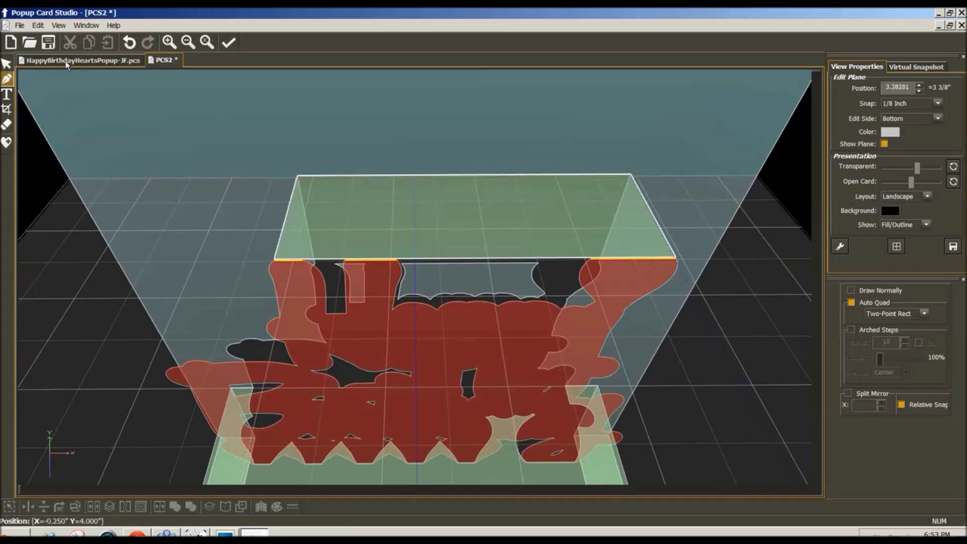
{"action": "left_click", "coordinate": [7, 63]}
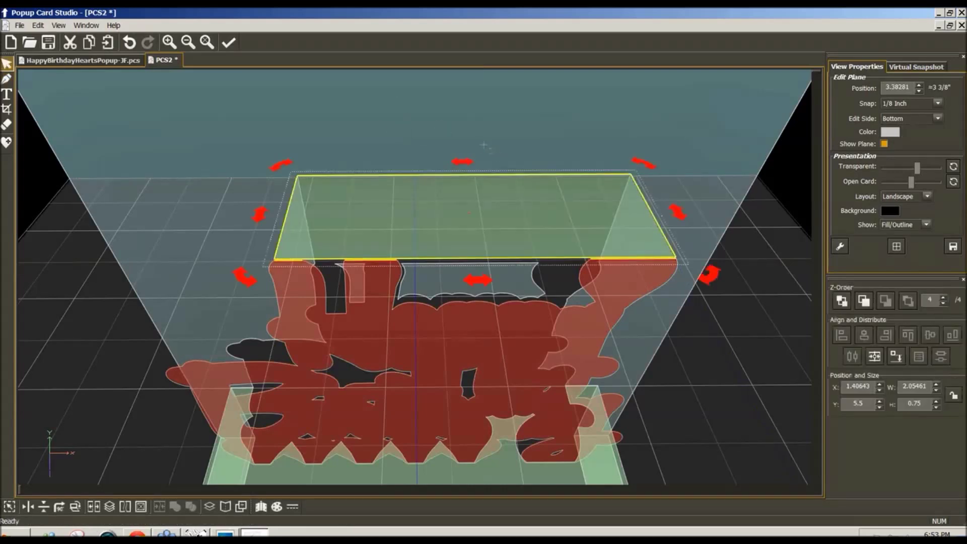
- Select the title shadow to return the edit plane to the Back side at 0.75 in and inspect the new connecting tab
{"action": "left_click_drag", "start_coordinate": [484, 145], "coordinate": [311, 109]}
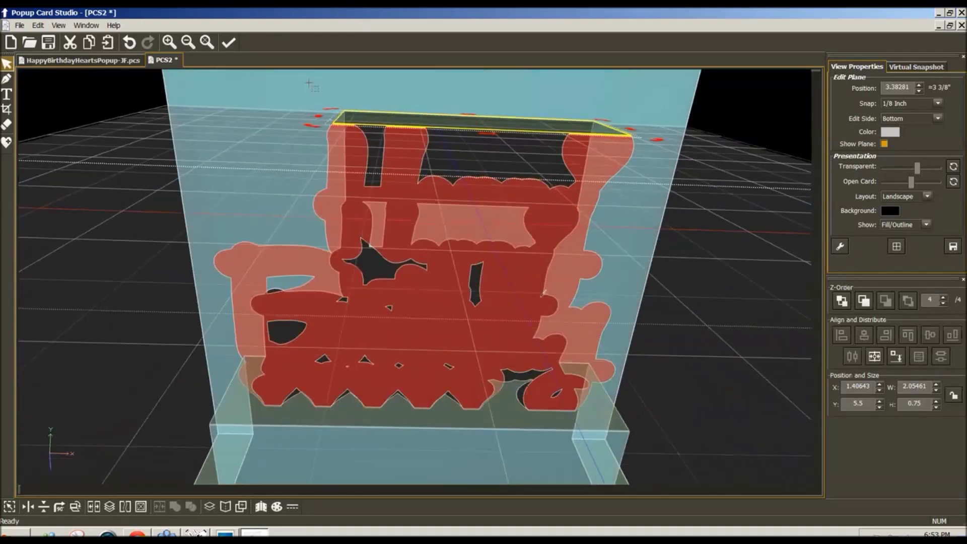
{"action": "left_click", "coordinate": [504, 151]}
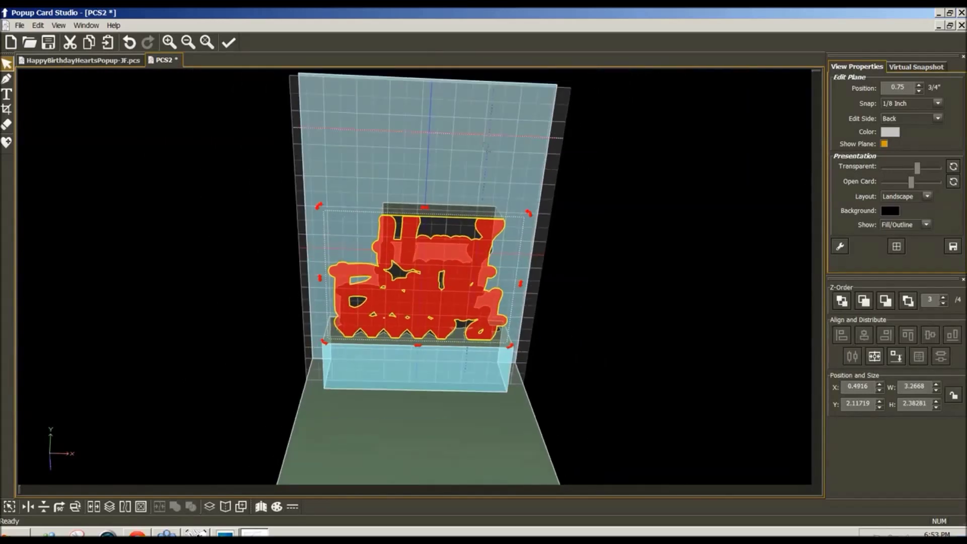
{"action": "left_click_drag", "start_coordinate": [433, 152], "coordinate": [418, 126]}
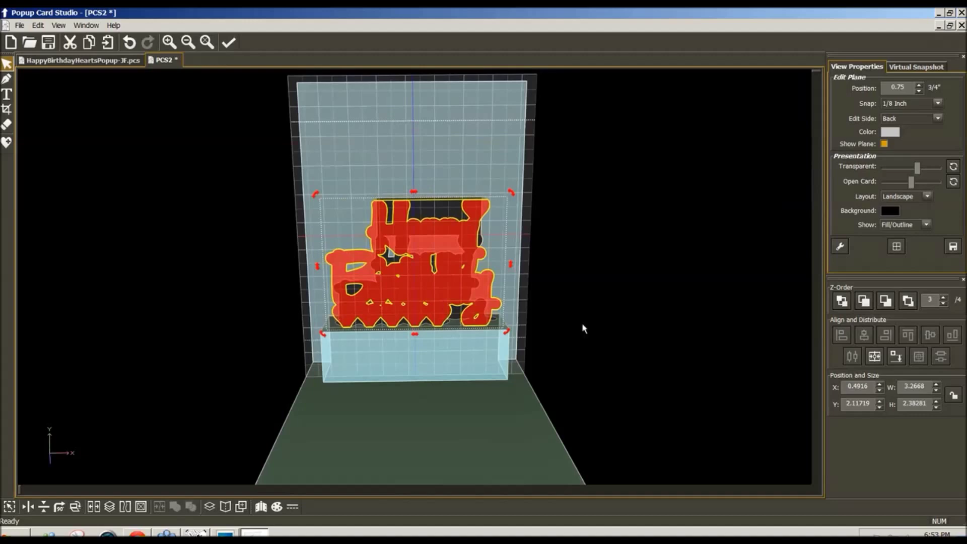
{"action": "left_click_drag", "start_coordinate": [581, 339], "coordinate": [574, 377]}
{"action": "left_click_drag", "start_coordinate": [638, 383], "coordinate": [350, 178]}
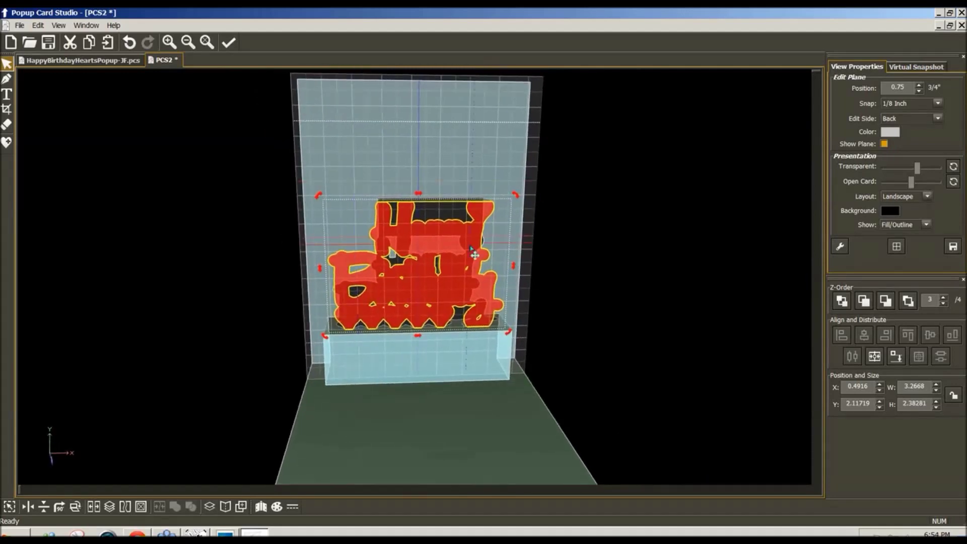
- Switch to Make The Cut, hide the red welded shadow layer and remove the empty layers
{"action": "key", "text": "alt+Tab"}
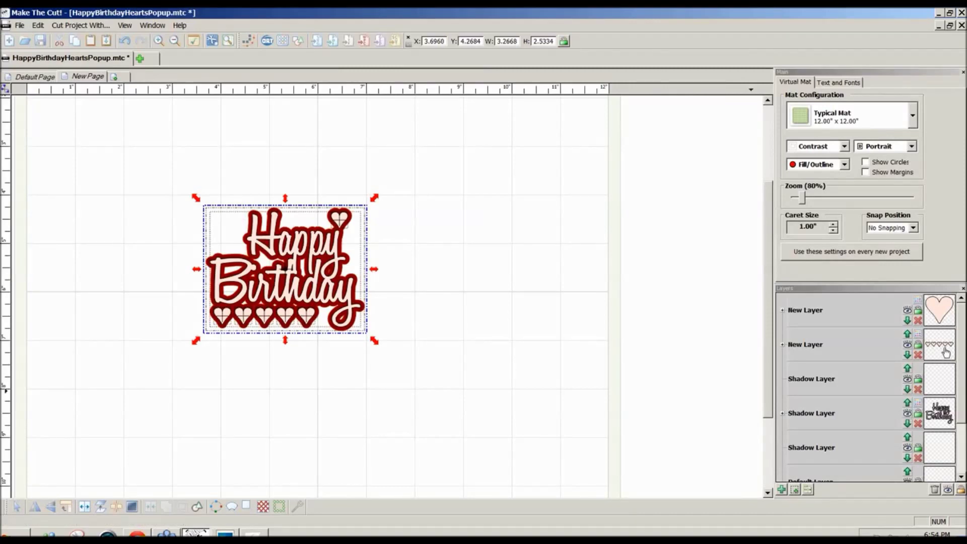
{"action": "scroll", "coordinate": [962, 364], "scroll_direction": "down", "scroll_amount": 2}
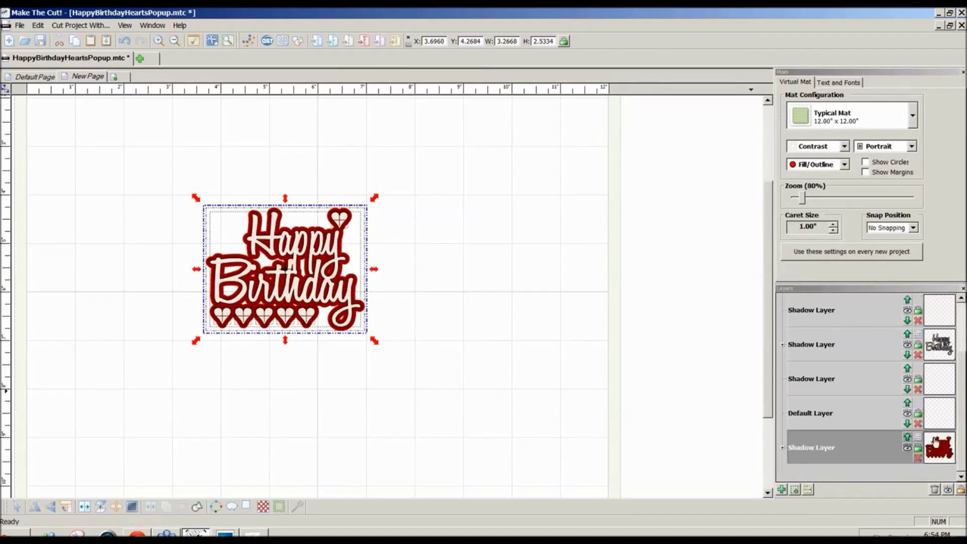
{"action": "left_click", "coordinate": [908, 447]}
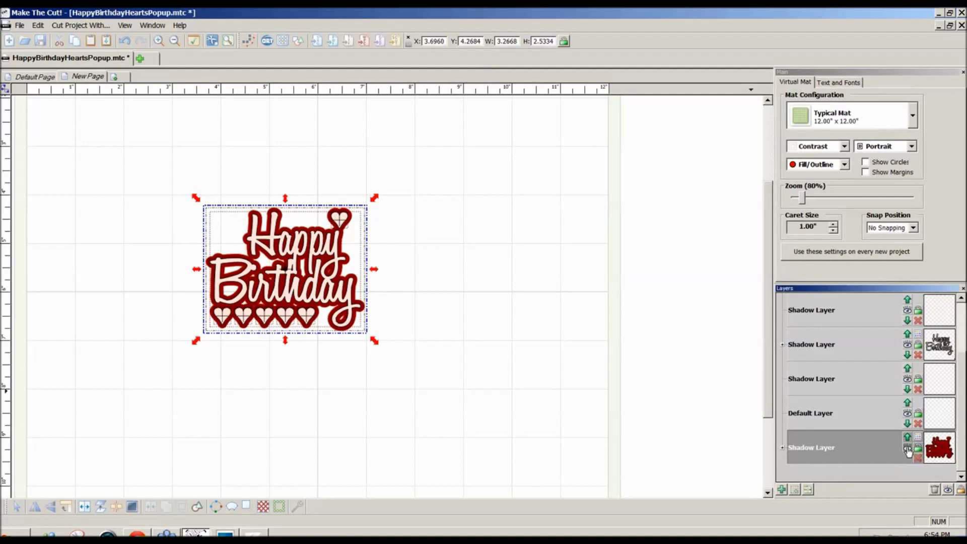
{"action": "left_click", "coordinate": [935, 490]}
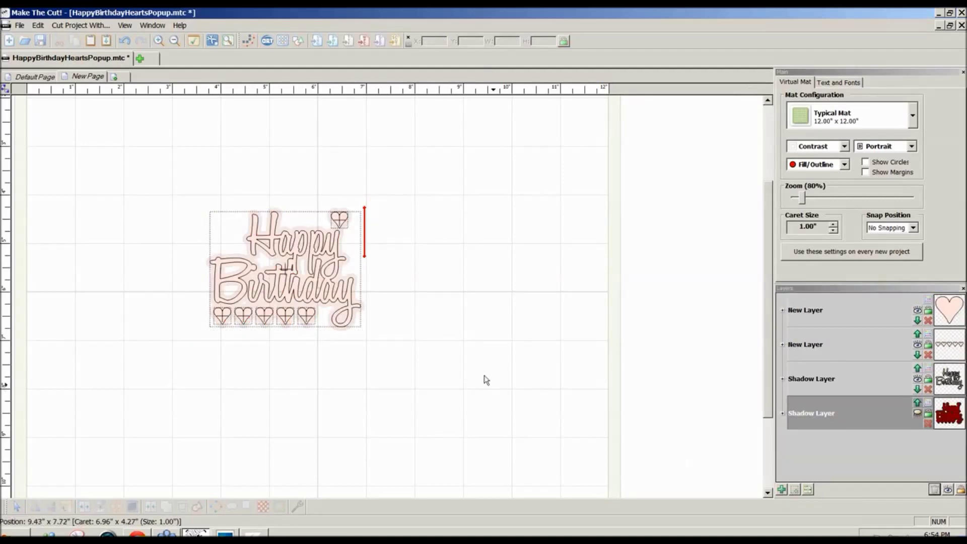
- Copy the visible title and hearts into Popup Card Studio and place them over the shadow at about X 0.375, Y 2.125
{"action": "key", "text": "ctrl+a"}
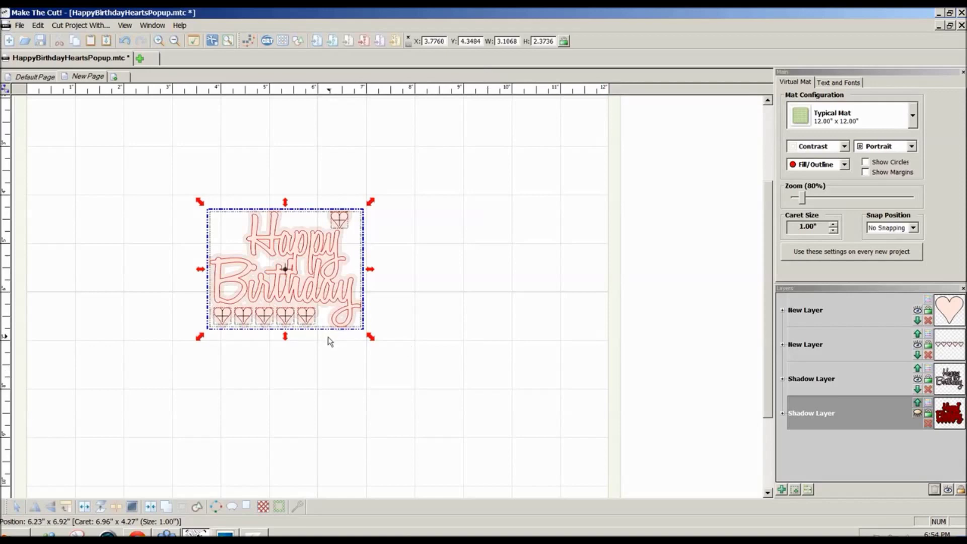
{"action": "left_click", "coordinate": [254, 533]}
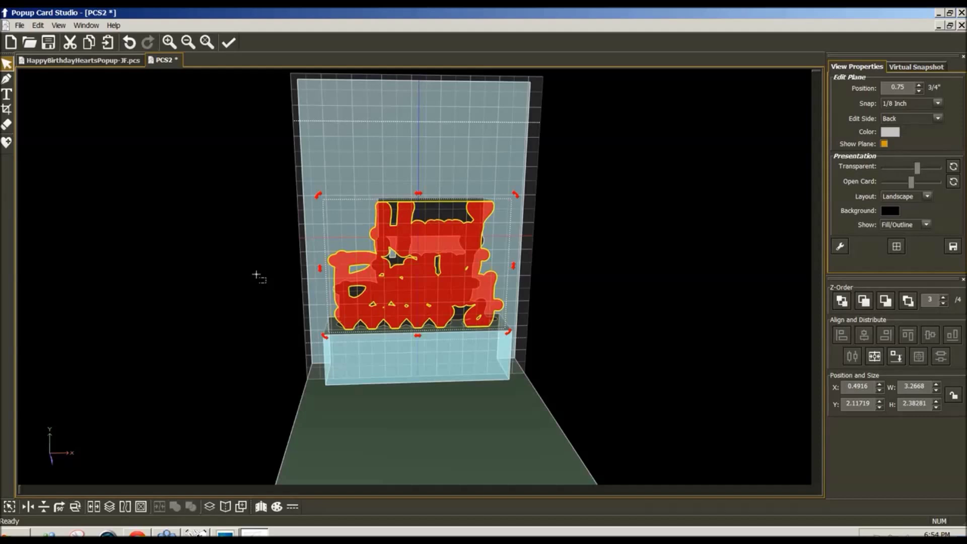
{"action": "key", "text": "ctrl+v"}
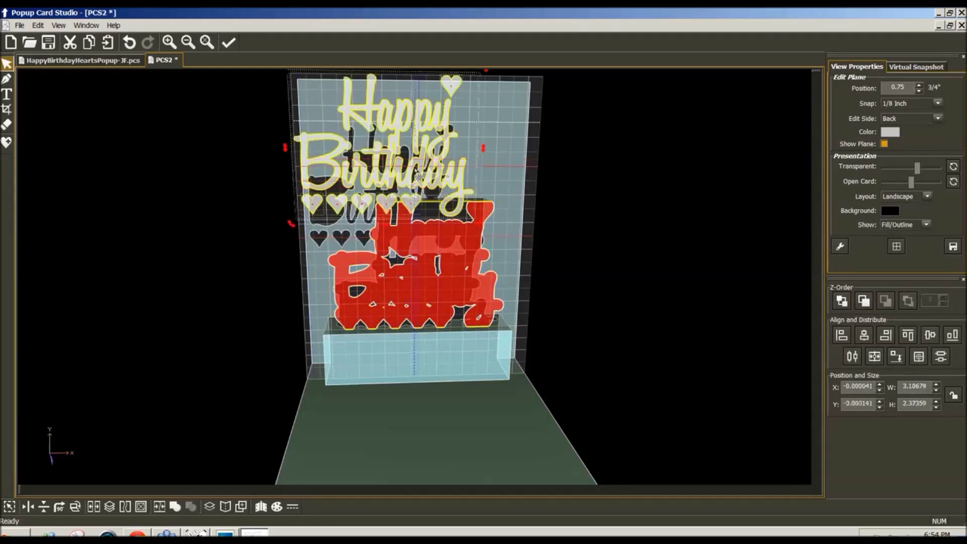
{"action": "left_click_drag", "start_coordinate": [462, 284], "coordinate": [438, 287]}
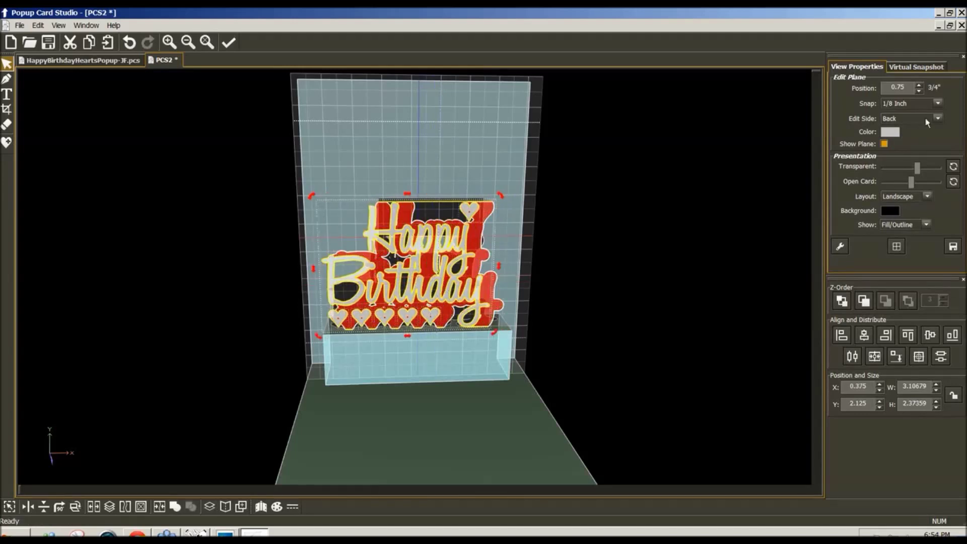
- Set the snap to 1/128 inch and nudge the title and hearts to about X 0.57 to center them on the shadow
{"action": "left_click", "coordinate": [939, 104]}
{"action": "left_click", "coordinate": [914, 187]}
{"action": "key", "text": "Right"}
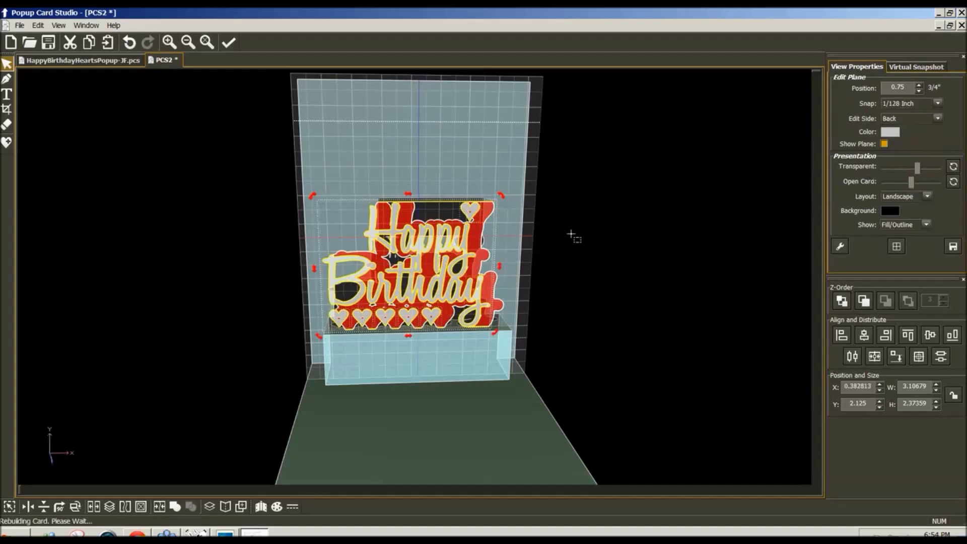
{"action": "key", "text": "Right"}
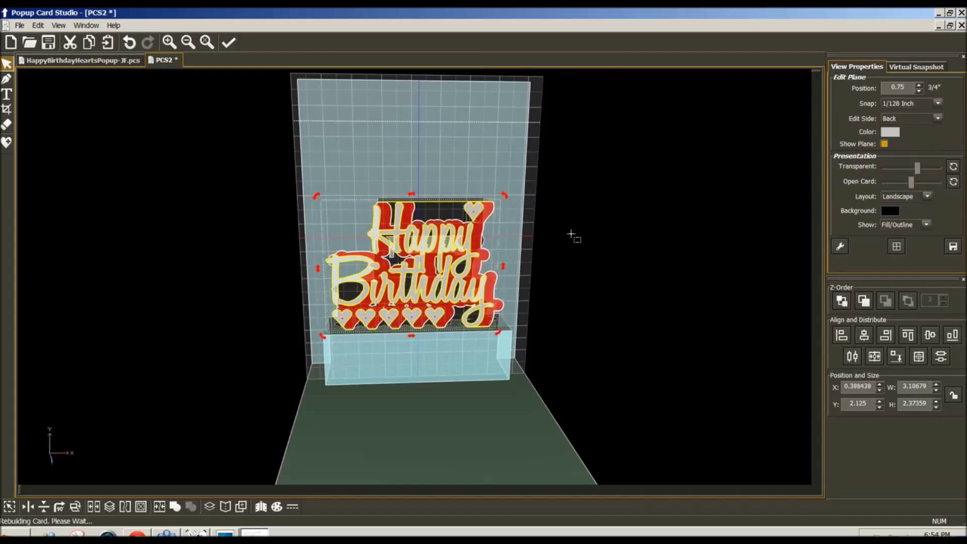
{"action": "key", "text": "Right"}
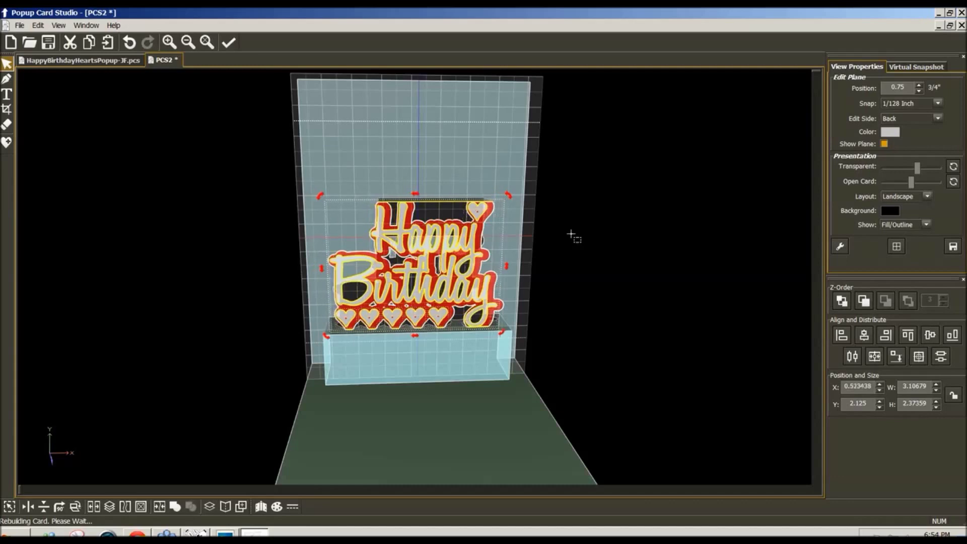
{"action": "key", "text": "Right"}
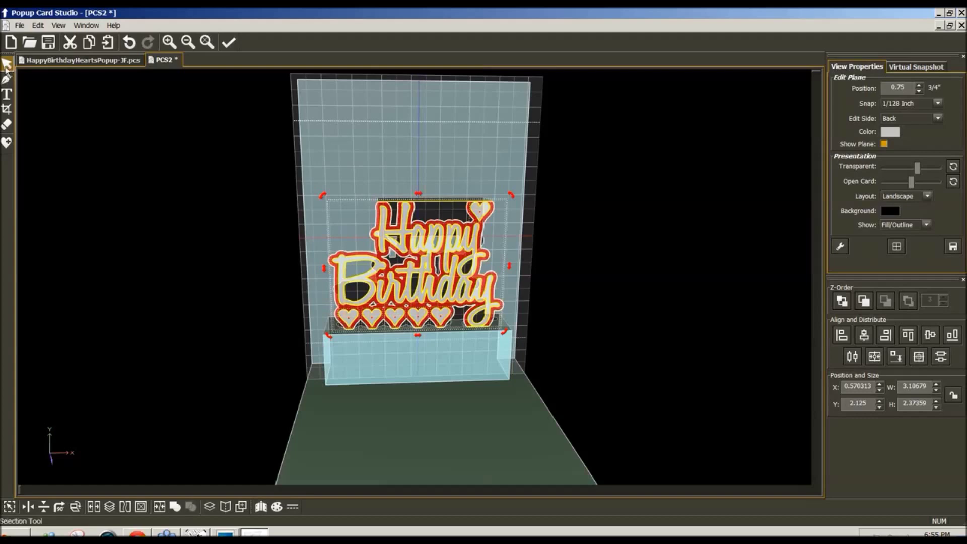
- Move the row of five hearts onto the box front at about X 0.58, Y 4.96 and place a duplicate row beside it
{"action": "left_click_drag", "start_coordinate": [253, 303], "coordinate": [476, 339]}
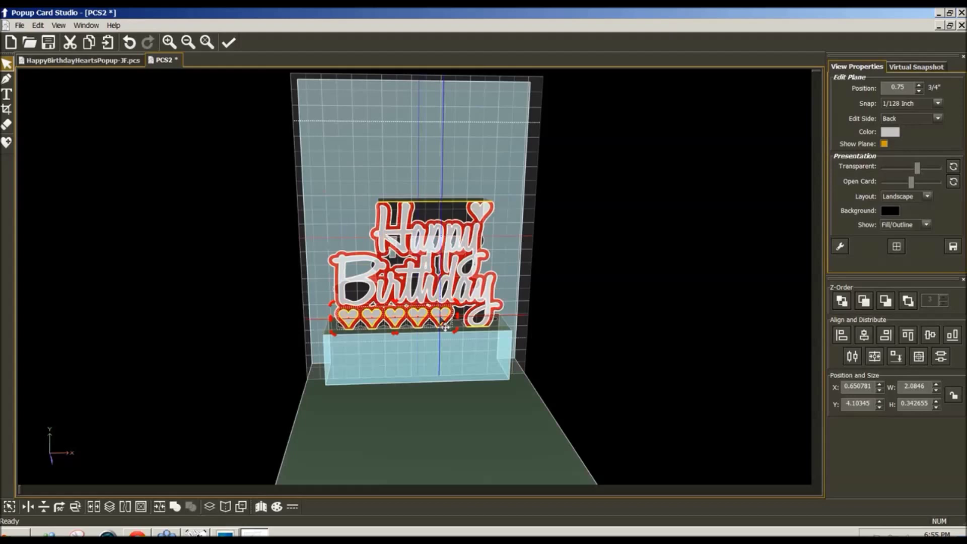
{"action": "left_click_drag", "start_coordinate": [445, 327], "coordinate": [437, 363]}
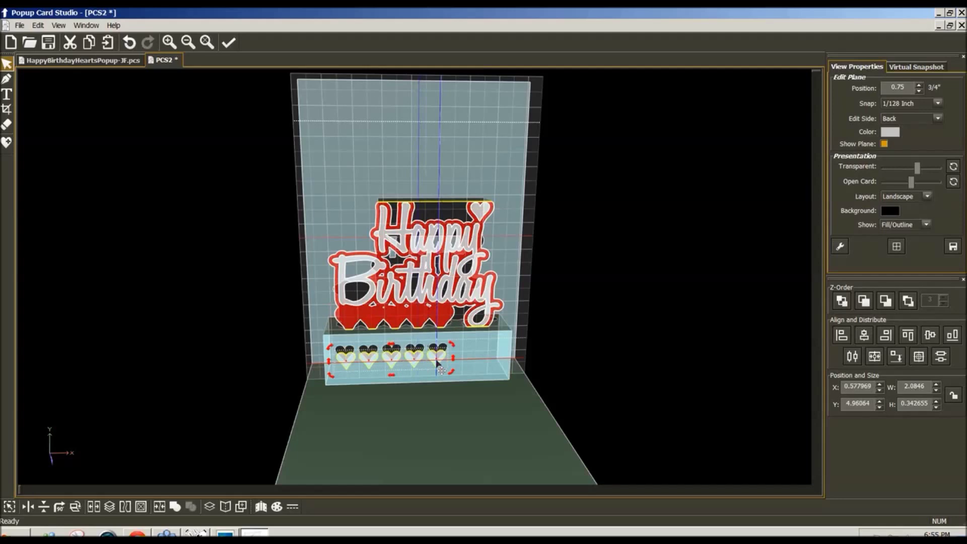
{"action": "key", "text": "ctrl+z"}
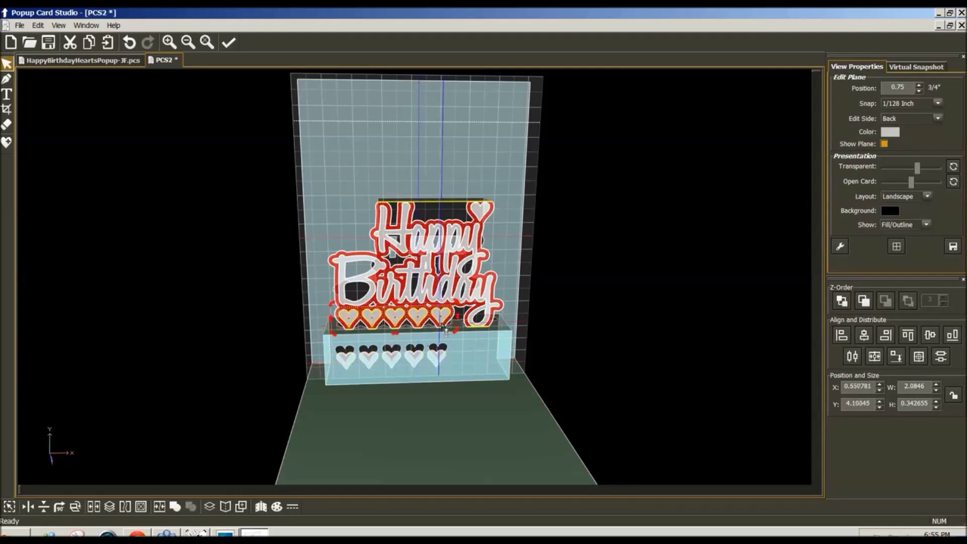
{"action": "left_click_drag", "start_coordinate": [442, 321], "coordinate": [561, 364]}
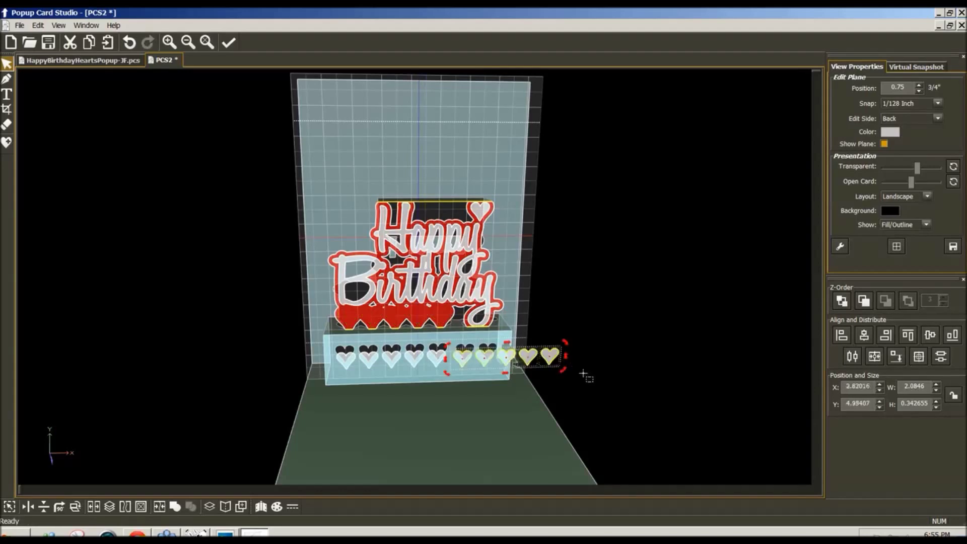
- Delete the three surplus hearts extending past the box and stagger the remaining seven hearts up and down along the box front
{"action": "left_click", "coordinate": [556, 359]}
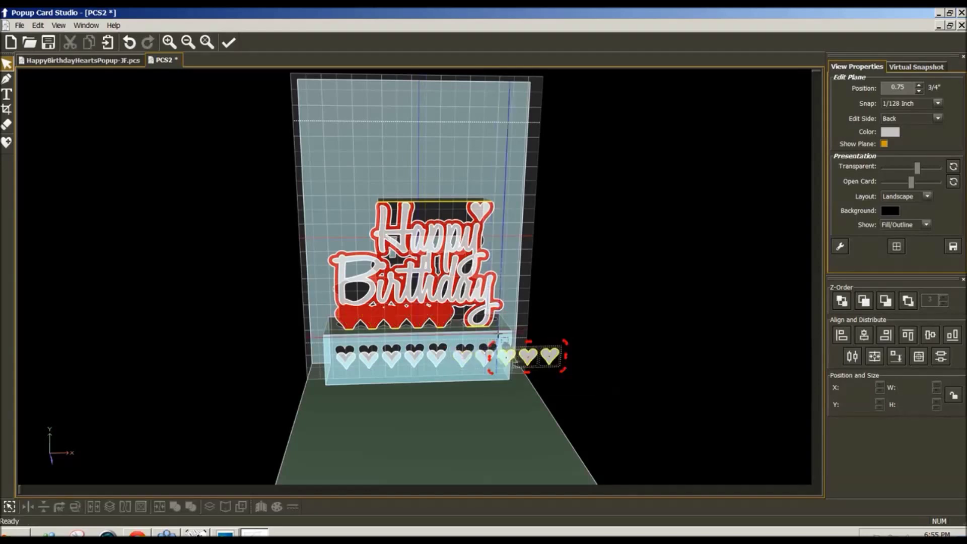
{"action": "left_click_drag", "start_coordinate": [556, 359], "coordinate": [479, 363]}
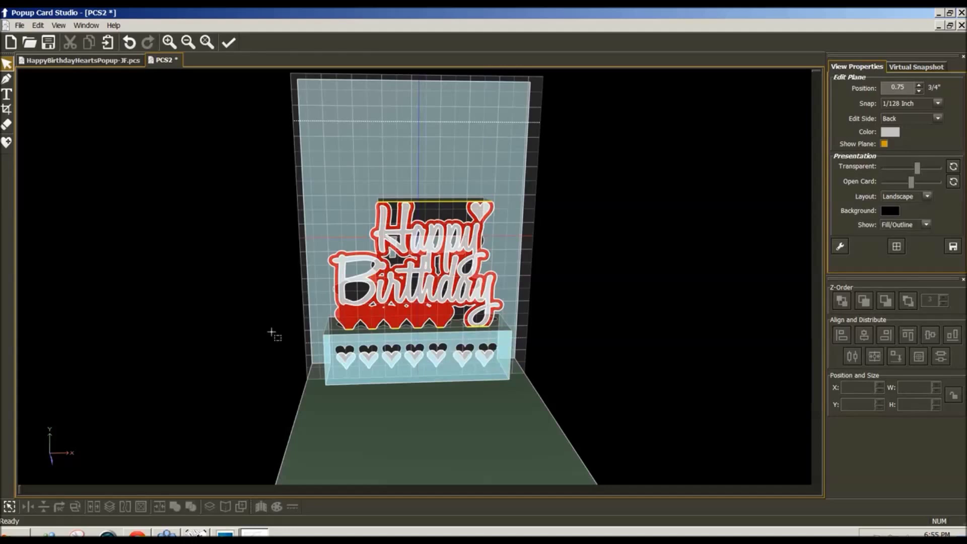
{"action": "left_click_drag", "start_coordinate": [344, 364], "coordinate": [496, 357]}
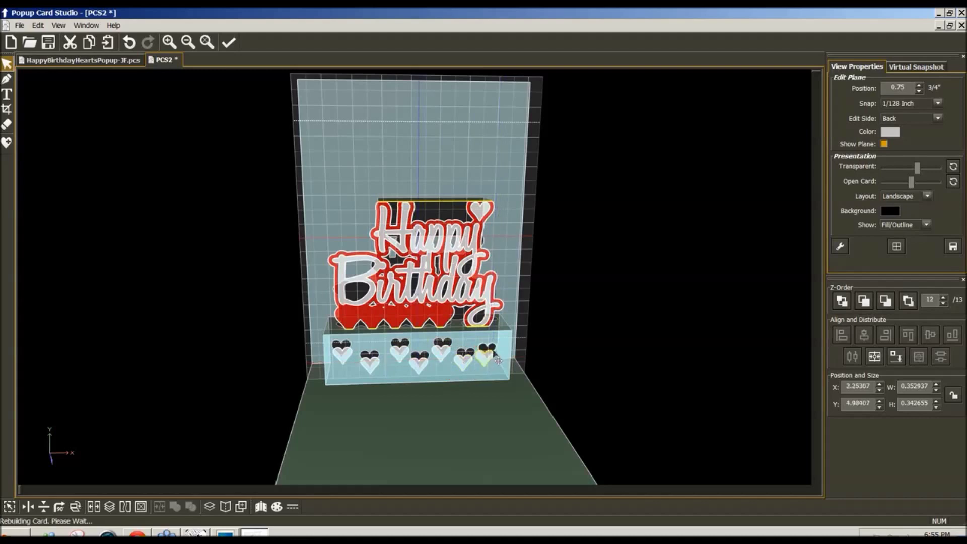
{"action": "left_click", "coordinate": [632, 385]}
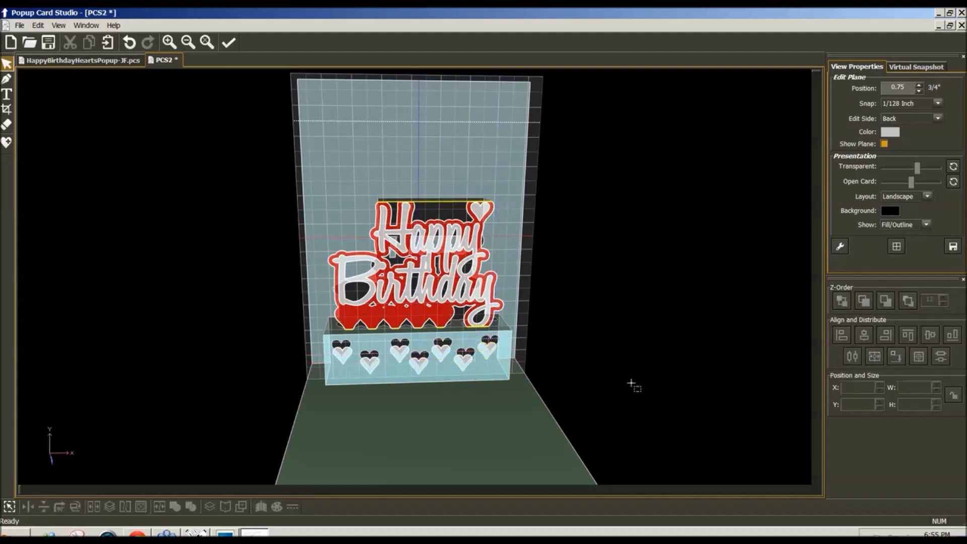
{"action": "left_click", "coordinate": [398, 355]}
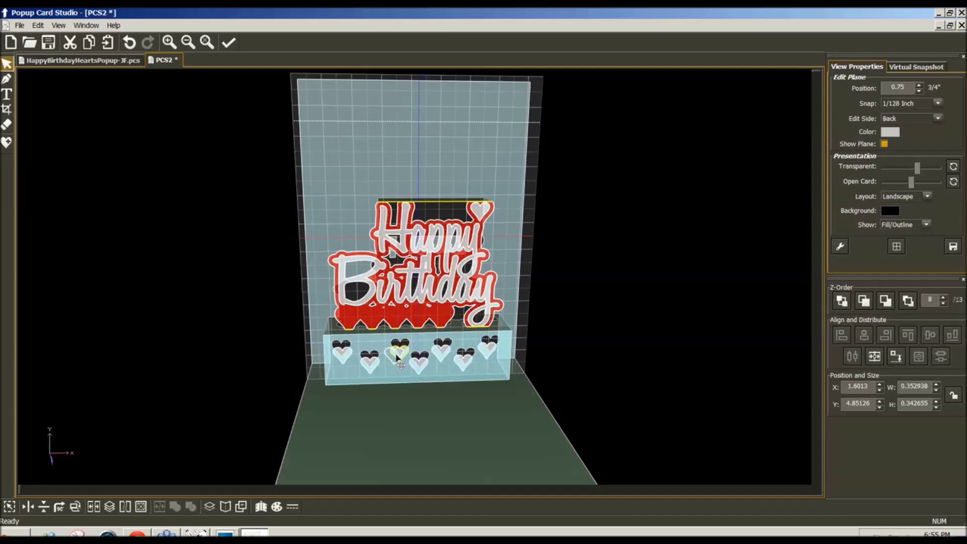
{"action": "left_click_drag", "start_coordinate": [457, 359], "coordinate": [499, 356]}
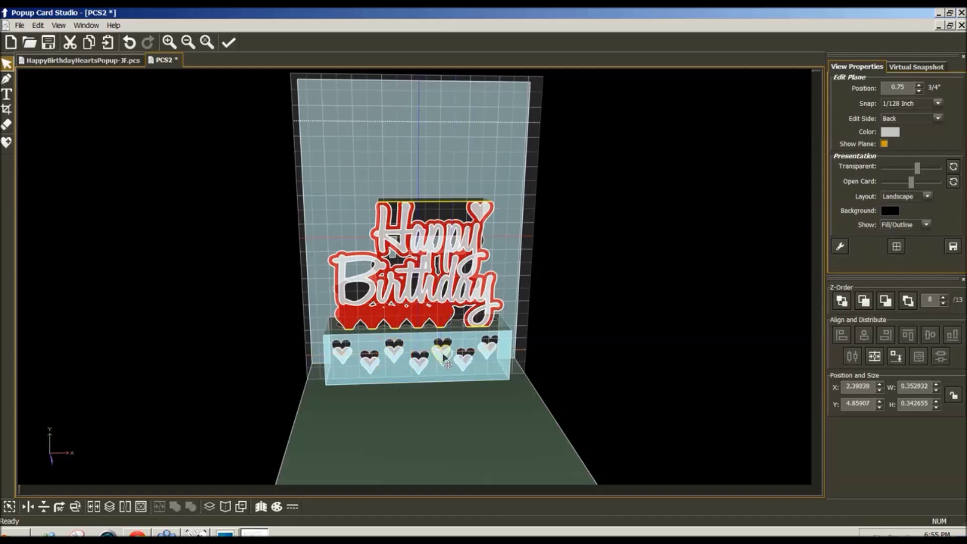
{"action": "left_click", "coordinate": [489, 348]}
{"action": "left_click_drag", "start_coordinate": [489, 348], "coordinate": [343, 363]}
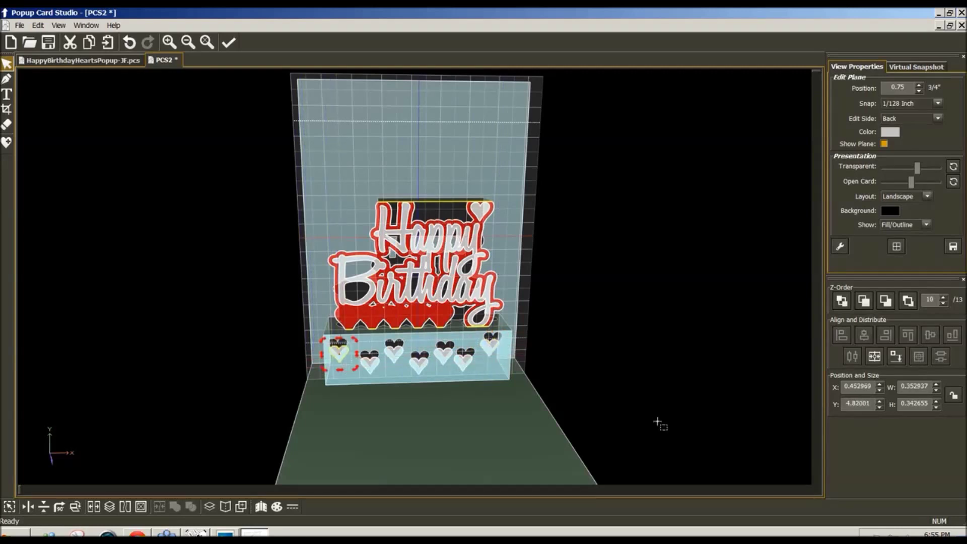
- Examine the staggered heart cut-outs, the box and the supported title from the front, the side and above
{"action": "left_click_drag", "start_coordinate": [482, 418], "coordinate": [638, 406]}
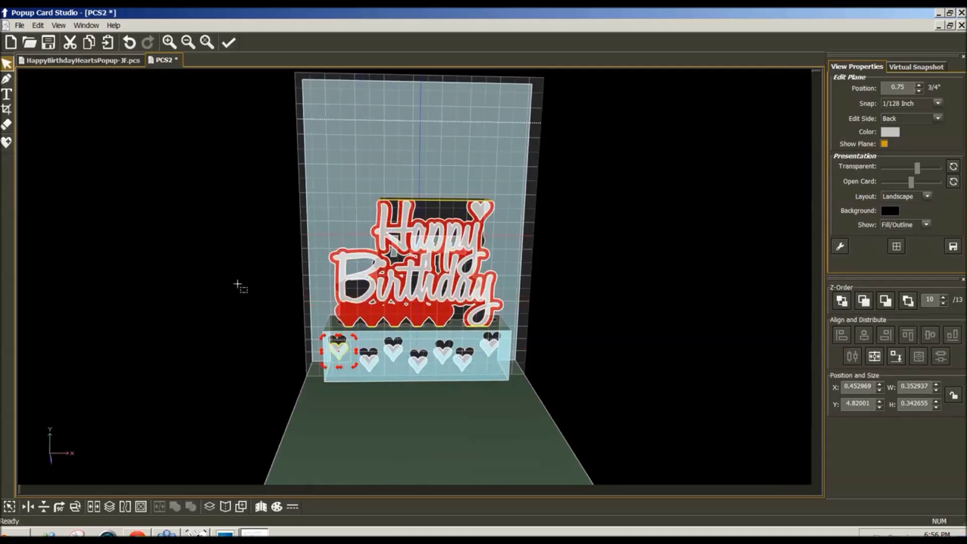
{"action": "left_click", "coordinate": [266, 322]}
{"action": "left_click_drag", "start_coordinate": [265, 321], "coordinate": [437, 394]}
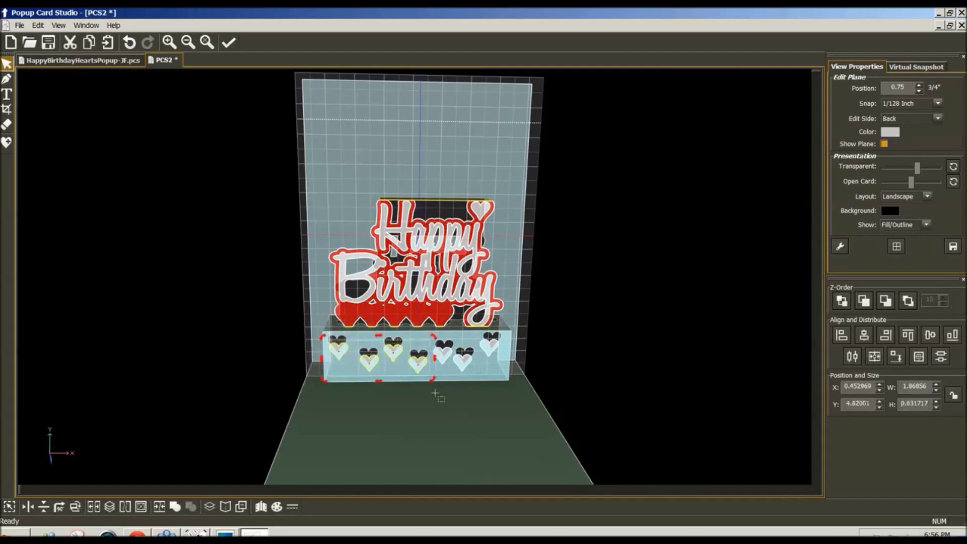
{"action": "left_click", "coordinate": [503, 394]}
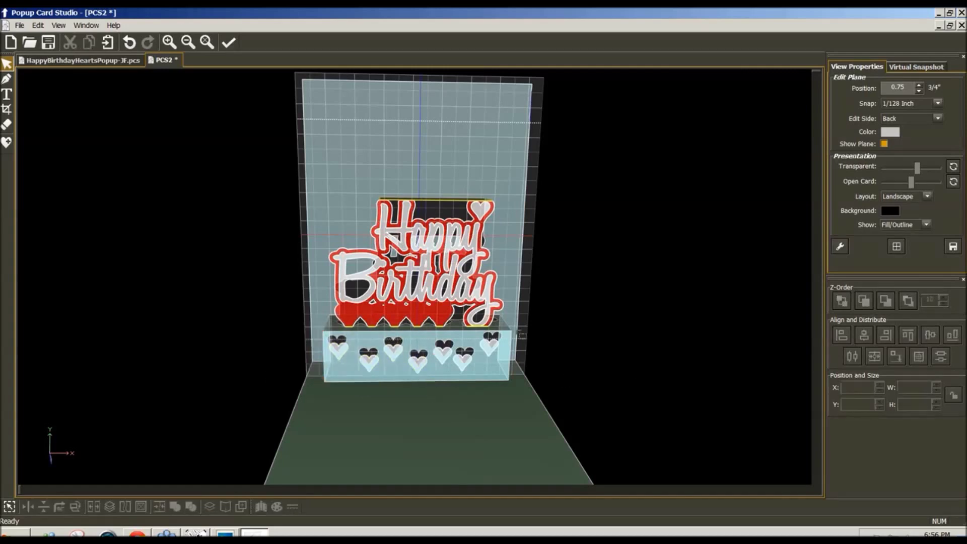
{"action": "left_click_drag", "start_coordinate": [581, 343], "coordinate": [445, 340]}
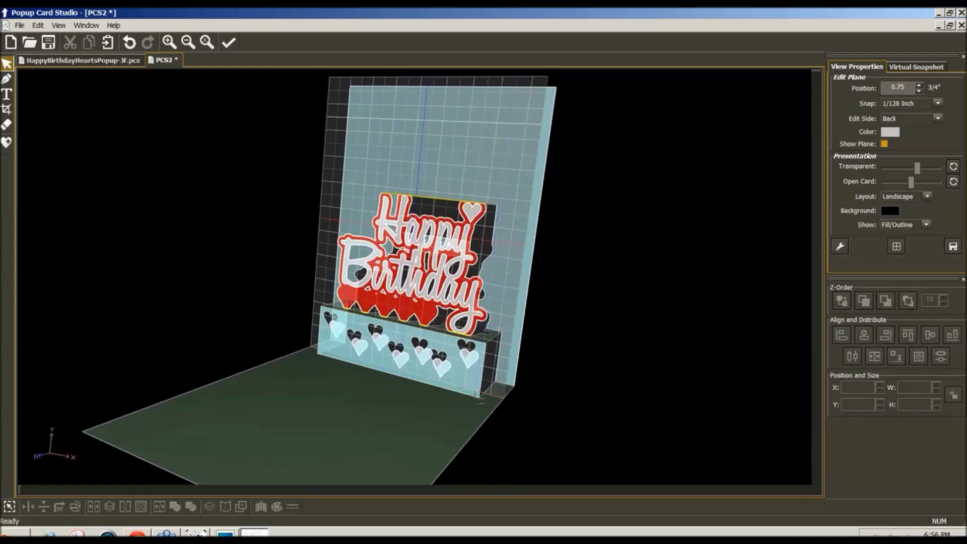
{"action": "left_click_drag", "start_coordinate": [476, 399], "coordinate": [436, 390]}
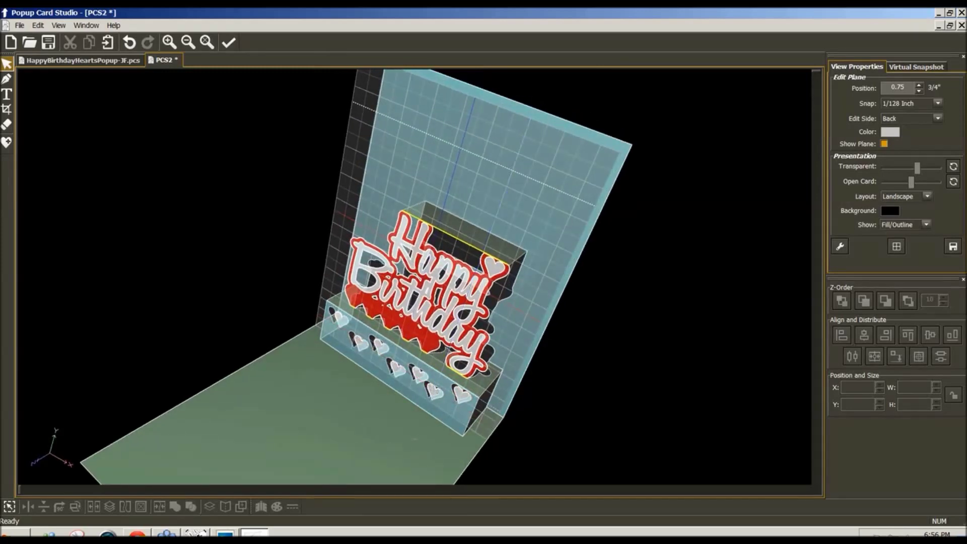
{"action": "left_click_drag", "start_coordinate": [413, 447], "coordinate": [631, 446]}
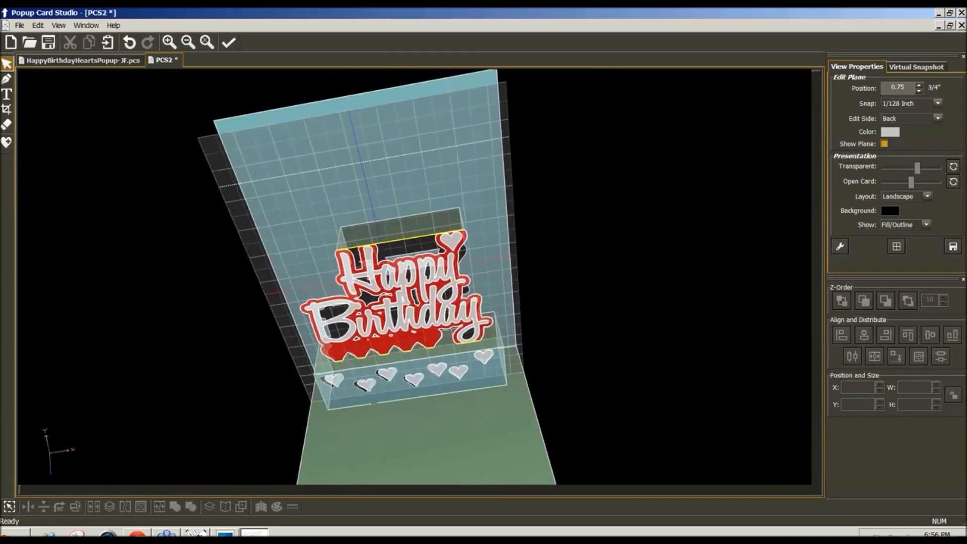
{"action": "left_click_drag", "start_coordinate": [301, 268], "coordinate": [526, 353]}
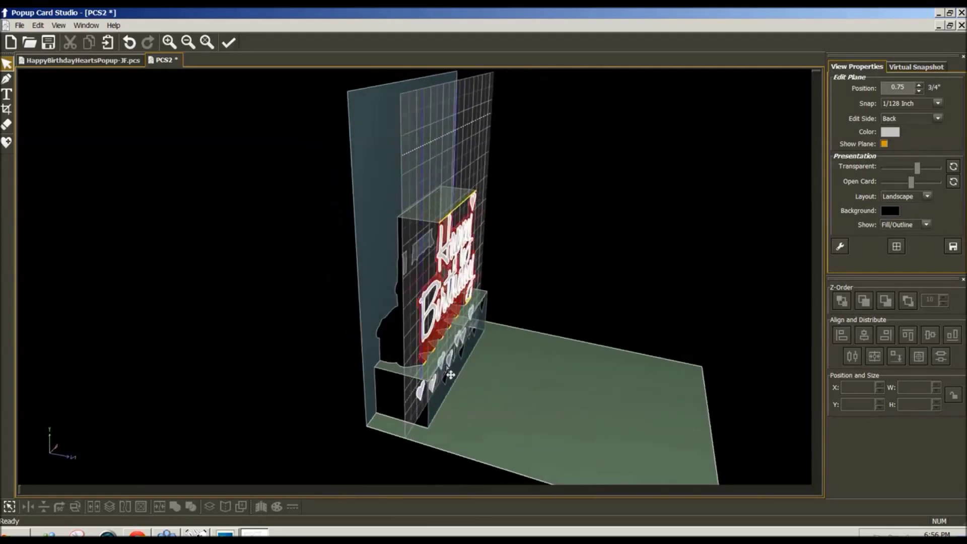
{"action": "left_click_drag", "start_coordinate": [532, 368], "coordinate": [368, 148]}
{"action": "left_click_drag", "start_coordinate": [578, 429], "coordinate": [417, 144]}
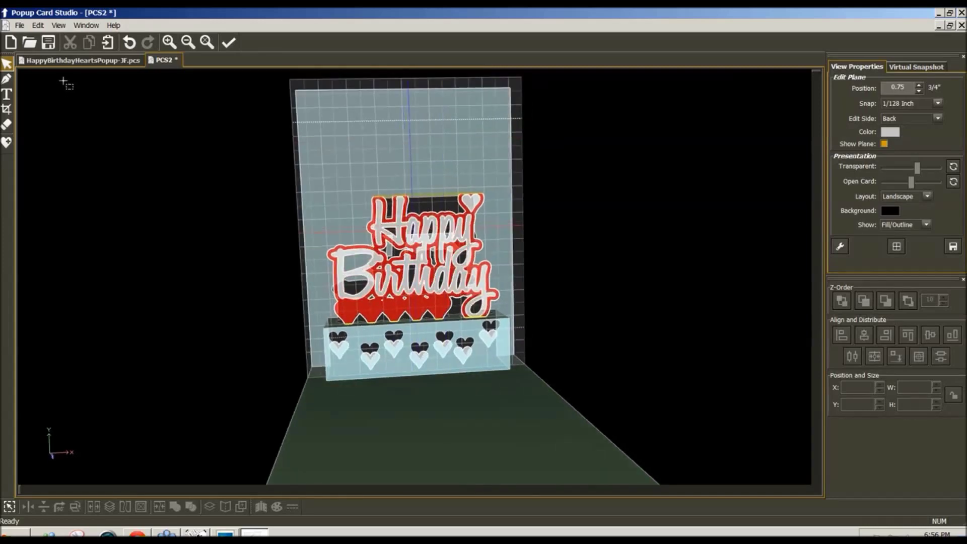
- Undo the heart edits back to a row of five hearts under the title and a single row on the box front
{"action": "key", "text": "ctrl+z"}
{"action": "key", "text": "ctrl+z"}
{"action": "key", "text": "ctrl+z"}
{"action": "key", "text": "ctrl+z"}
{"action": "key", "text": "ctrl+z"}
{"action": "key", "text": "ctrl+z"}
{"action": "key", "text": "ctrl+z"}
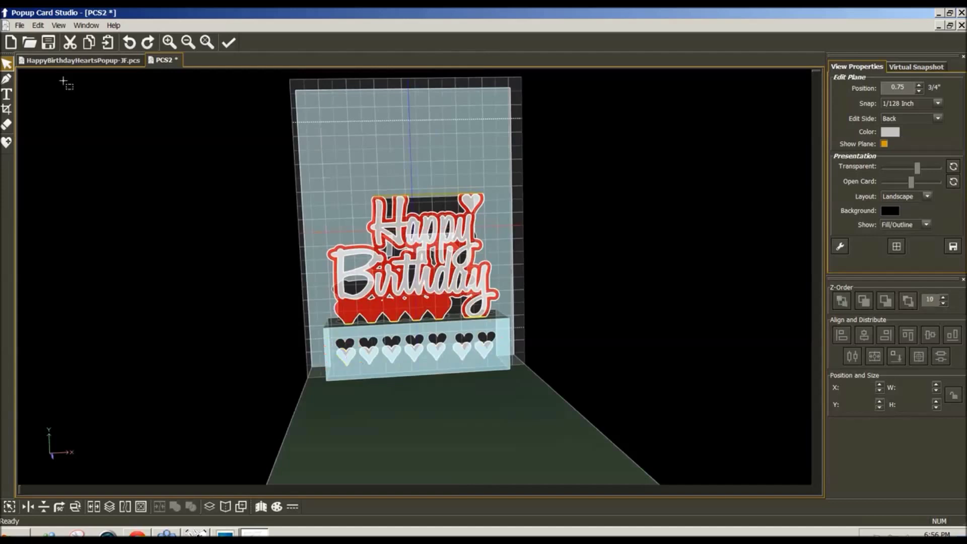
{"action": "key", "text": "ctrl+z"}
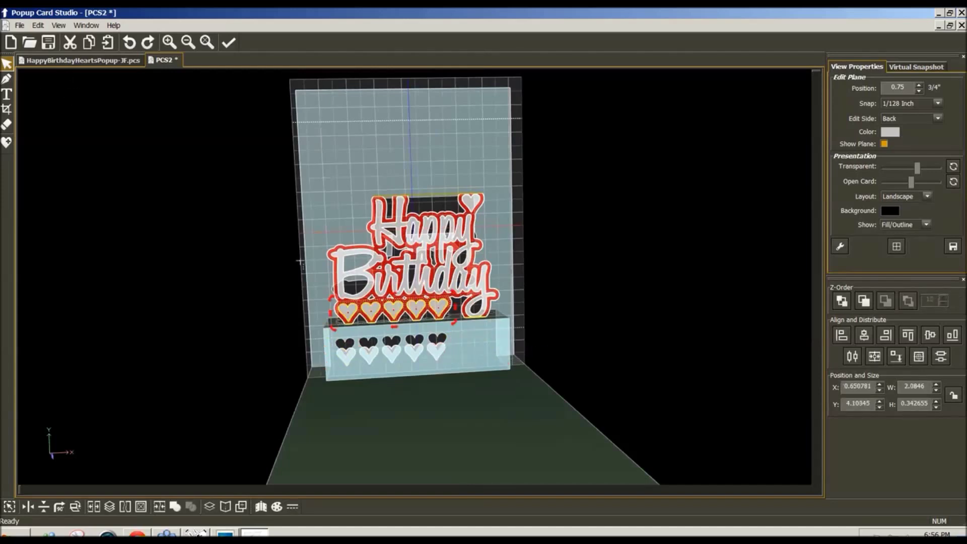
- Duplicate the last two hearts of the box row and place the copies beside it to make seven
{"action": "left_click", "coordinate": [8, 64]}
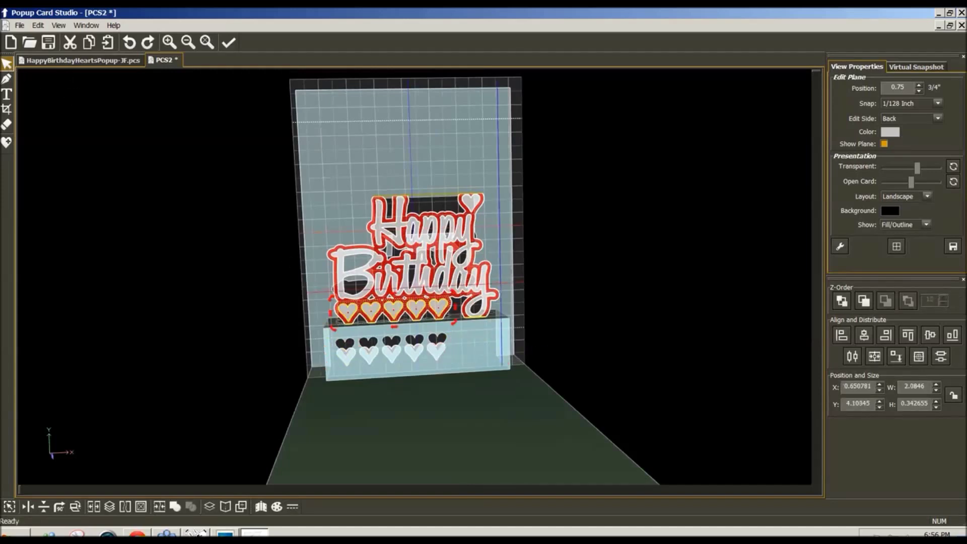
{"action": "left_click_drag", "start_coordinate": [586, 378], "coordinate": [398, 340]}
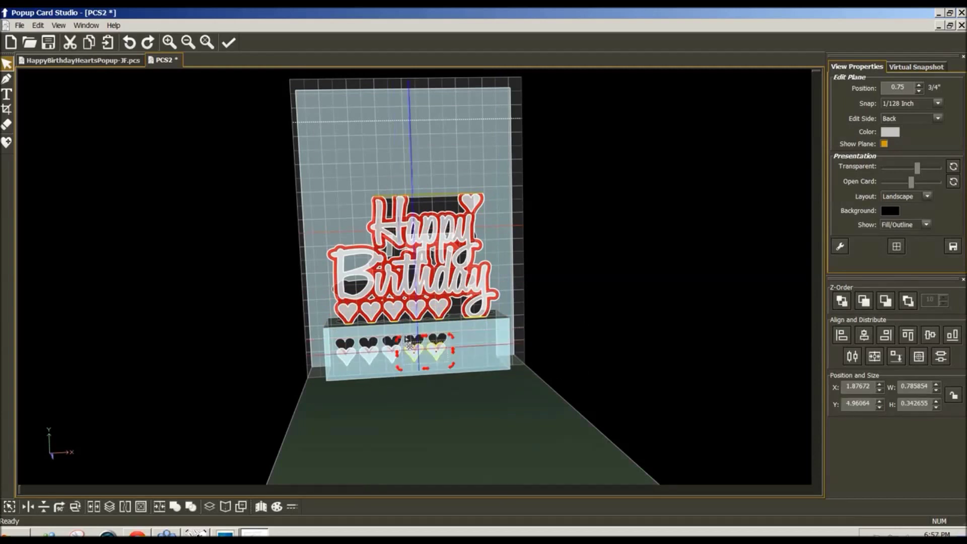
{"action": "left_click_drag", "start_coordinate": [422, 359], "coordinate": [497, 342]}
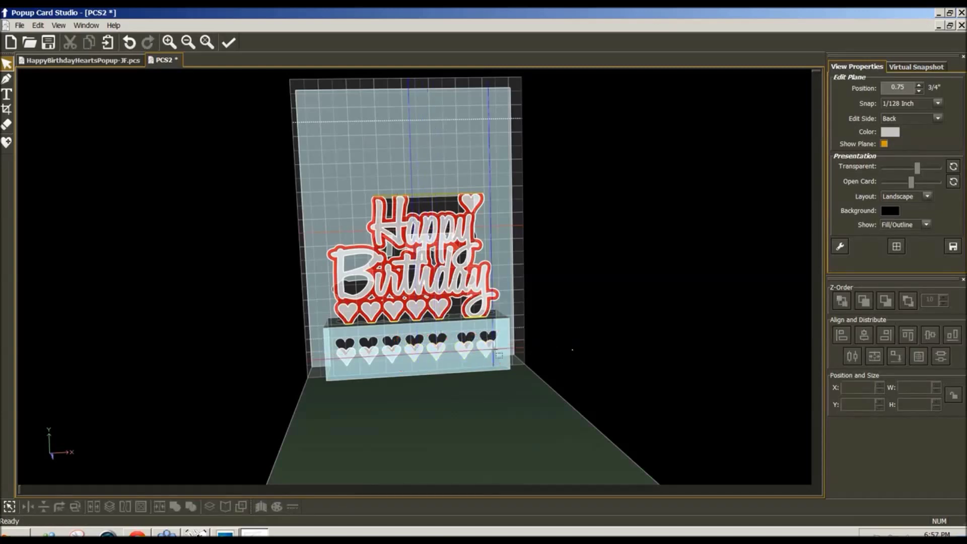
- Stagger the seven hearts alternately higher and lower across the box front, keeping the row of hearts under the title in place
{"action": "left_click", "coordinate": [497, 341]}
{"action": "left_click_drag", "start_coordinate": [499, 343], "coordinate": [504, 327]}
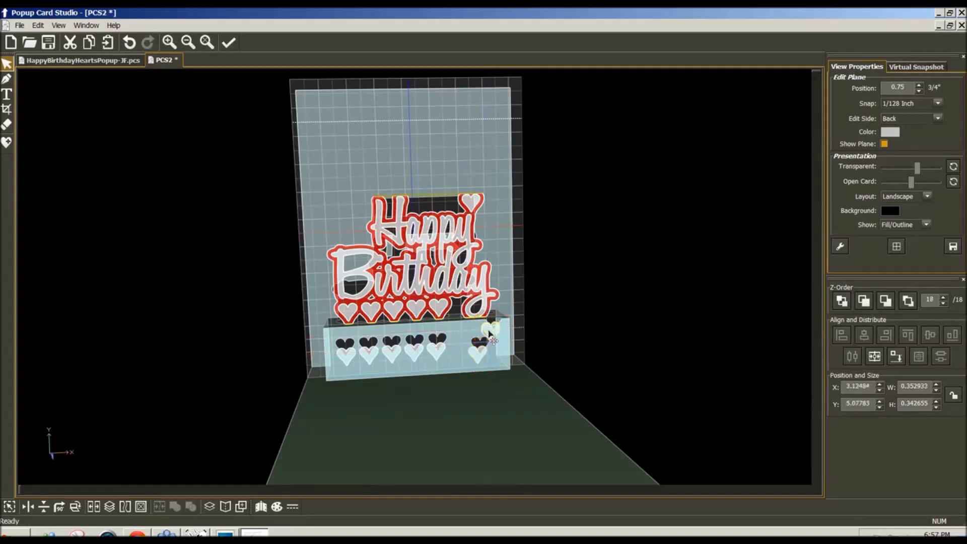
{"action": "left_click", "coordinate": [493, 326]}
{"action": "left_click_drag", "start_coordinate": [434, 350], "coordinate": [353, 350]}
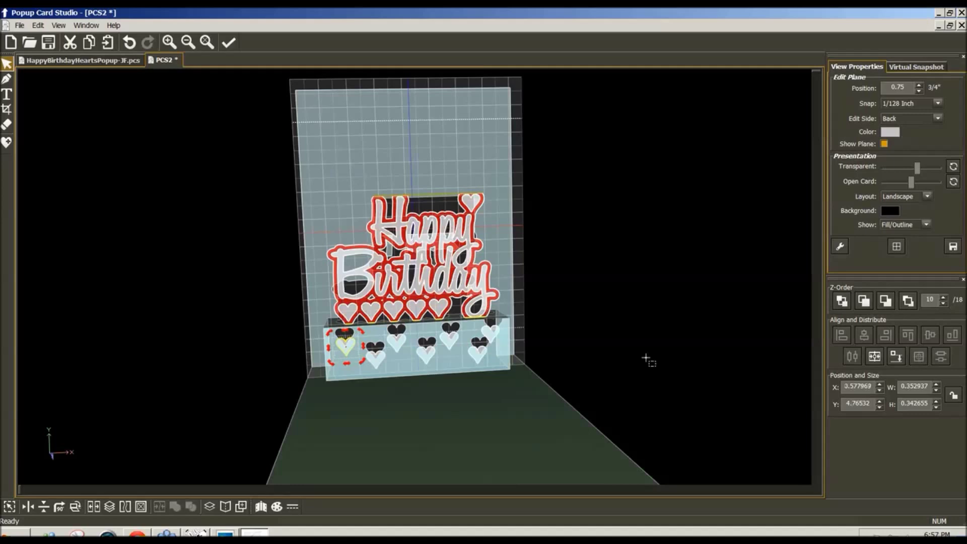
- Fine-tune the end hearts on the box front to about X 3.45, Y 4.77 and X 0.52, Y 4.81
{"action": "mouse_move", "coordinate": [461, 374]}
{"action": "left_mouse_down"}
{"action": "mouse_move", "coordinate": [448, 428]}
{"action": "mouse_move", "coordinate": [451, 367]}
{"action": "left_mouse_up"}
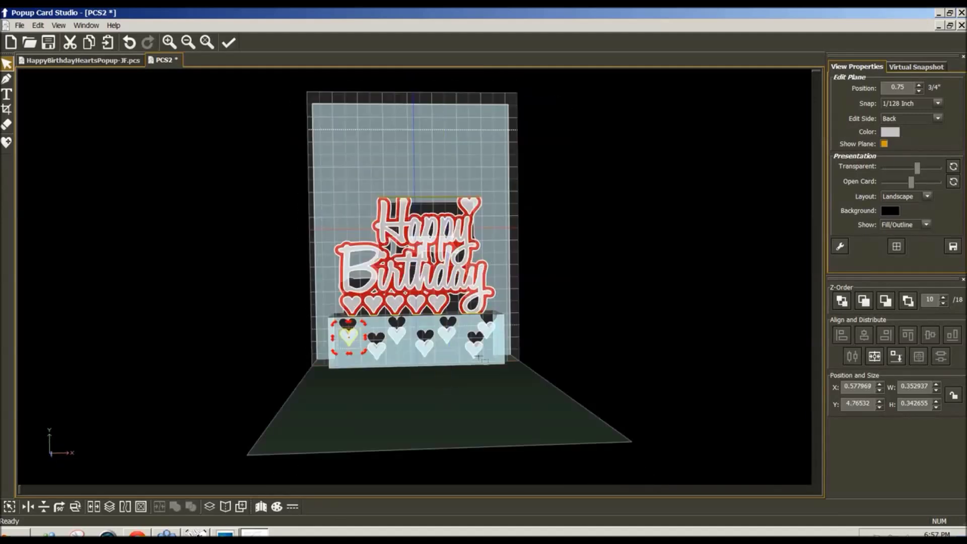
{"action": "left_click", "coordinate": [487, 335]}
{"action": "left_click_drag", "start_coordinate": [488, 337], "coordinate": [491, 341]}
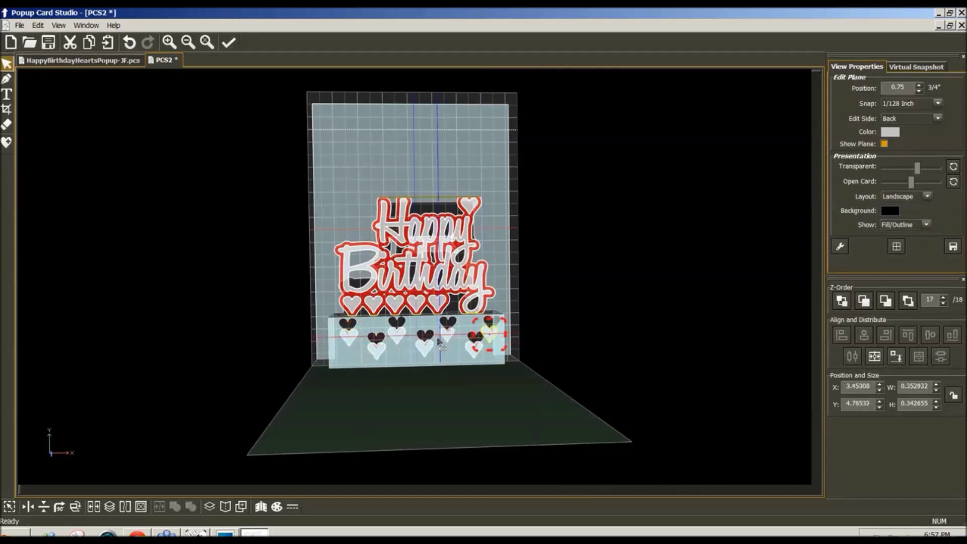
{"action": "left_click", "coordinate": [399, 336]}
{"action": "left_click", "coordinate": [345, 340]}
{"action": "left_click_drag", "start_coordinate": [344, 344], "coordinate": [343, 344]}
{"action": "left_click_drag", "start_coordinate": [636, 339], "coordinate": [634, 378]}
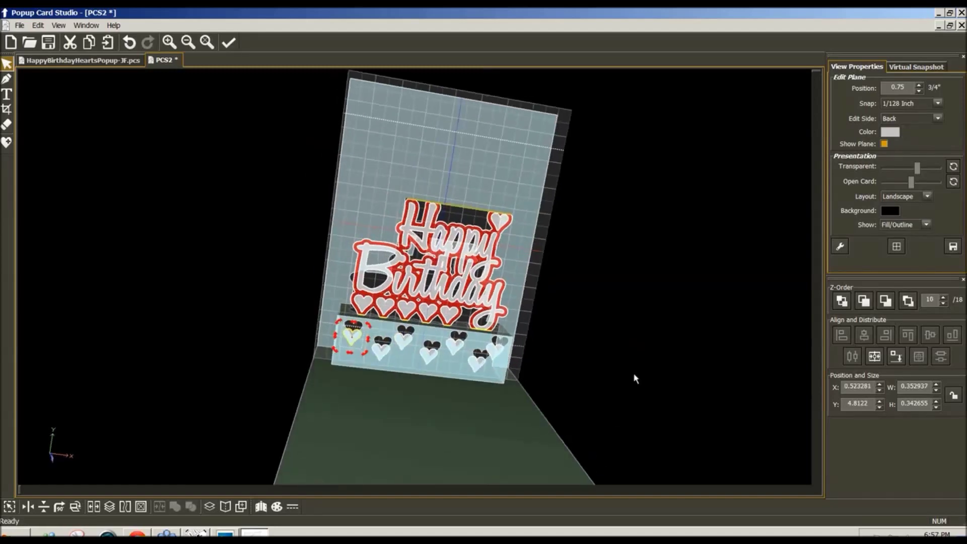
{"action": "left_click_drag", "start_coordinate": [408, 384], "coordinate": [421, 409]}
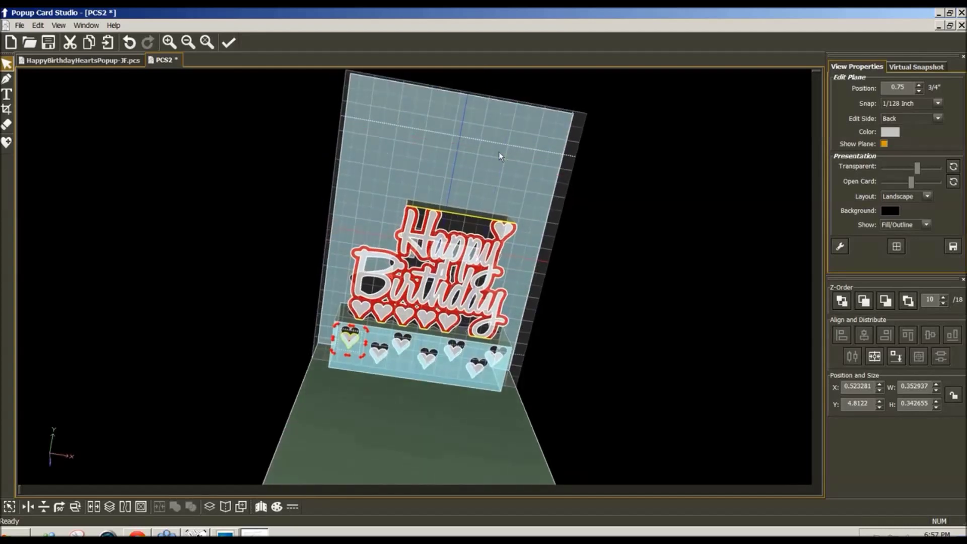
{"action": "left_click_drag", "start_coordinate": [499, 152], "coordinate": [462, 136]}
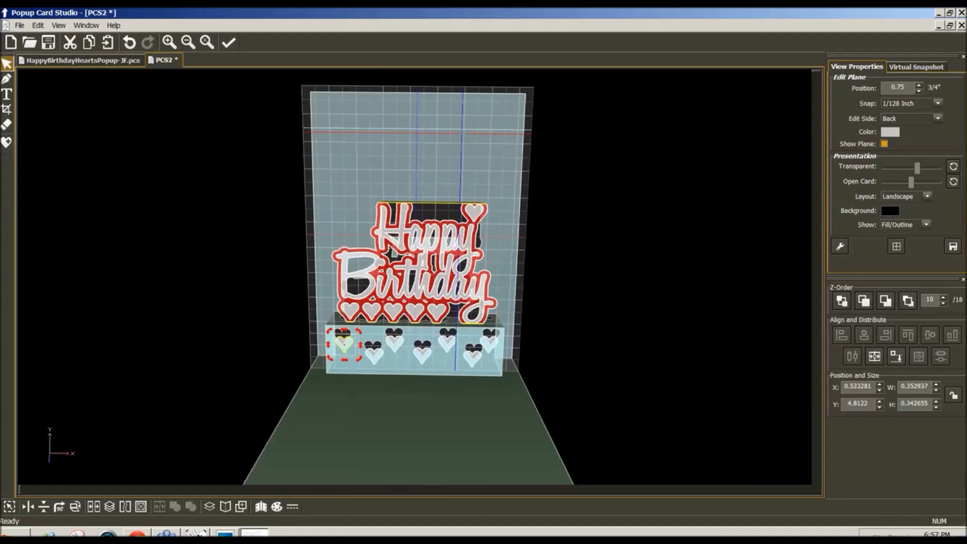
{"action": "mouse_move", "coordinate": [466, 134]}
{"action": "left_mouse_down"}
{"action": "mouse_move", "coordinate": [449, 144]}
{"action": "mouse_move", "coordinate": [446, 186]}
{"action": "mouse_move", "coordinate": [451, 158]}
{"action": "mouse_move", "coordinate": [466, 143]}
{"action": "mouse_move", "coordinate": [456, 146]}
{"action": "left_mouse_up"}
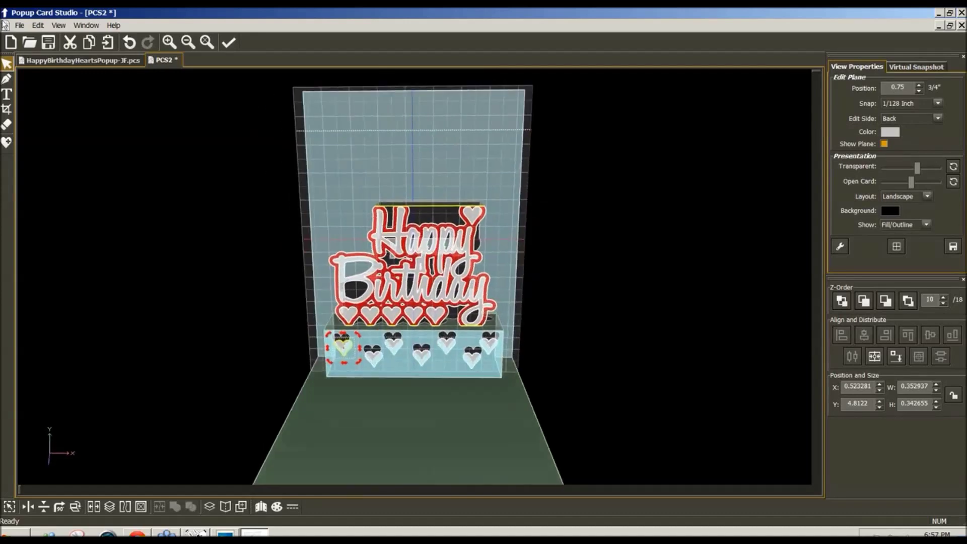
- Export the card design as an SVG file to the Desktop with the file name BirthdayPopup
{"action": "left_click", "coordinate": [21, 26]}
{"action": "mouse_move", "coordinate": [46, 136]}
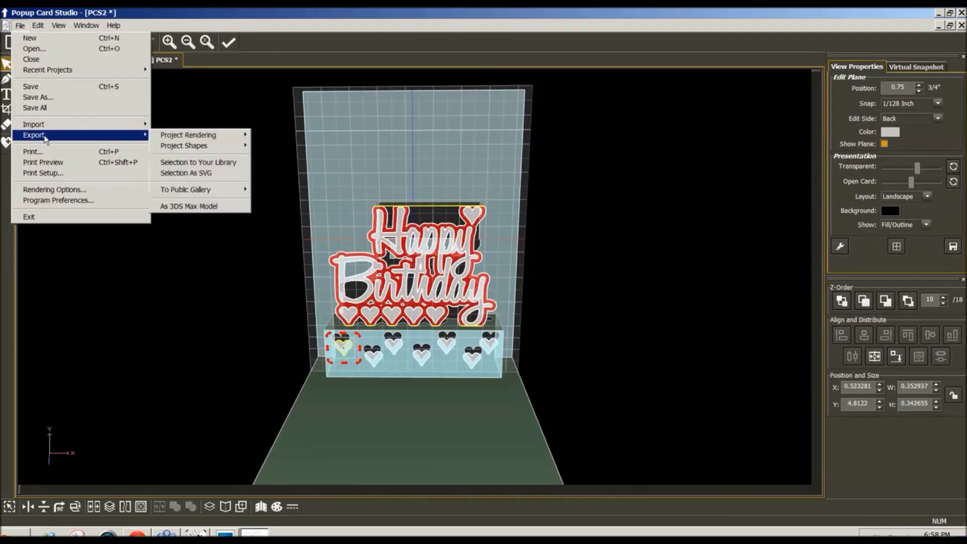
{"action": "mouse_move", "coordinate": [222, 140]}
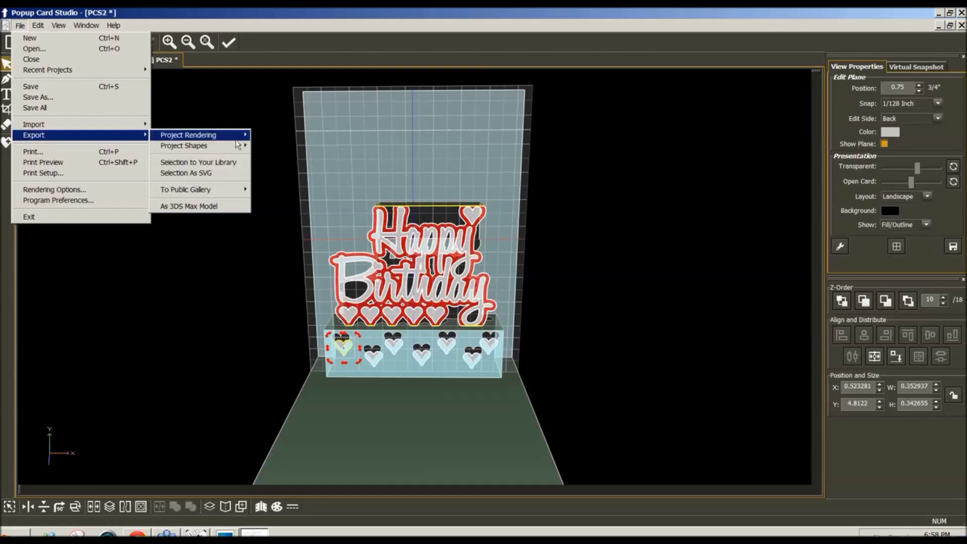
{"action": "left_click", "coordinate": [230, 173]}
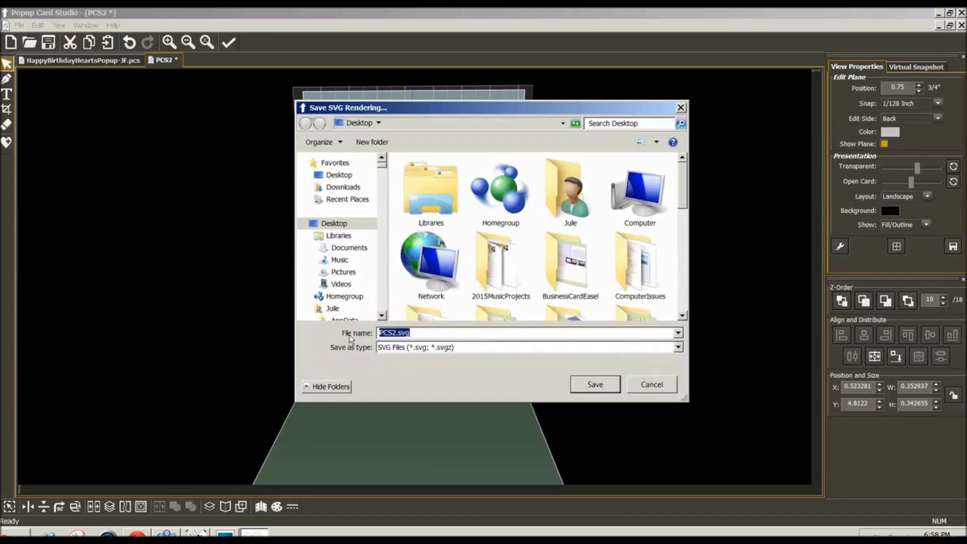
{"action": "type", "text": "Birt"}
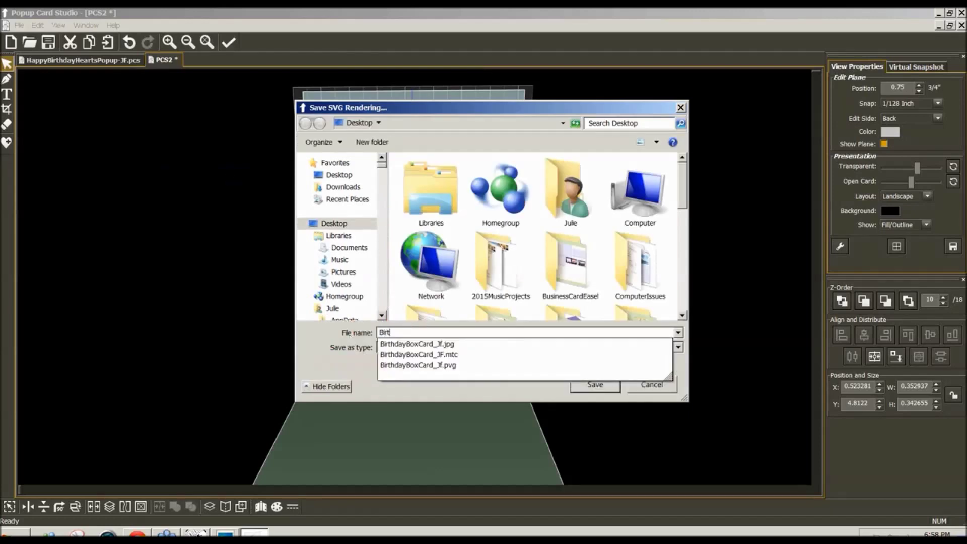
{"action": "type", "text": "hdayPopup"}
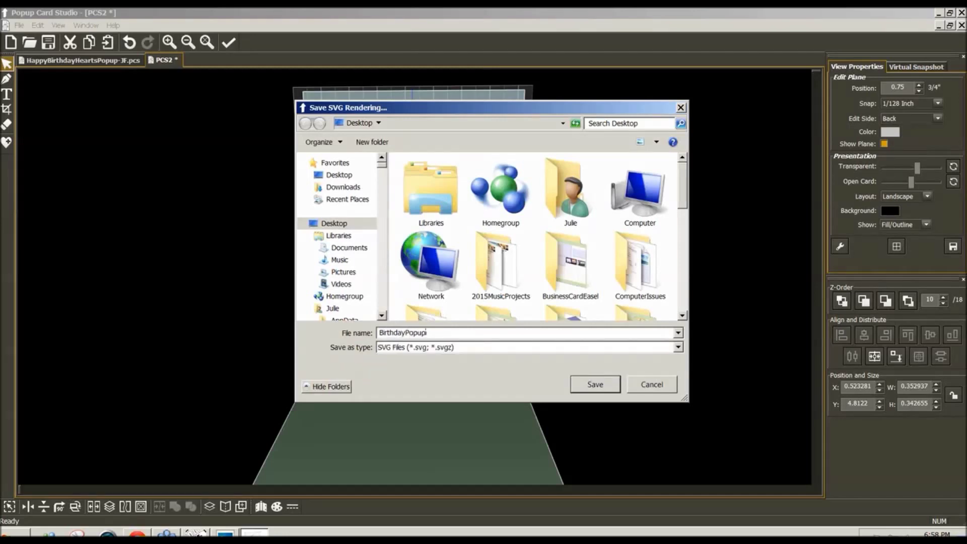